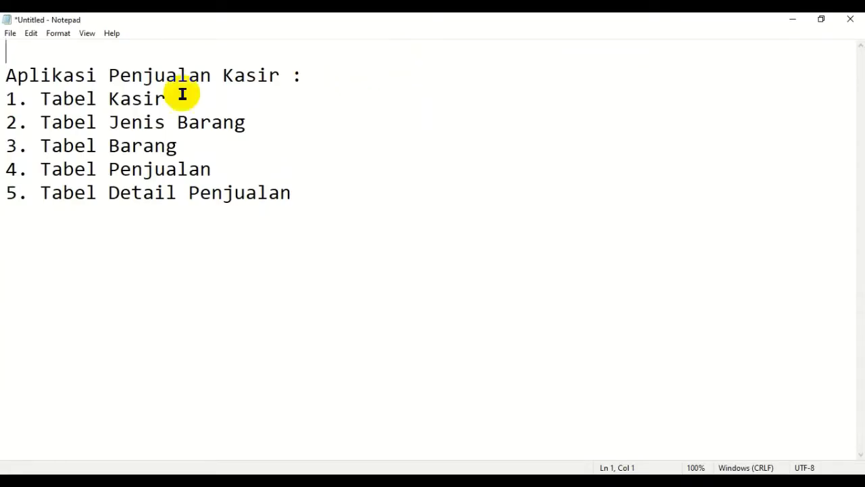
Step: Review the planned tables listed under Aplikasi Penjualan Kasir in the notes, highlighting the Tabel Kasir and Tabel Jenis Barang entries
left_click(40, 100)
left_click_drag(40, 100, 284, 187)
left_click(171, 245)
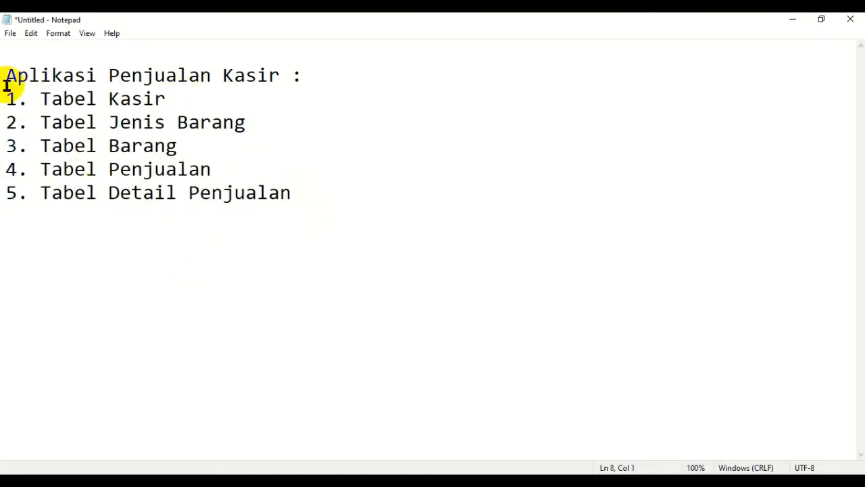
left_click_drag(6, 98, 180, 99)
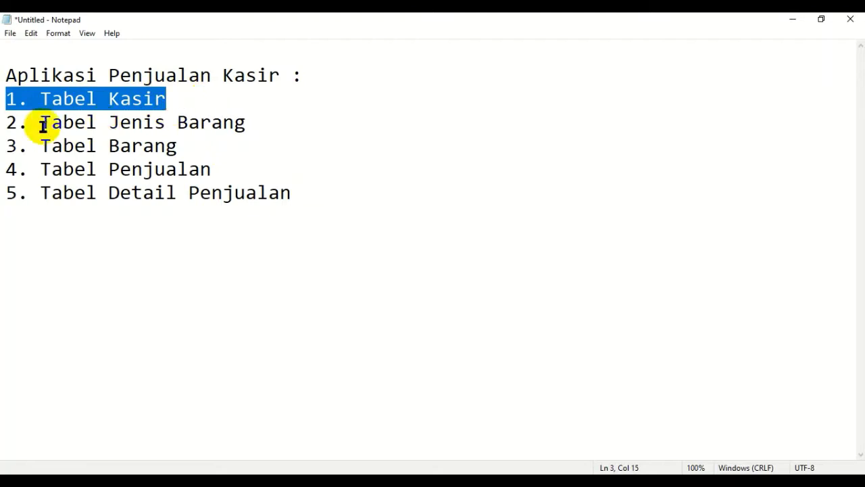
left_click_drag(7, 121, 276, 120)
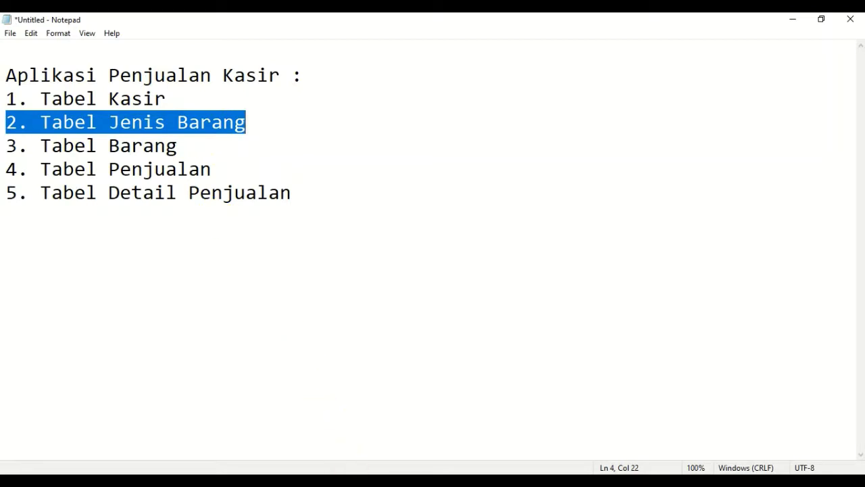
Step: Switch to the Access database Aplikasi Penjualan Kasir and delete the tb_Supplier table
left_click(342, 482)
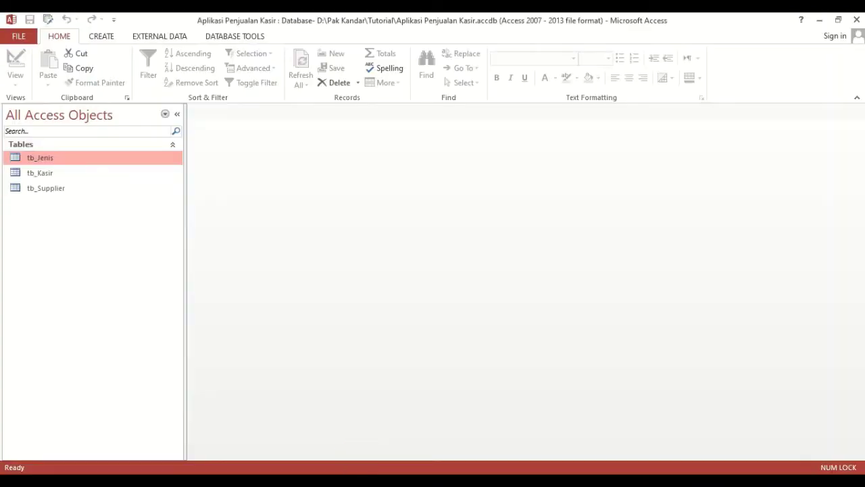
left_click(58, 190)
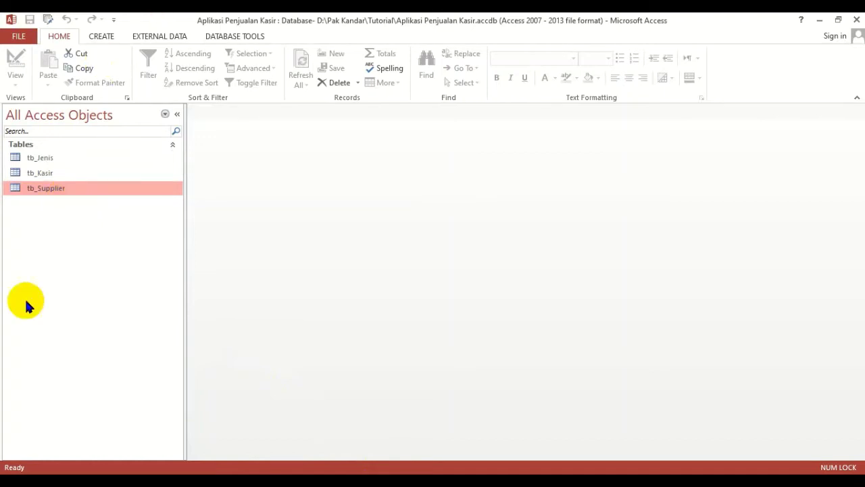
right_click(64, 191)
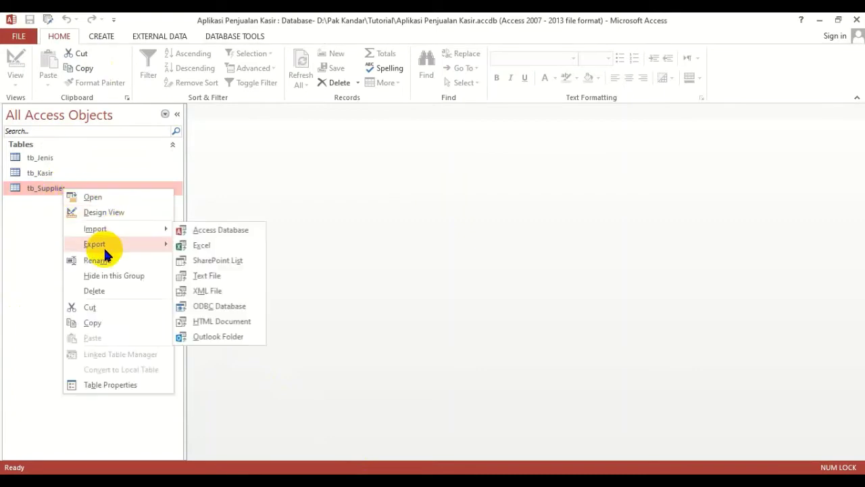
left_click(37, 219)
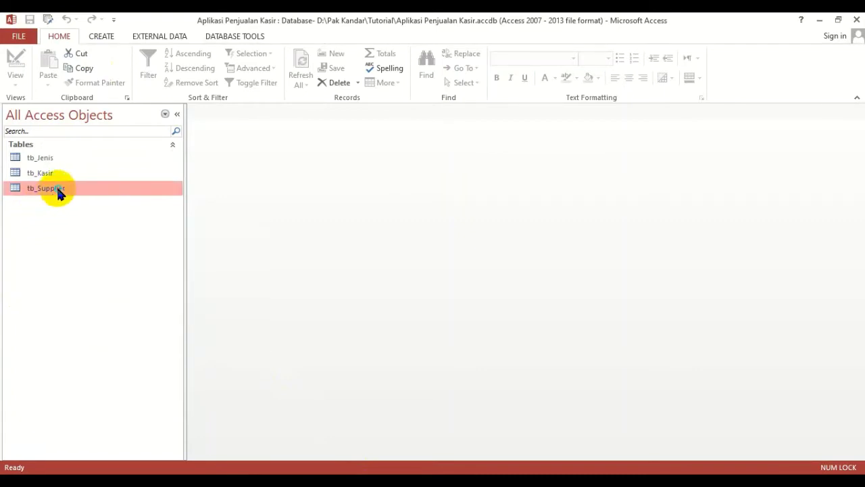
right_click(59, 192)
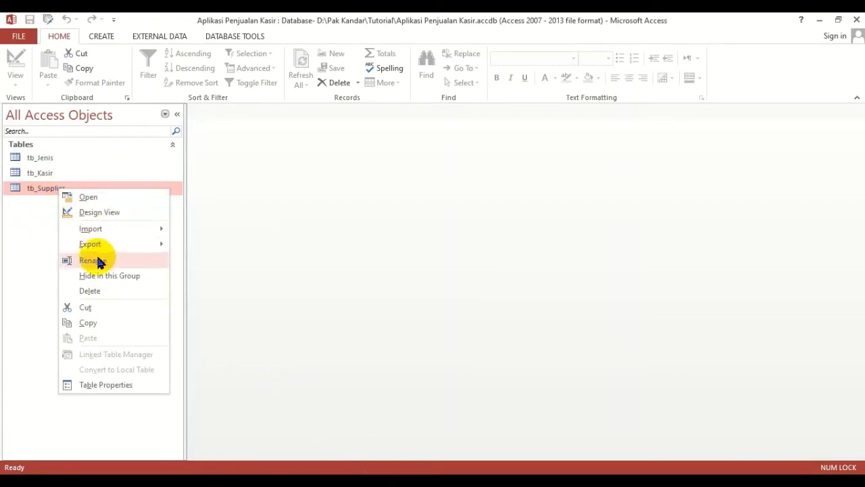
left_click(90, 292)
left_click(384, 291)
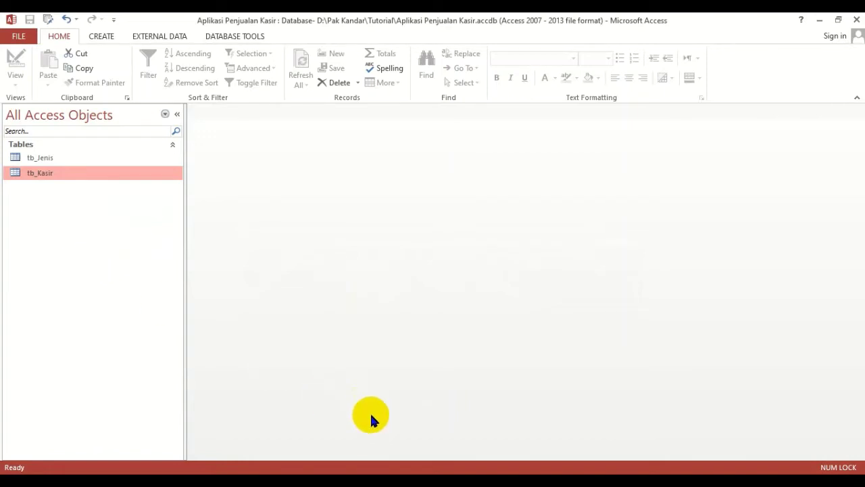
Step: Switch to the Notepad list and review the Tabel Barang, Tabel Penjualan and Tabel Detail Penjualan entries
left_click(377, 481)
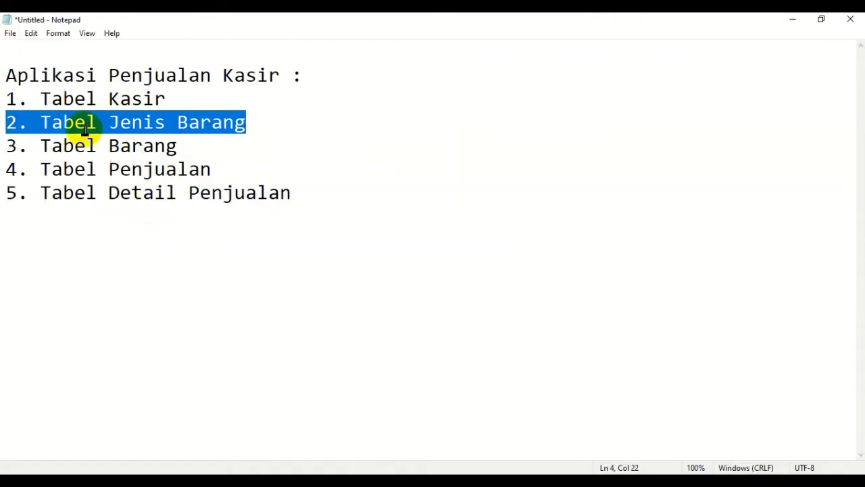
left_click_drag(39, 144, 131, 145)
left_click_drag(41, 169, 174, 169)
left_click_drag(40, 193, 195, 193)
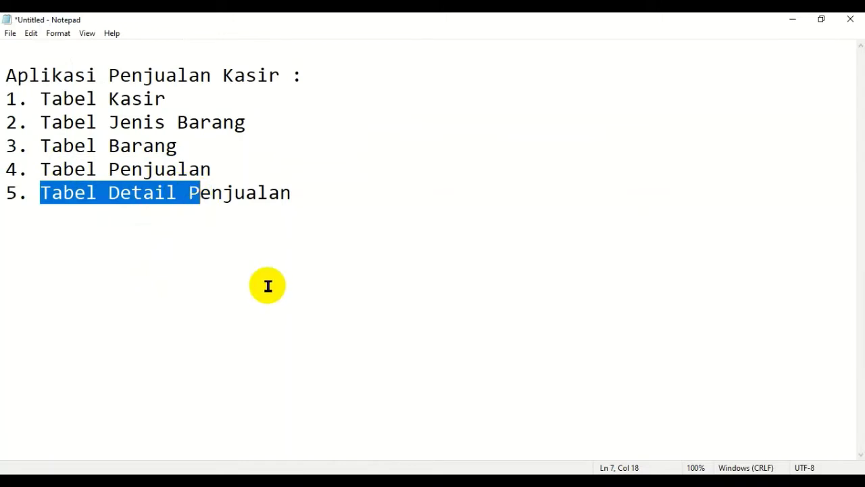
Step: Return to the Access database and create a new blank table in Design view
left_click(378, 482)
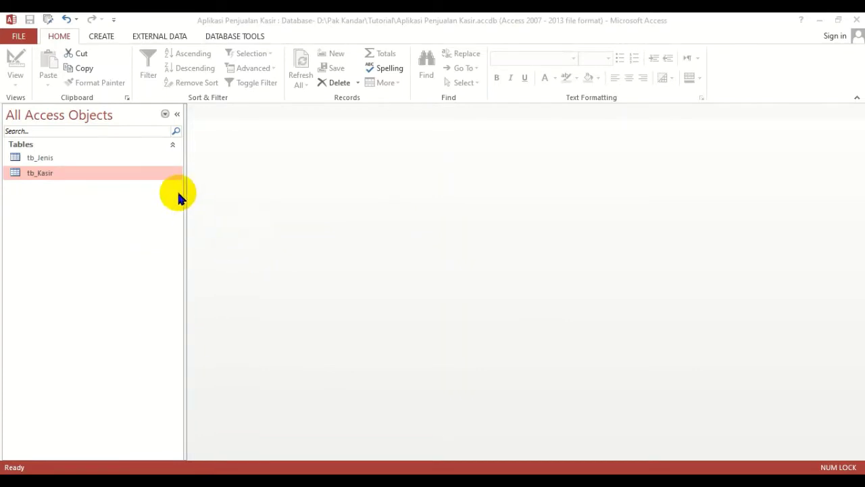
left_click(103, 37)
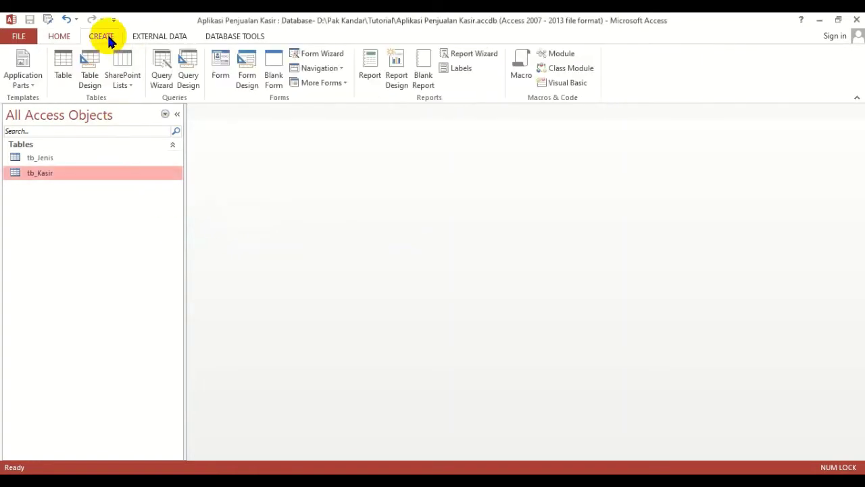
left_click(91, 75)
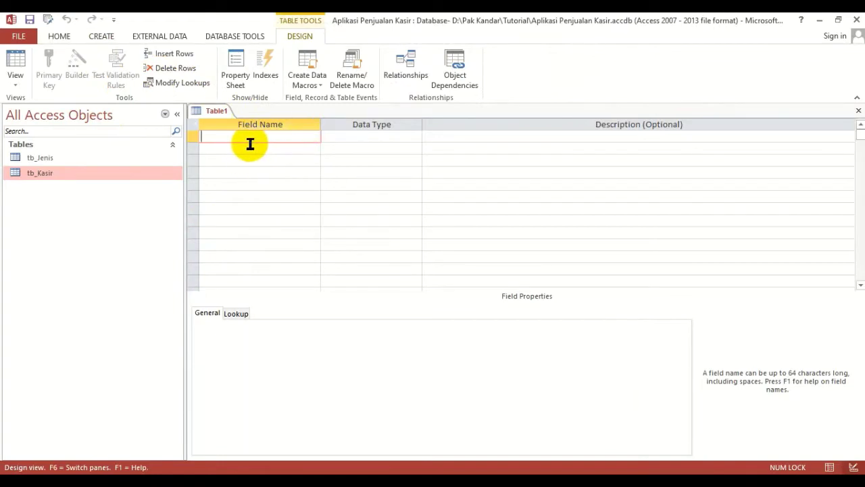
Step: Add the first field kd_brg to the new table with the Short Text data type
type("kd_ber")
key("BackSpace")
key("BackSpace")
type("rg")
left_click(351, 137)
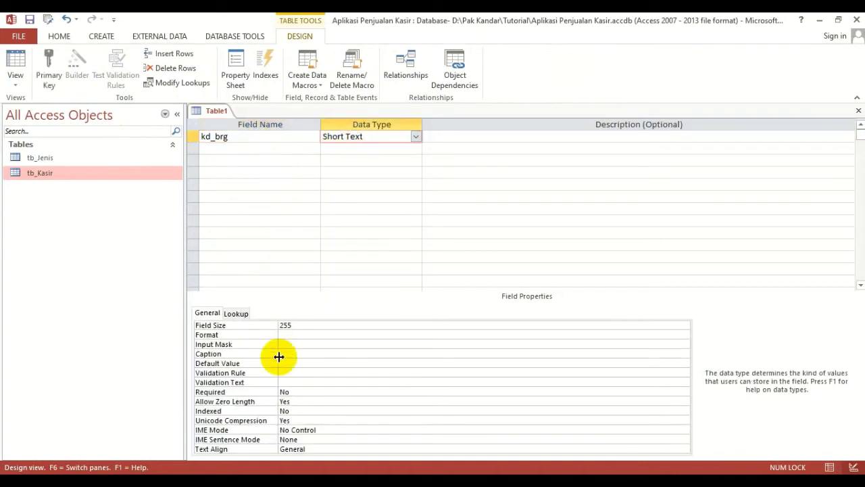
Step: Set the field size of kd_brg to 5
left_click(248, 330)
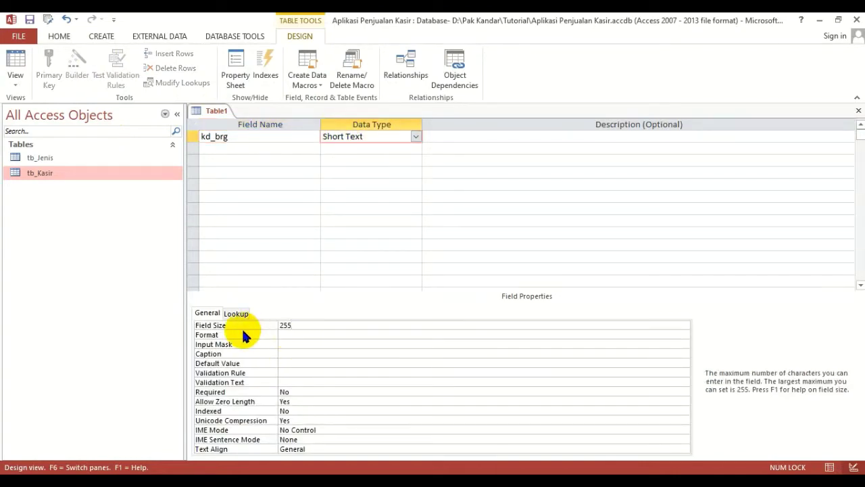
key("BackSpace")
key("BackSpace")
type("5")
key("BackSpace")
key("BackSpace")
type("5")
Step: Give the kd_brg field the caption Kode Barang and the default value BR
left_click(289, 353)
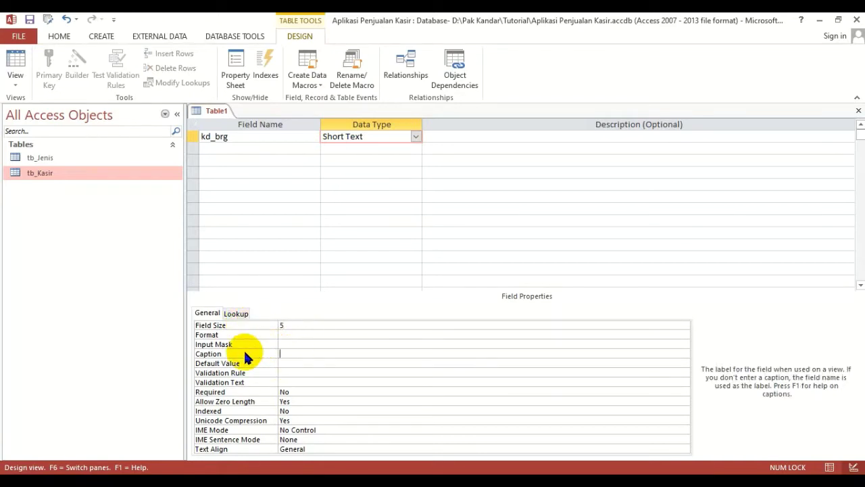
type("Kode Barang")
key("BackSpace")
key("BackSpace")
key("BackSpace")
key("BackSpace")
key("BackSpace")
type("arang")
key("Return")
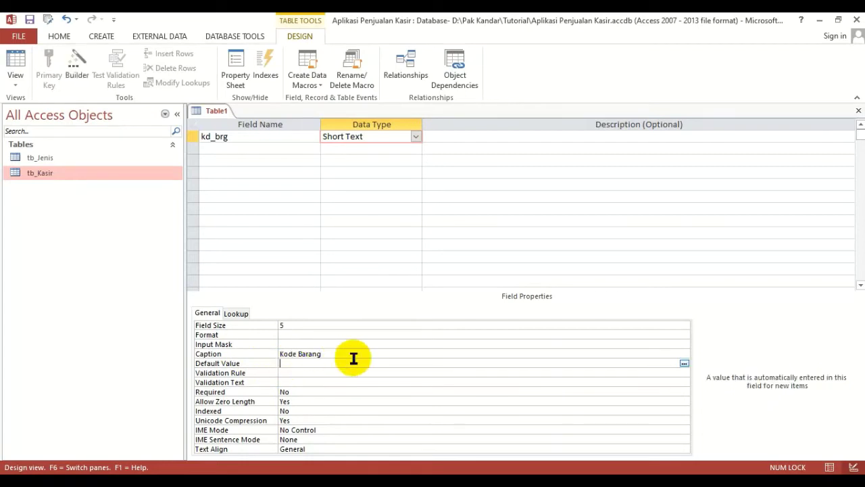
type("BR")
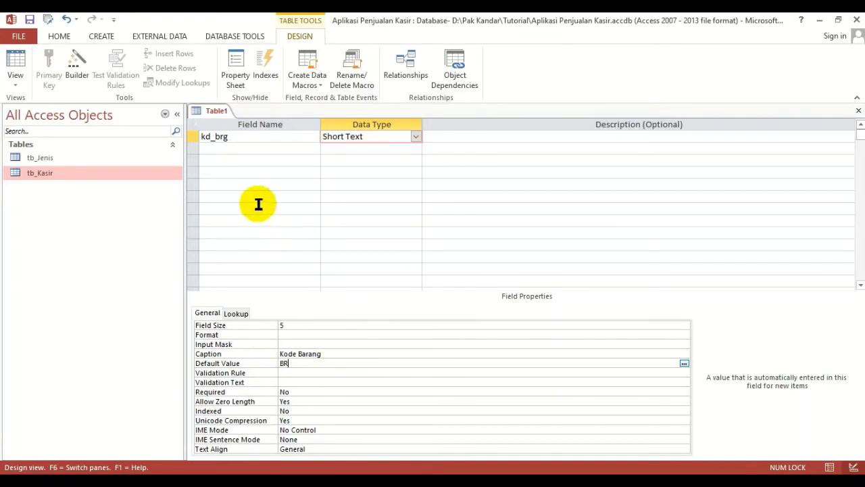
Step: Add a second Short Text field named nama_brg and set its field size to 25
left_click(255, 148)
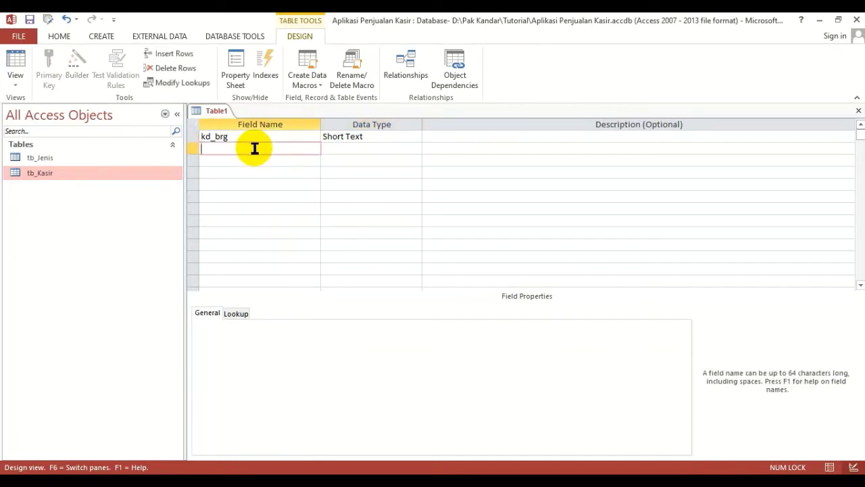
type("nama_brg")
left_click(335, 148)
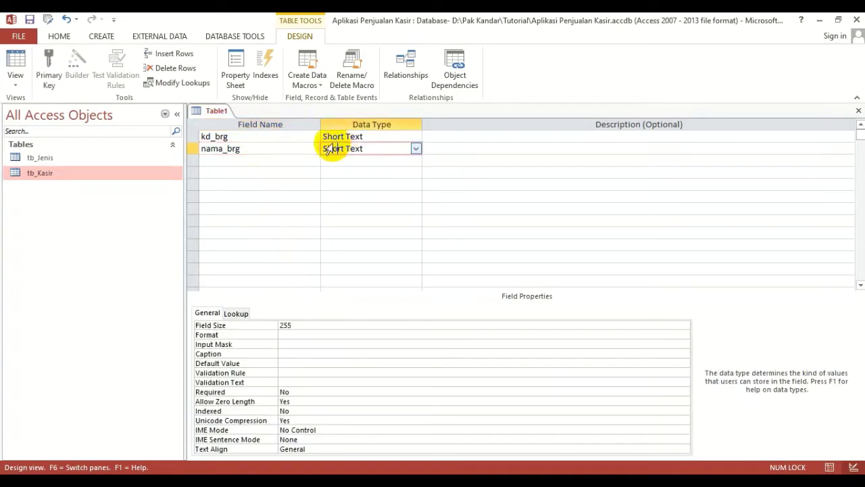
left_click(308, 326)
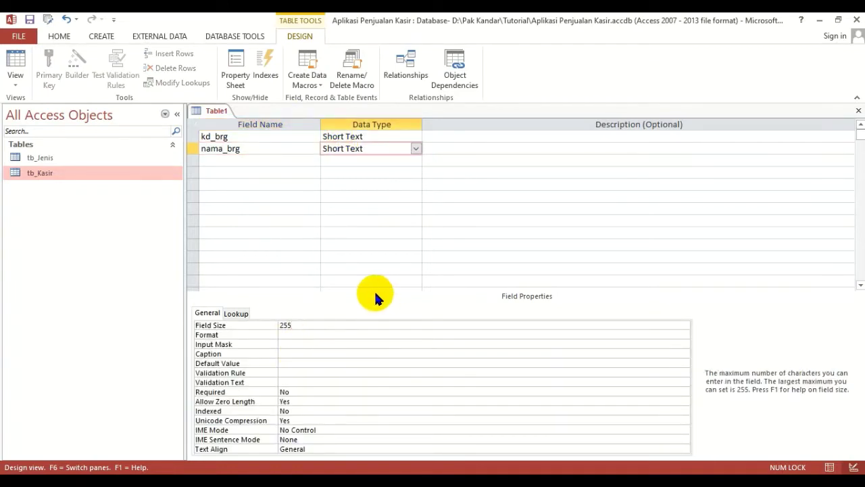
key("BackSpace")
key("BackSpace")
key("BackSpace")
type("25")
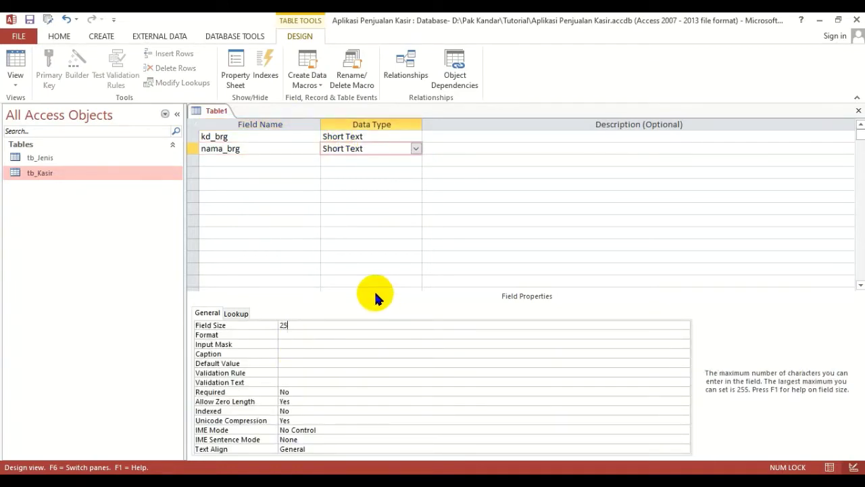
Step: Set the caption of the nama_brg field to Nama Barang
left_click(280, 354)
type("zNama")
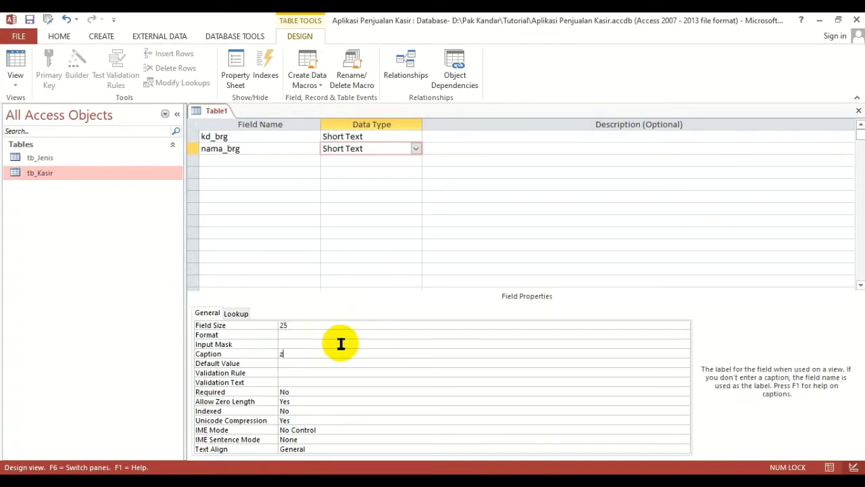
key("BackSpace")
key("BackSpace")
key("BackSpace")
key("BackSpace")
key("BackSpace")
type("Nama Baaran")
key("BackSpace")
key("BackSpace")
key("BackSpace")
key("BackSpace")
type("ara")
key("BackSpace")
key("BackSpace")
key("BackSpace")
type("rang")
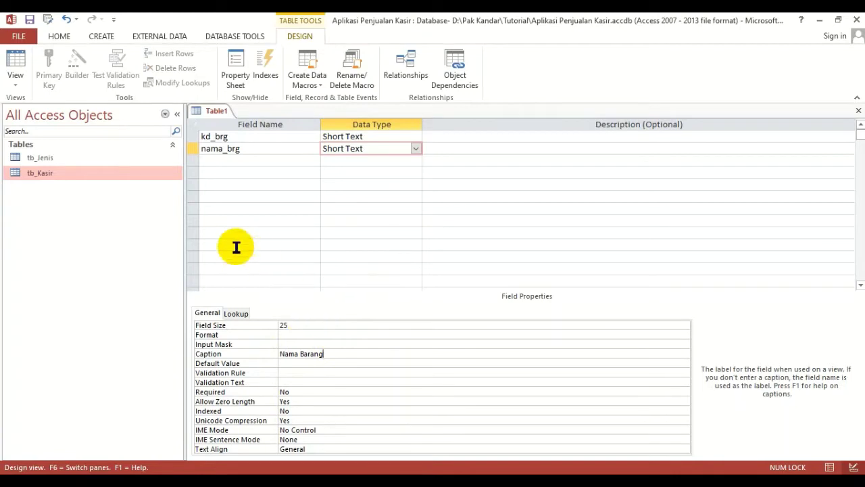
Step: Add a third field named kd_jns below nama_brg
left_click(229, 160)
type("kod")
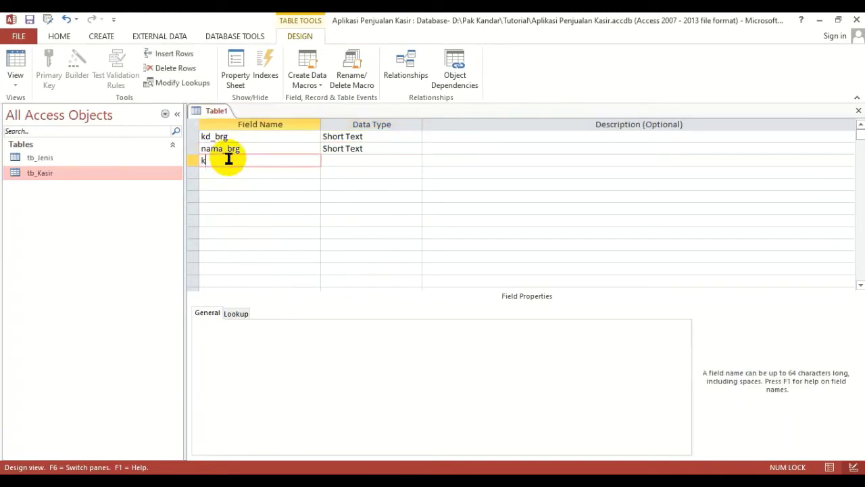
key("BackSpace")
key("BackSpace")
type("d_jns")
Step: Examine the type codes and item types stored in the tb_Jenis table, closing its datasheet after each check
double_click(54, 159)
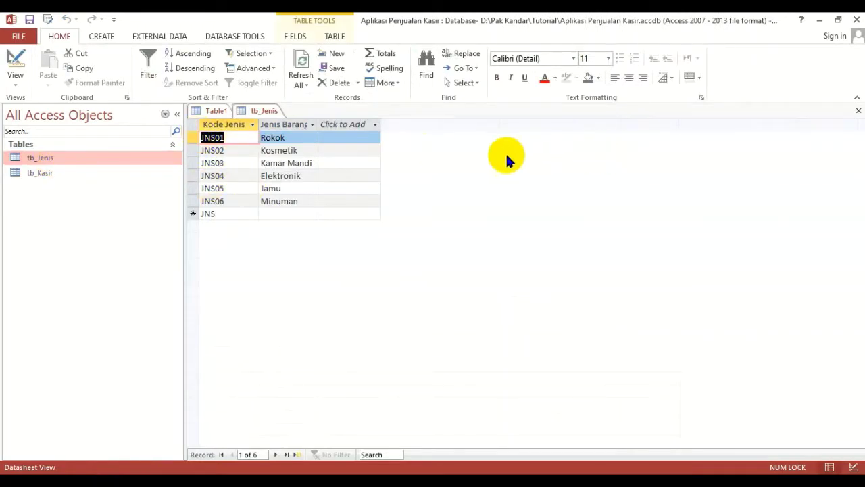
left_click(859, 110)
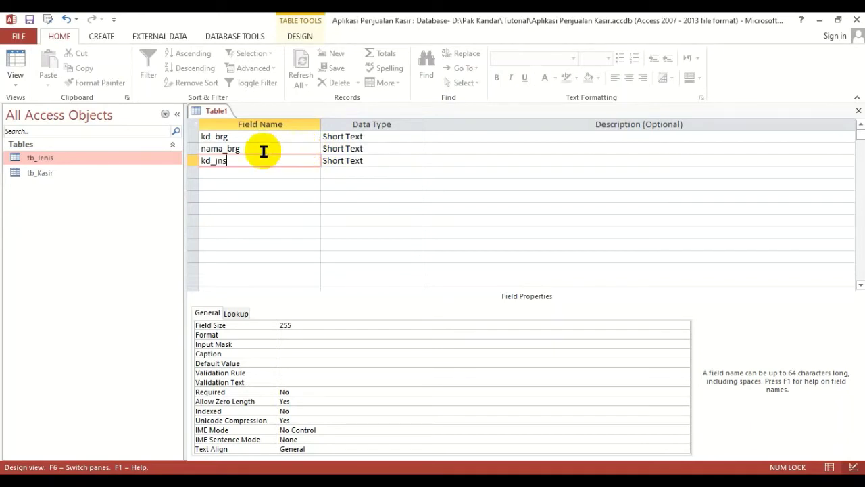
double_click(61, 160)
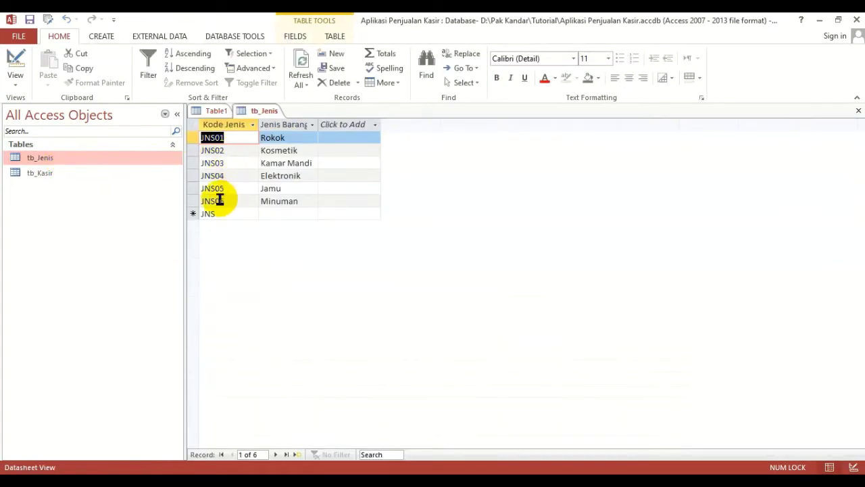
left_click(858, 110)
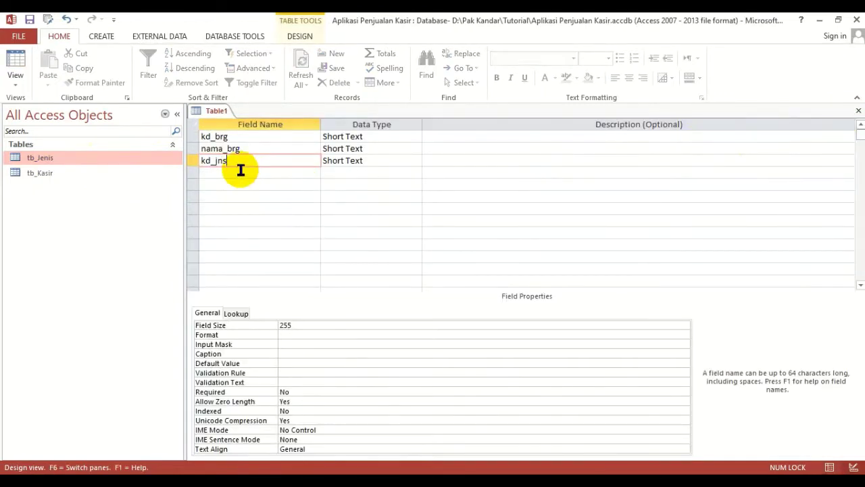
double_click(65, 162)
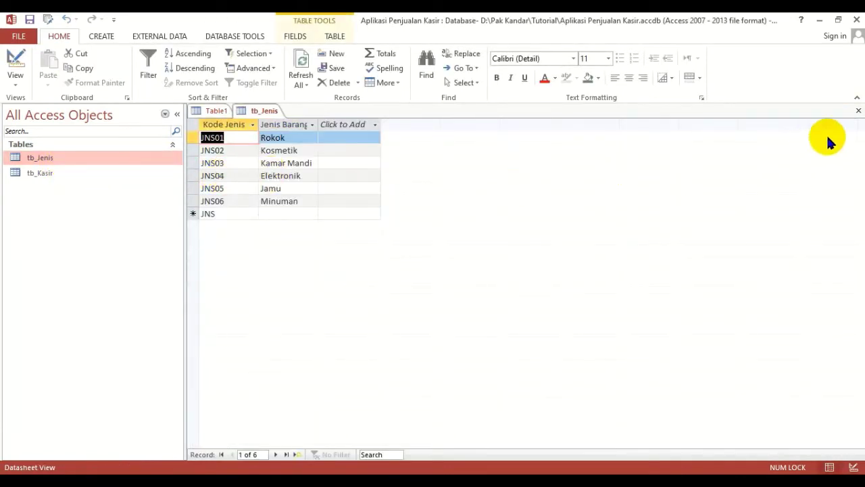
left_click(858, 110)
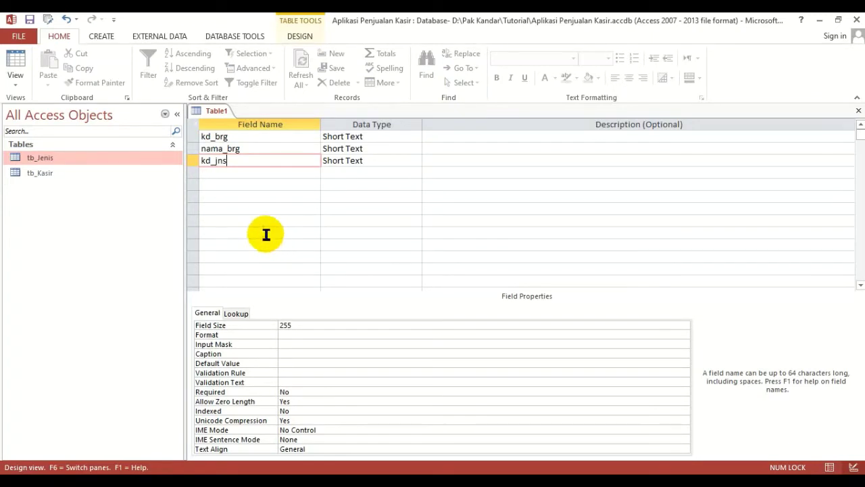
double_click(76, 160)
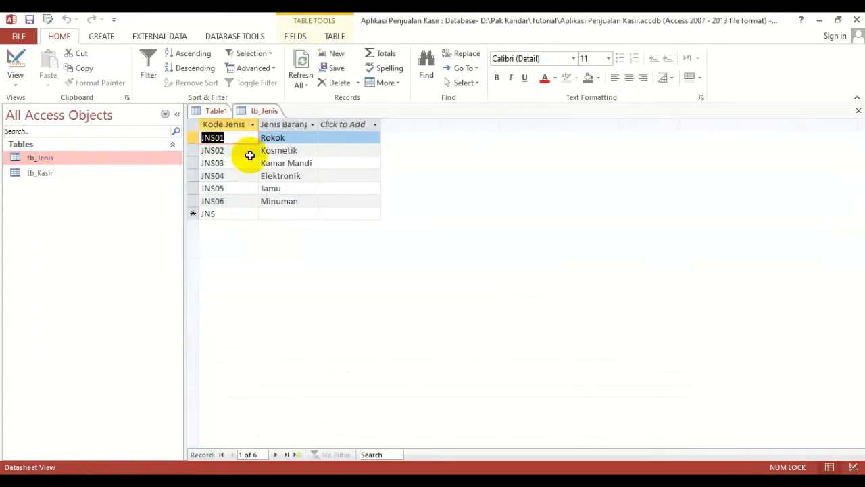
left_click(858, 111)
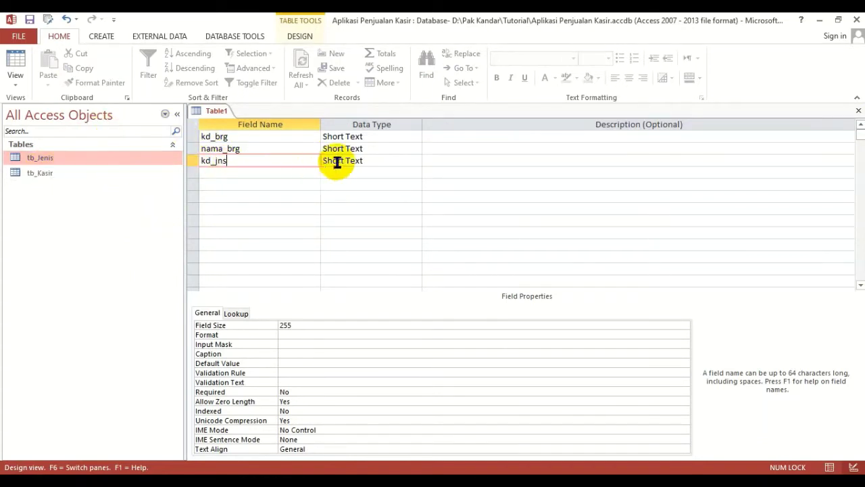
Step: Start the Lookup Wizard for the kd_jns field and take its values from the existing table tb_Jenis
left_click(373, 162)
left_click(415, 161)
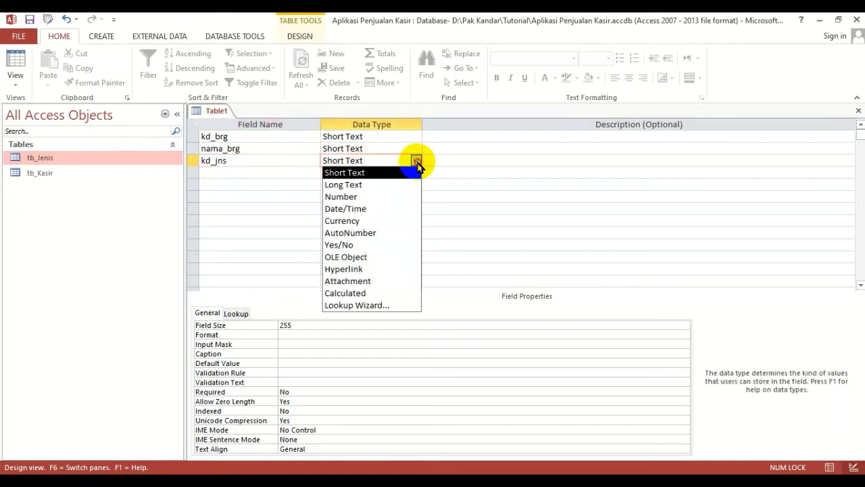
left_click(380, 306)
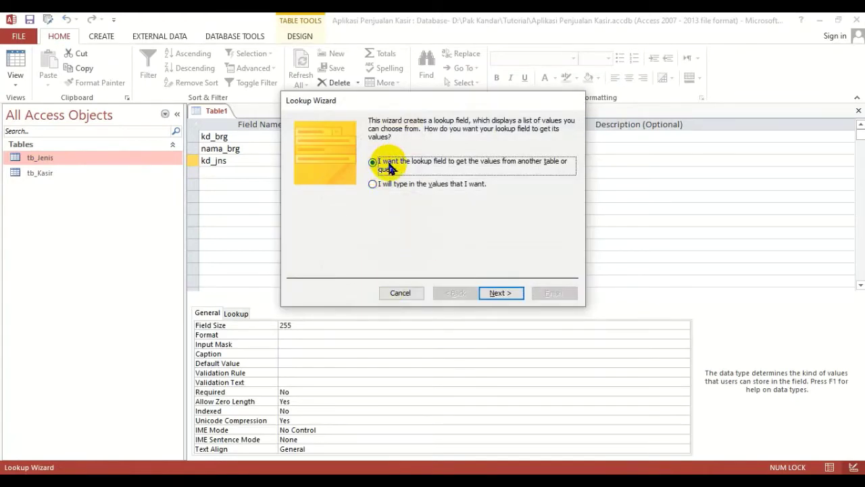
left_click(391, 183)
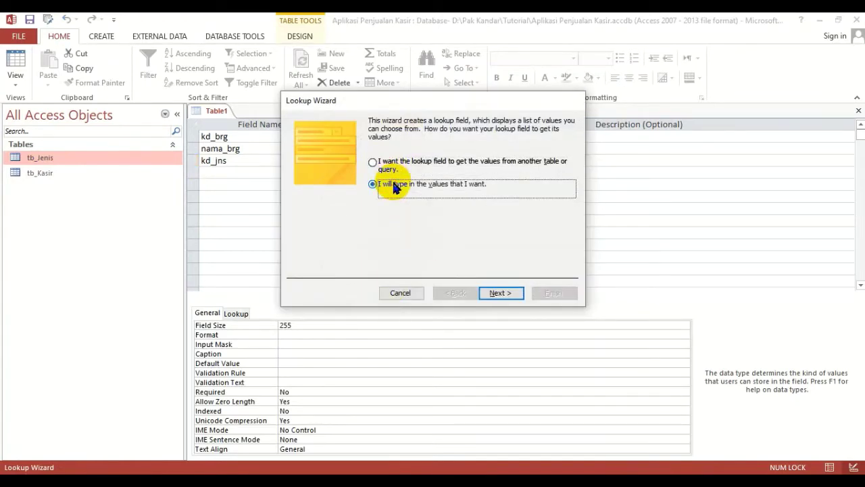
left_click(385, 168)
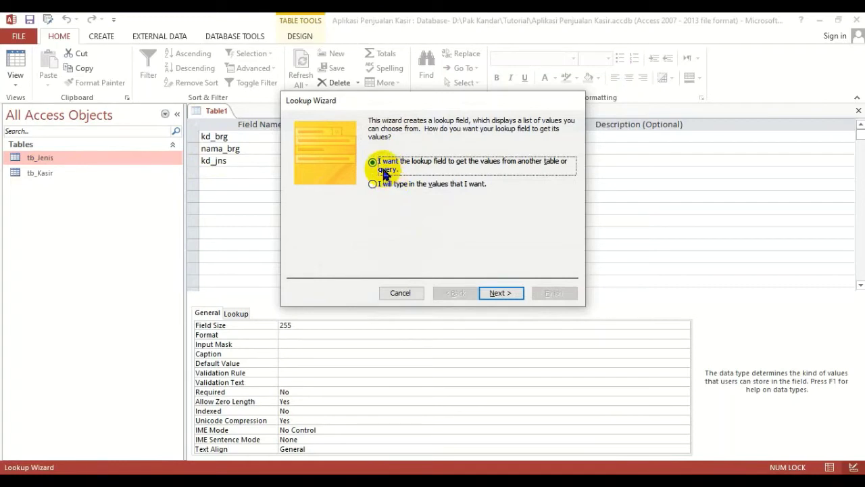
left_click(501, 295)
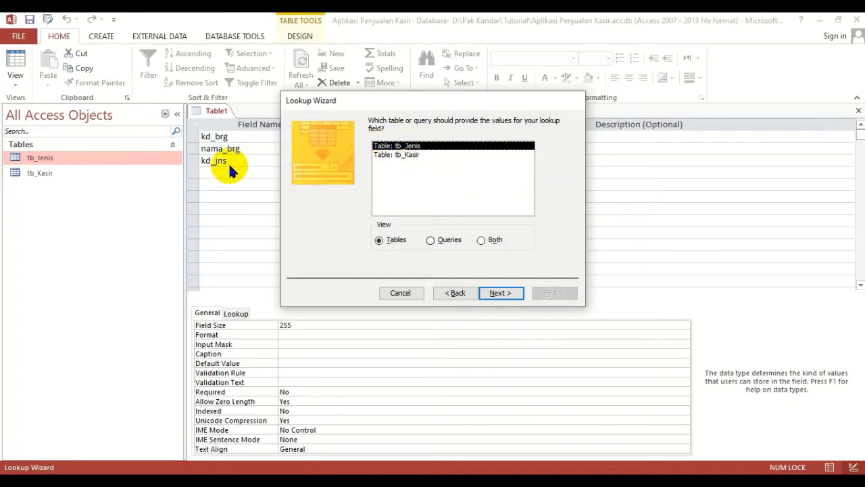
left_click(411, 147)
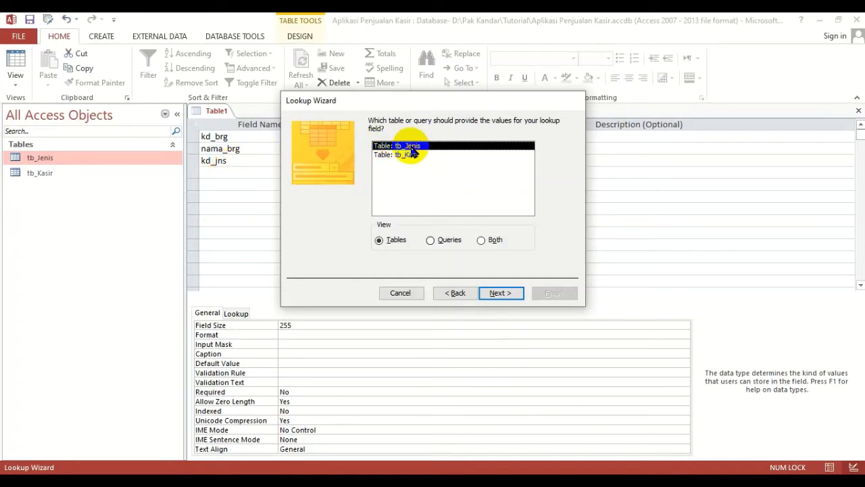
left_click(500, 293)
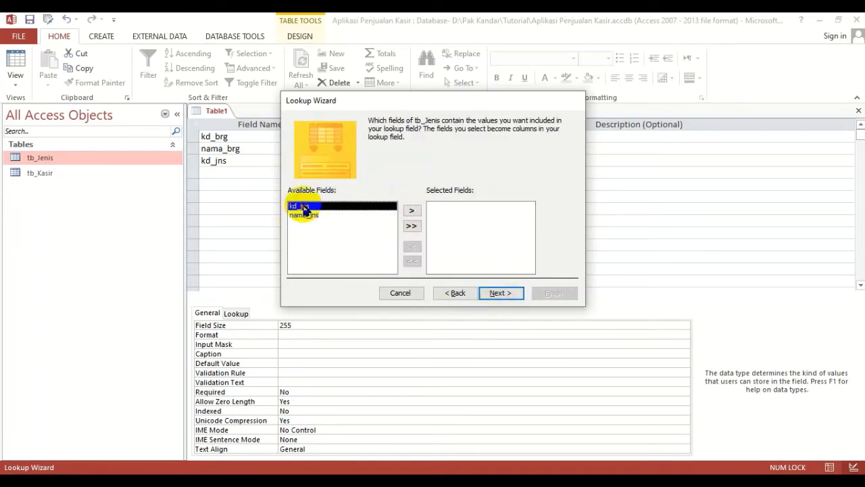
Step: Include kd_jns as the lookup column, sort it ascending by kd_jns, and finish the wizard with the default width and label
left_click(411, 210)
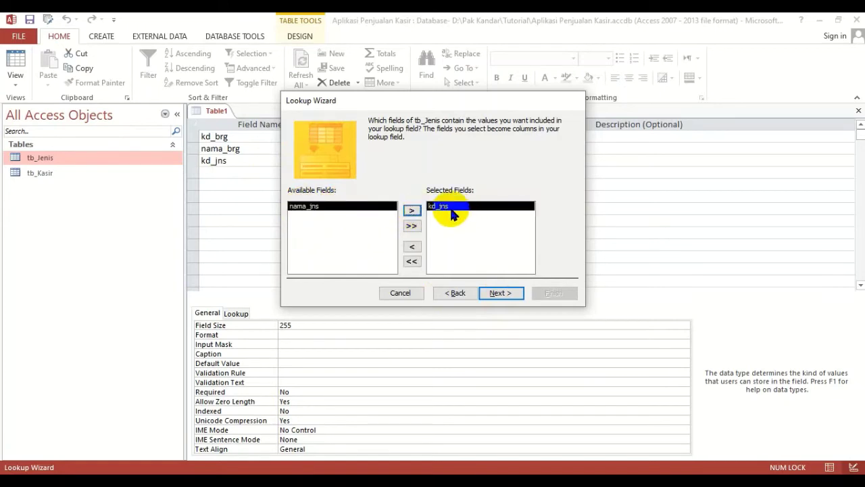
left_click(497, 294)
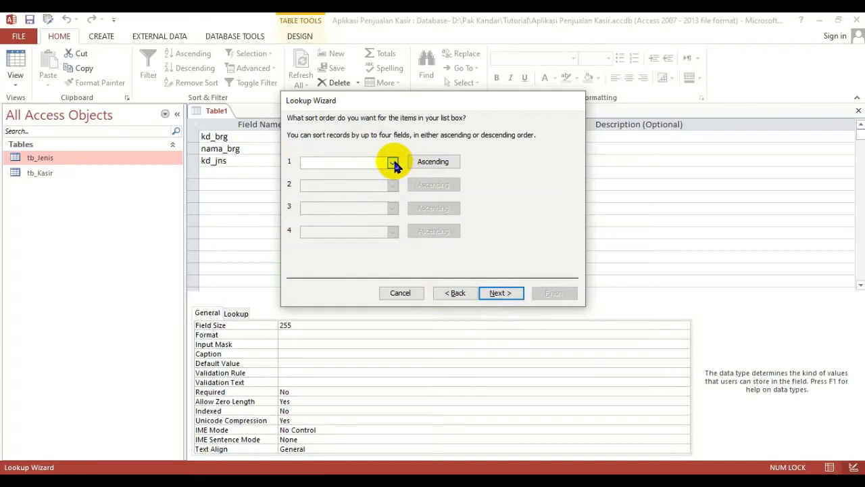
left_click(393, 163)
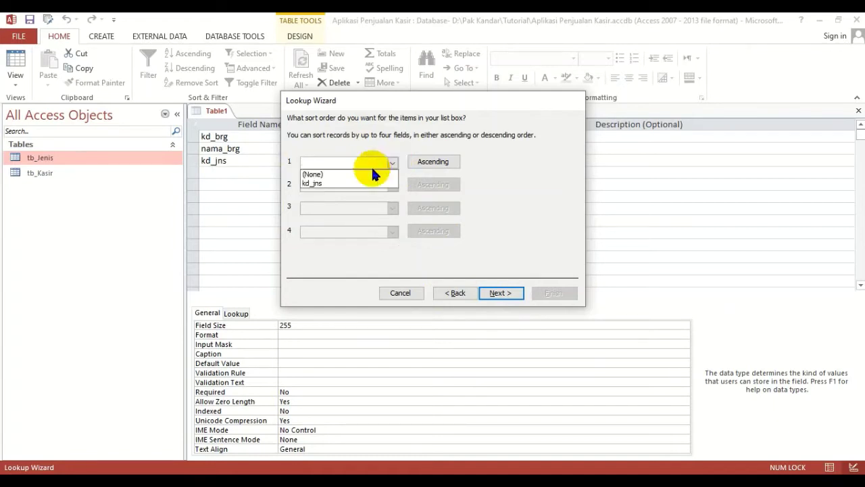
left_click(329, 181)
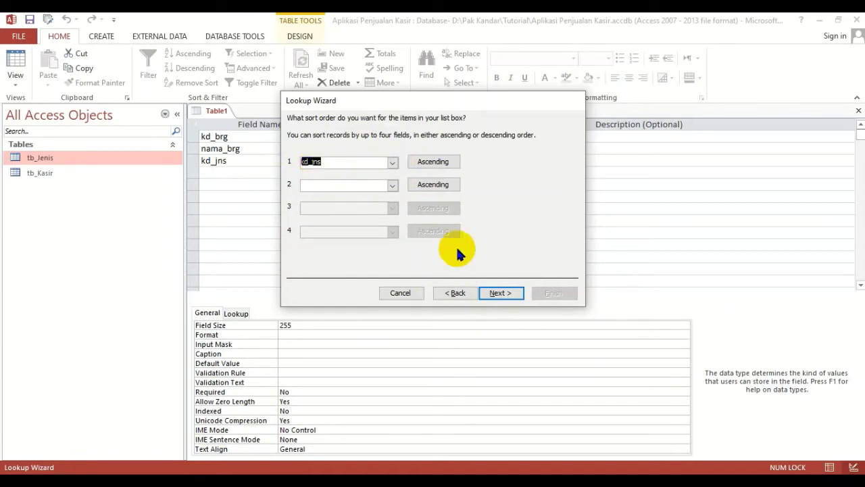
left_click(499, 293)
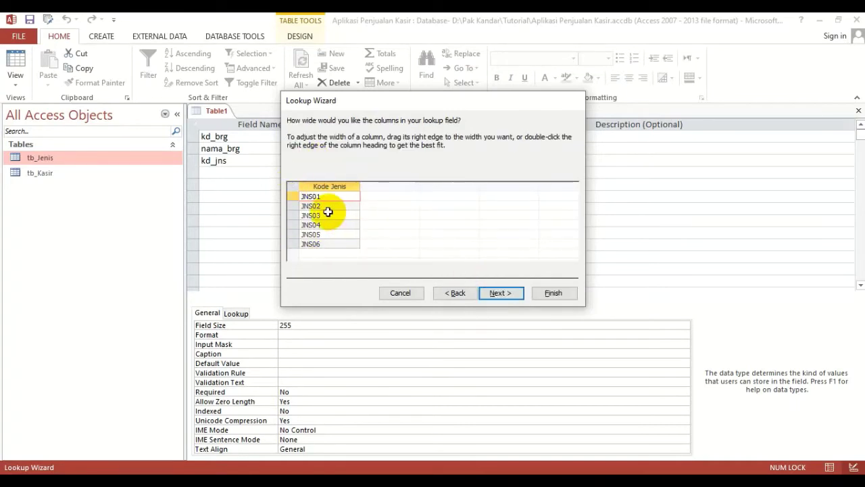
left_click(500, 296)
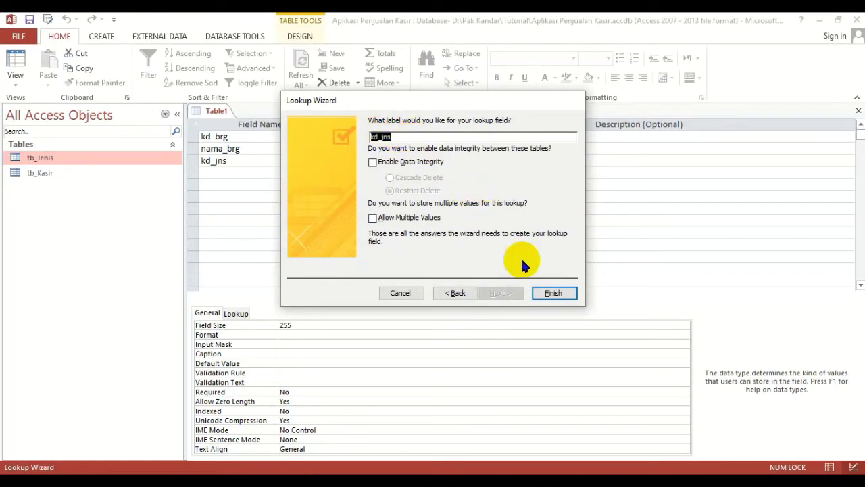
left_click(553, 293)
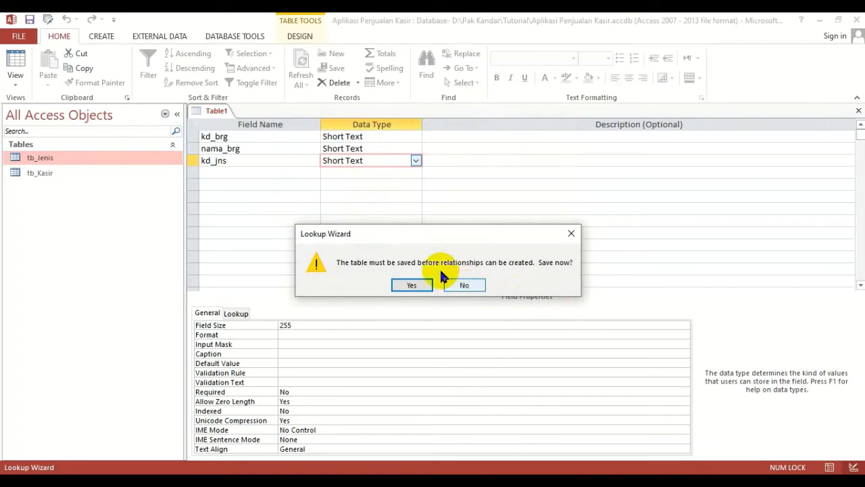
Step: Save the new table as tb_Barang without creating a primary key
left_click_drag(433, 231, 434, 179)
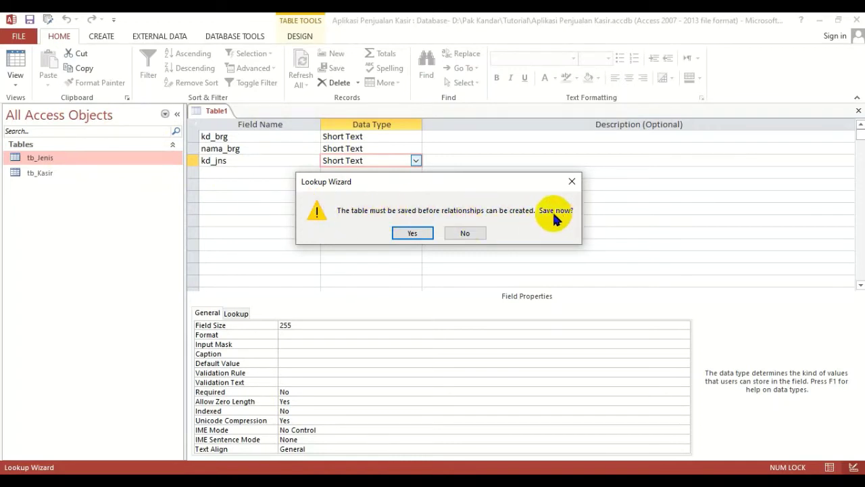
left_click(413, 233)
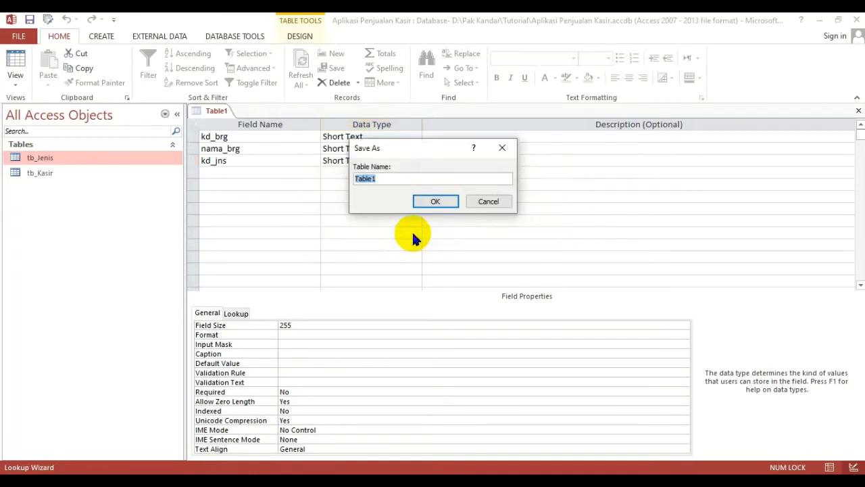
type("tb_")
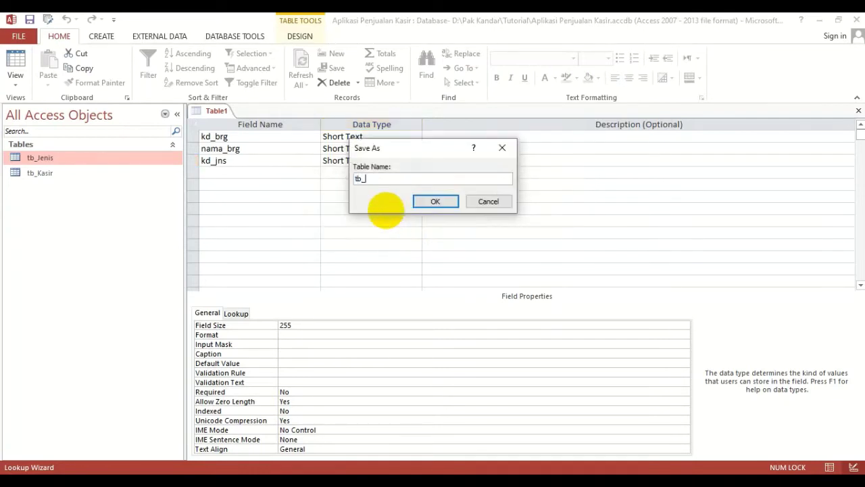
type("Barang")
left_click(429, 201)
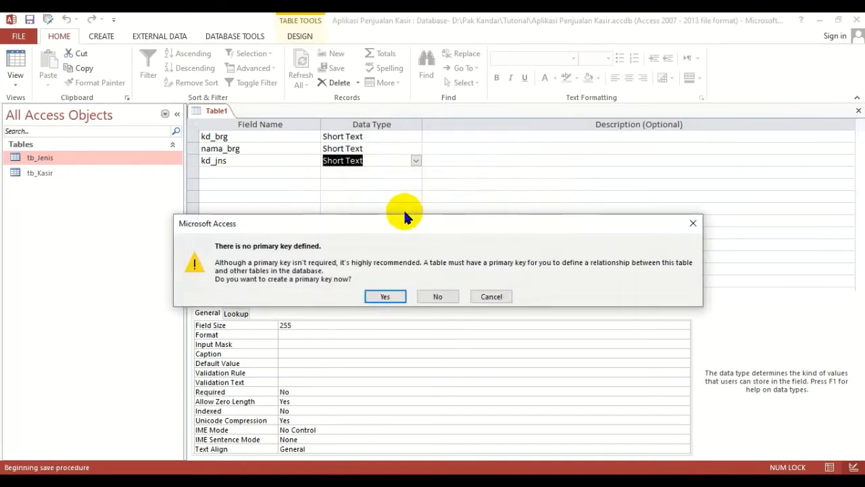
left_click_drag(405, 221, 419, 196)
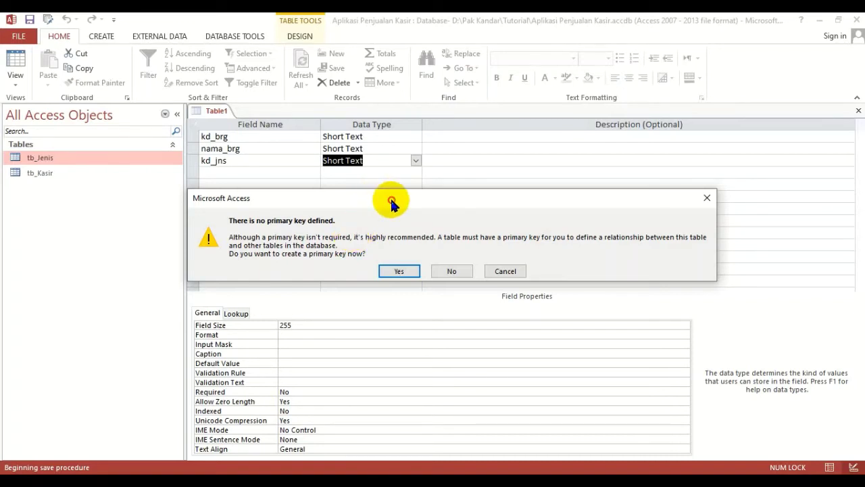
left_click_drag(390, 197, 359, 218)
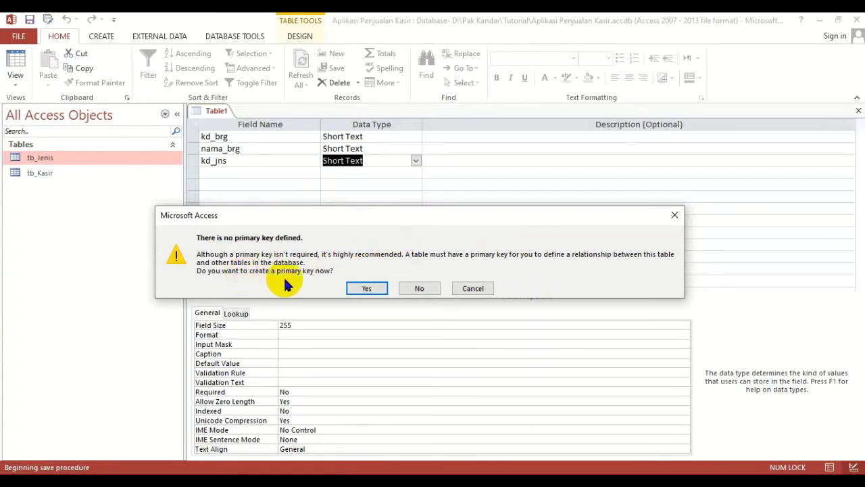
left_click(419, 290)
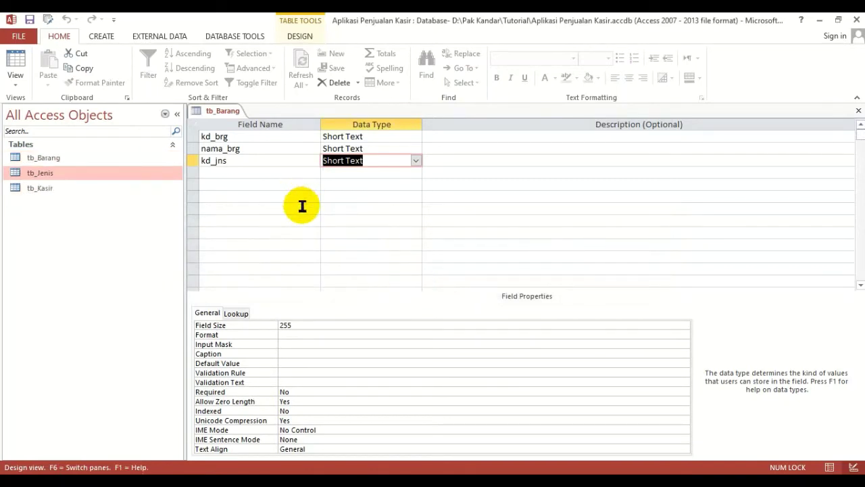
Step: Set the caption of the kd_jns field to Kode Jenis
left_click(319, 167)
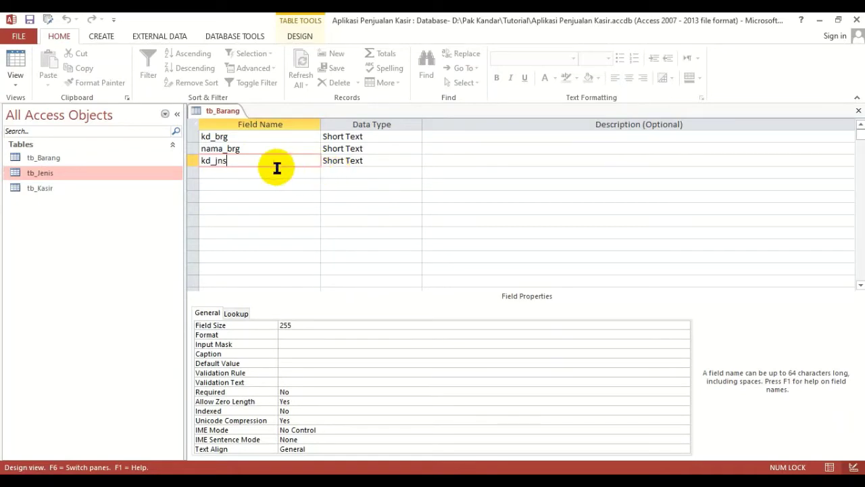
left_click(259, 177)
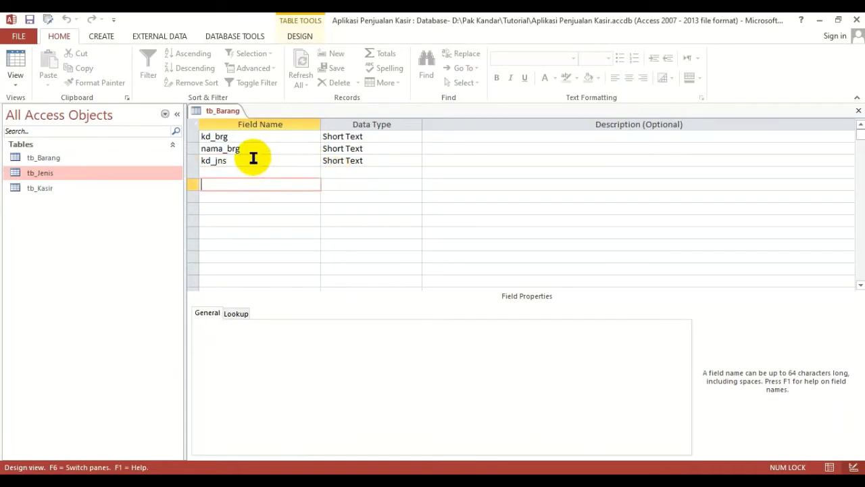
left_click(252, 159)
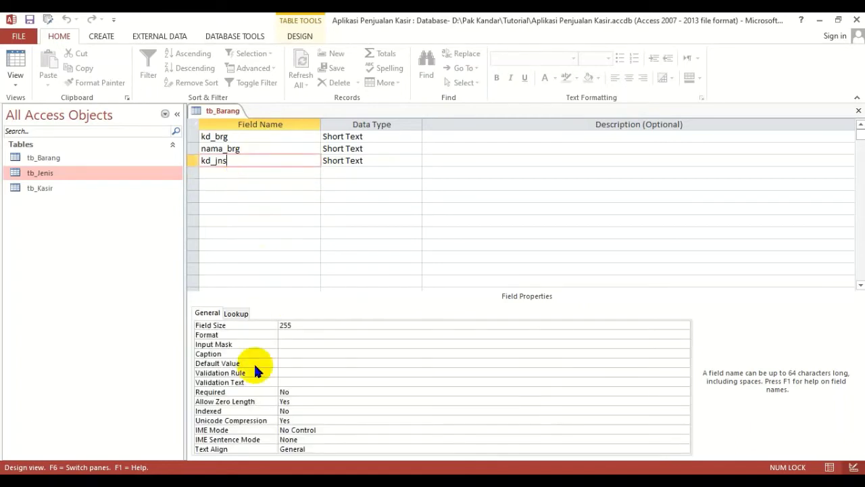
left_click(299, 353)
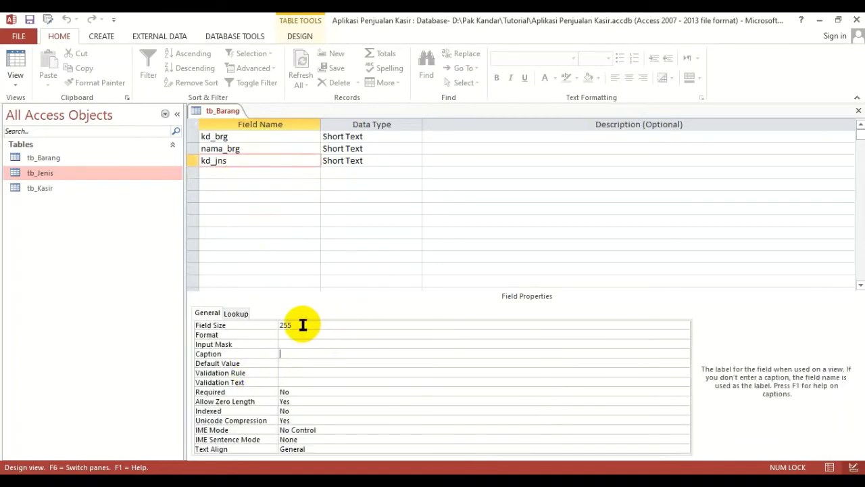
type("Kode Jenis")
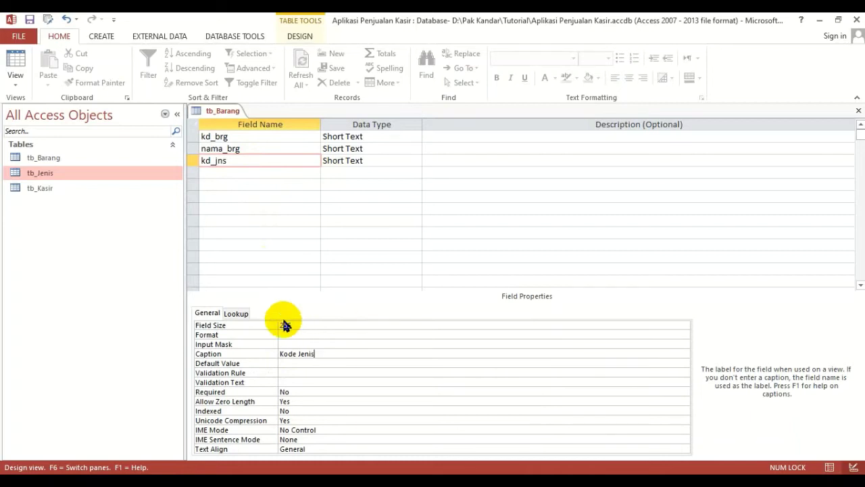
Step: Add a fourth field named harga_brg below kd_jns with the Number data type
left_click(247, 173)
type("h")
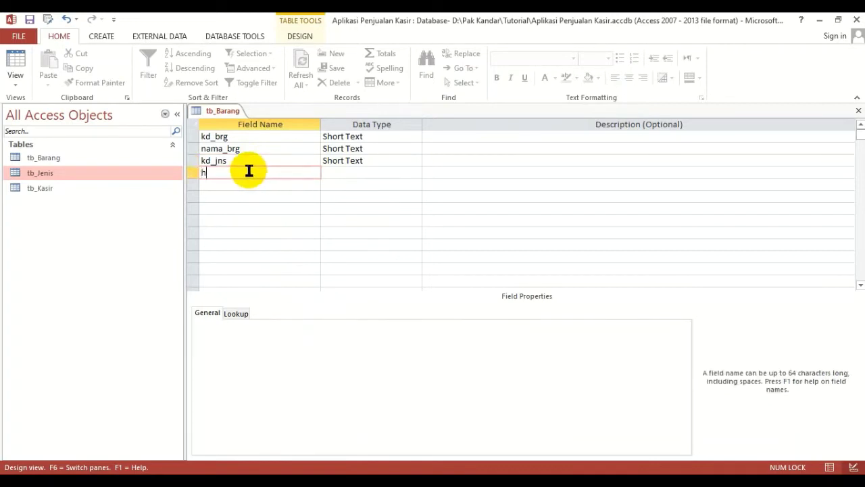
type("arga_brg")
left_click(391, 174)
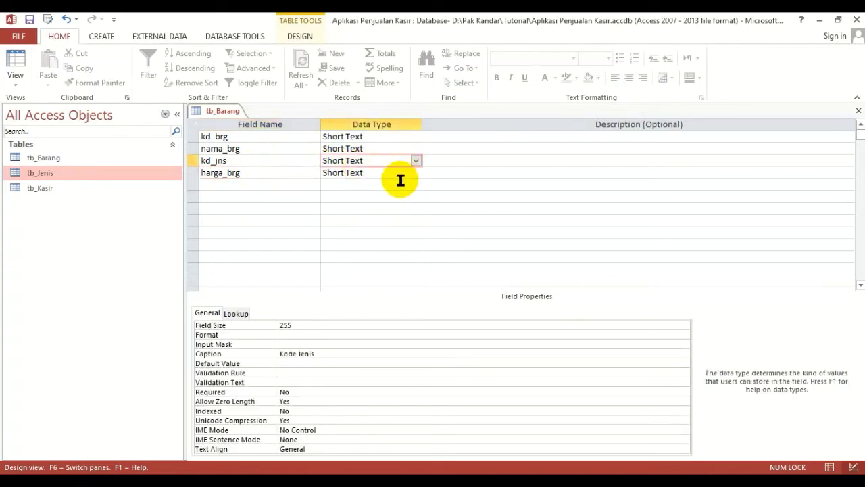
left_click(417, 173)
left_click(358, 207)
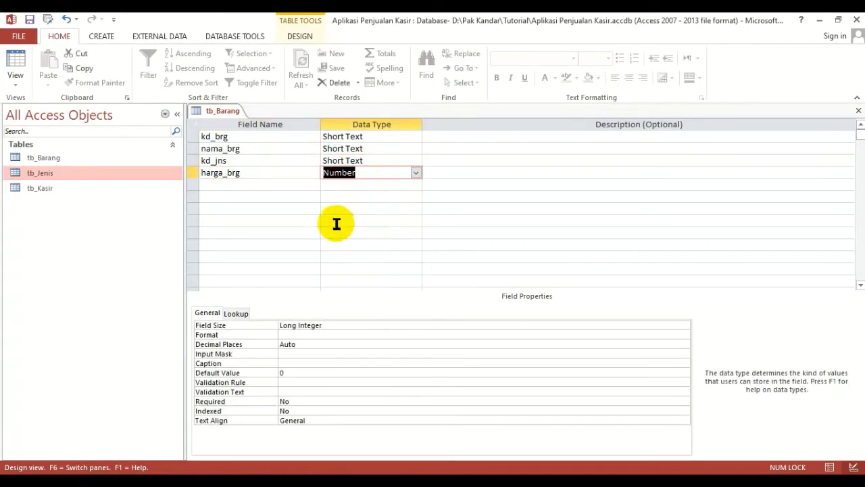
Step: Set the harga_brg field's size to Double and its format to Standard
left_click(343, 328)
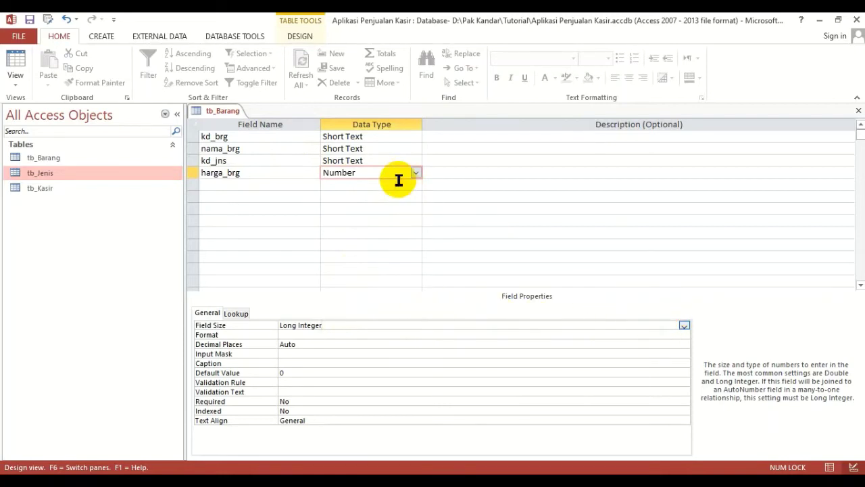
left_click(685, 326)
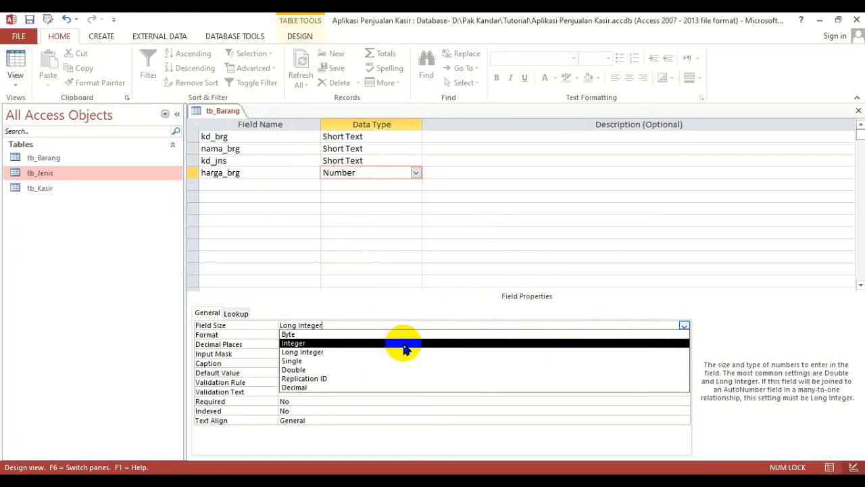
left_click(288, 369)
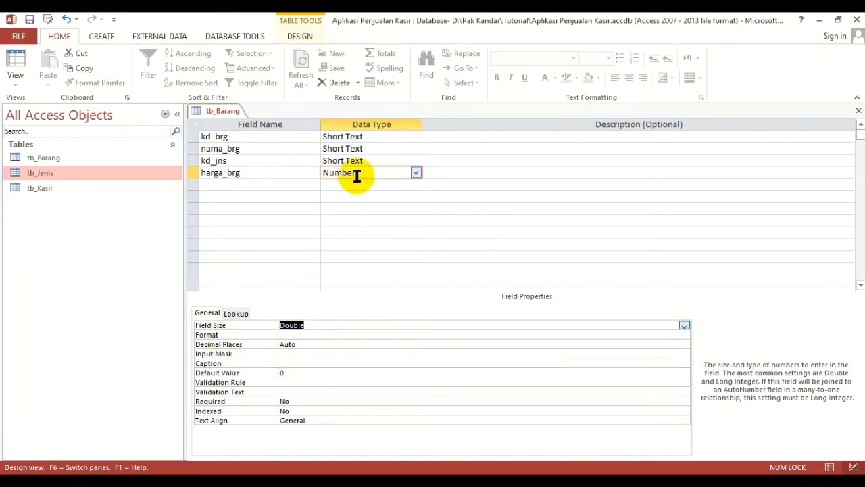
left_click(267, 328)
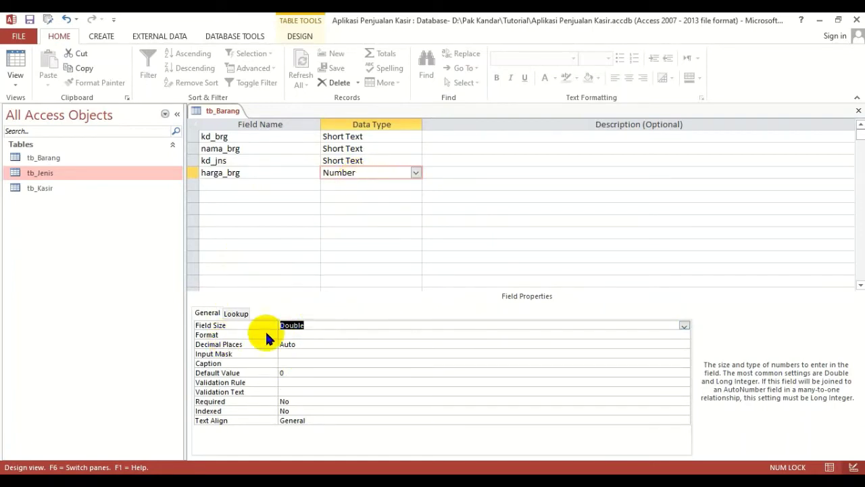
left_click(306, 335)
left_click(685, 335)
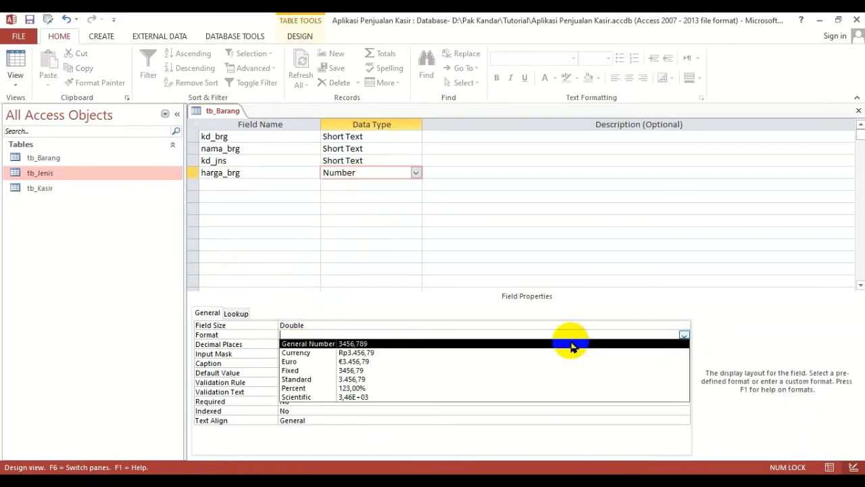
left_click(300, 378)
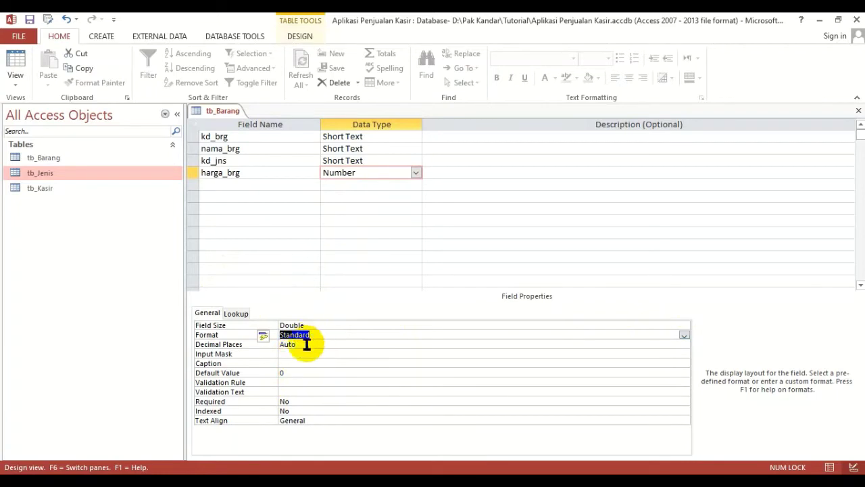
Step: Set the harga_brg field's decimal places to 0 and its caption to Harga Satuan
double_click(305, 347)
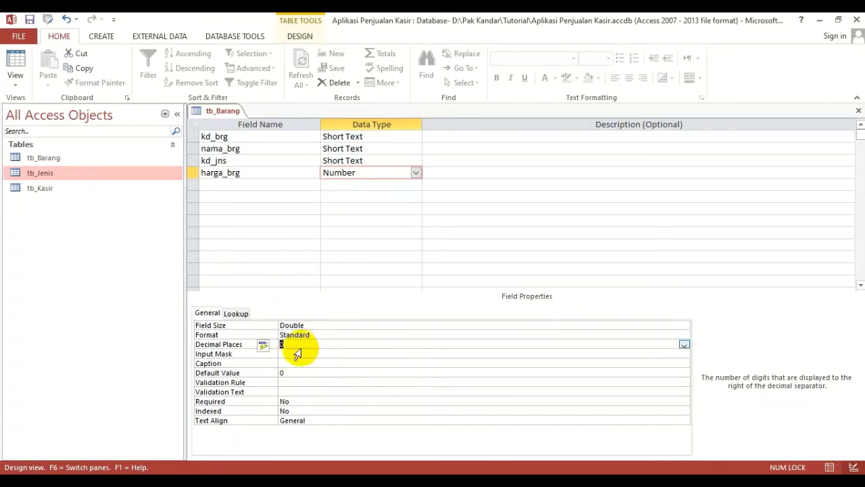
left_click(293, 362)
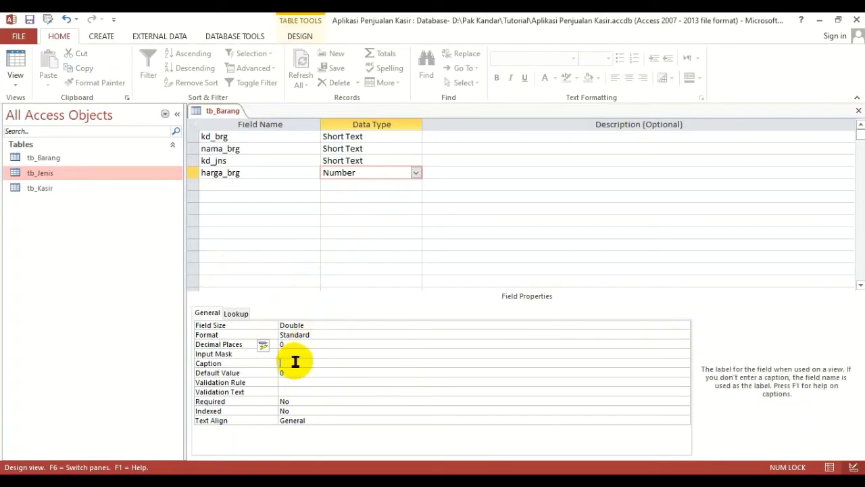
type("Harga Satuan")
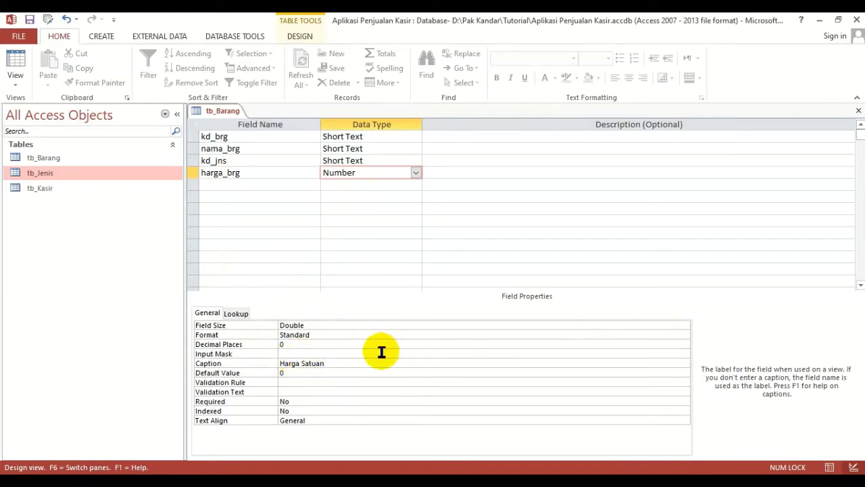
Step: Add a fifth field named stok below harga_brg with the Number data type
left_click(223, 185)
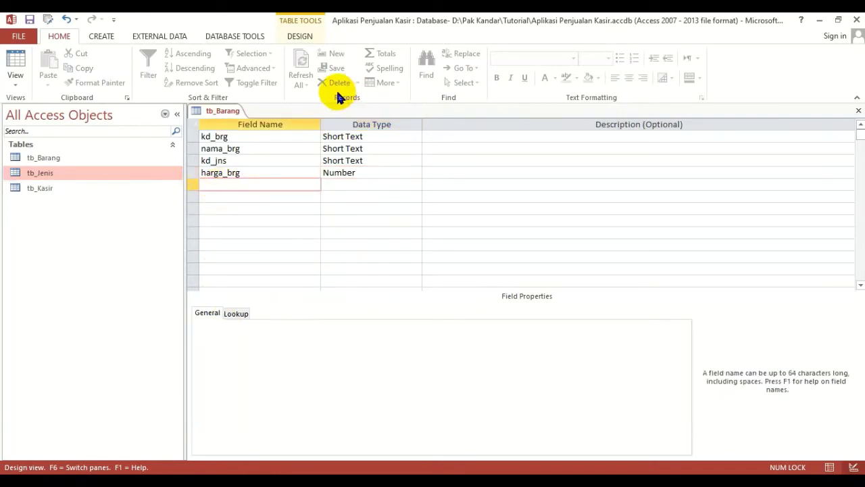
type("stok")
key("Tab")
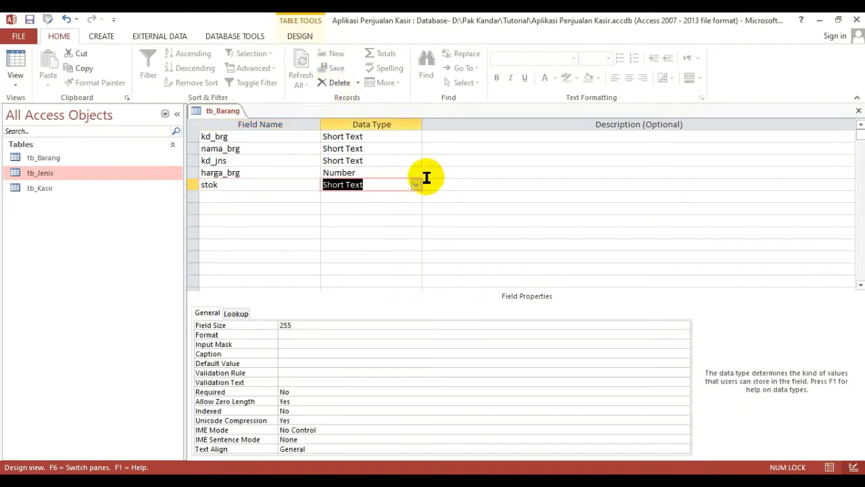
left_click(417, 184)
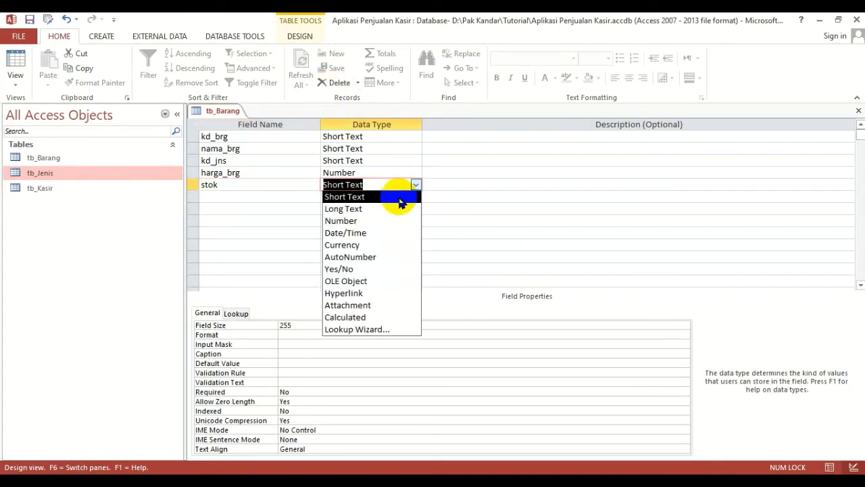
left_click(370, 222)
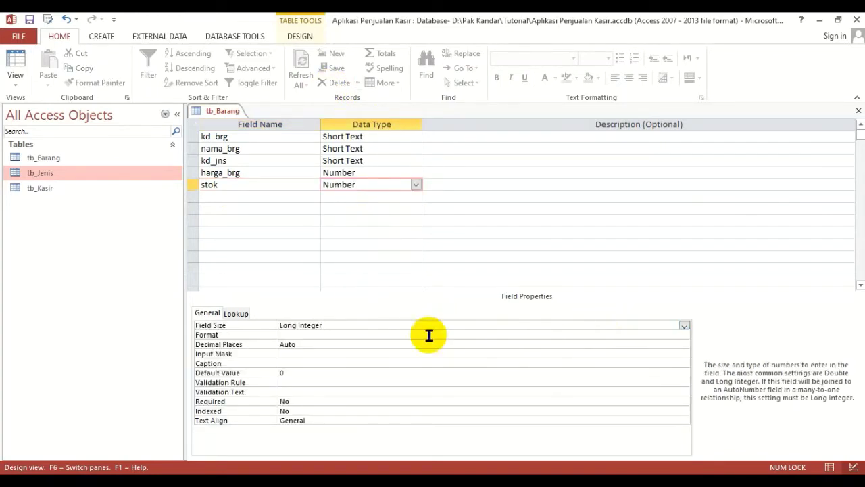
Step: Set the stok field's format to Standard with 0 decimal places, keeping the Long Integer size
left_click(330, 334)
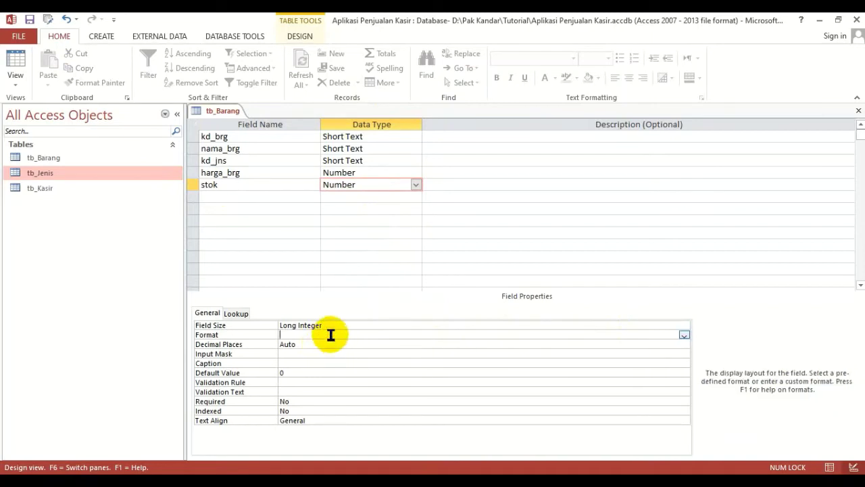
left_click(334, 325)
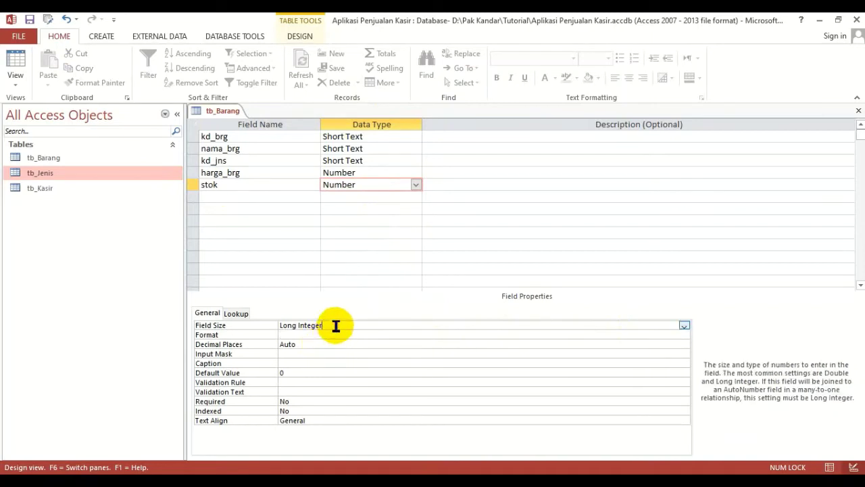
left_click(410, 334)
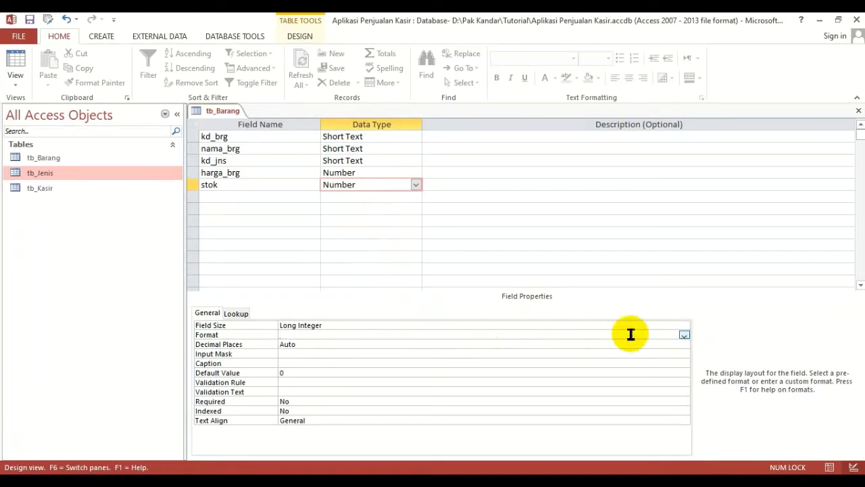
left_click(684, 336)
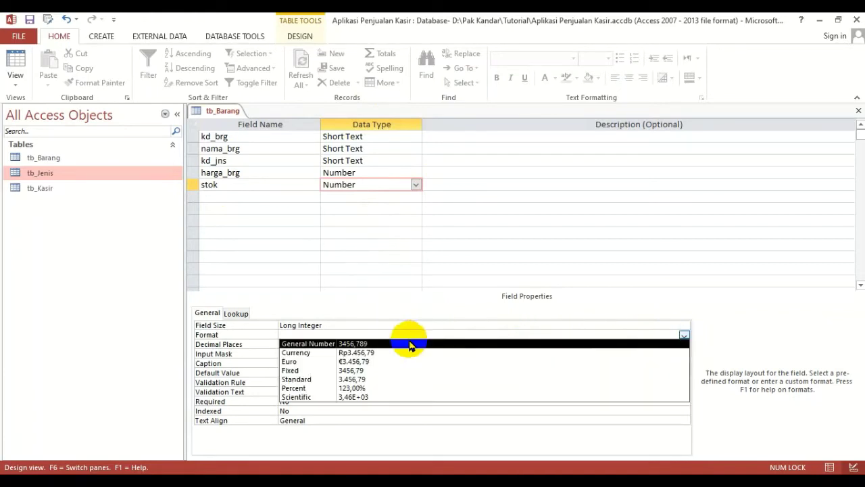
left_click(312, 382)
left_click(315, 344)
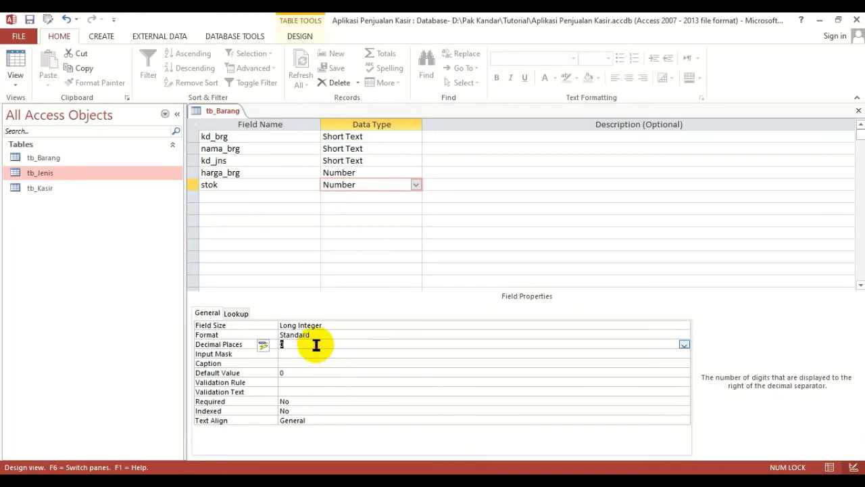
Step: Set the caption of the stok field to Jumlah Stok
left_click(303, 363)
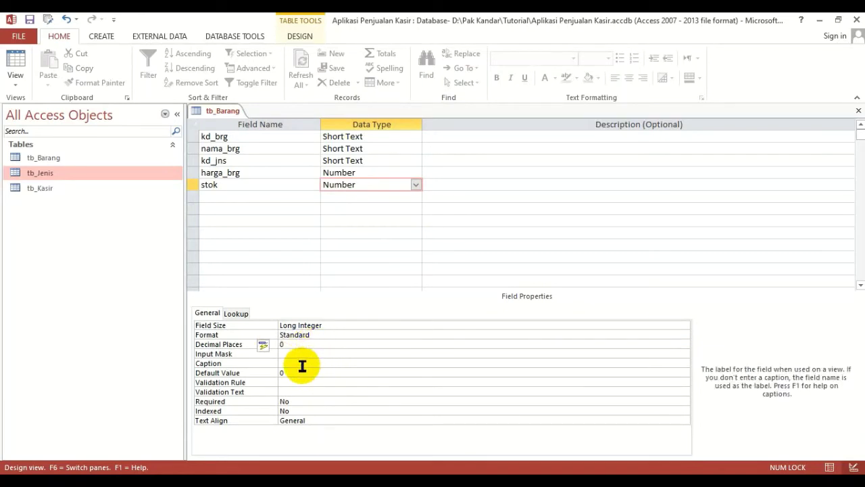
type("Stok")
key("BackSpace")
key("BackSpace")
key("BackSpace")
key("BackSpace")
type("Jumlah Stok")
left_click(240, 139)
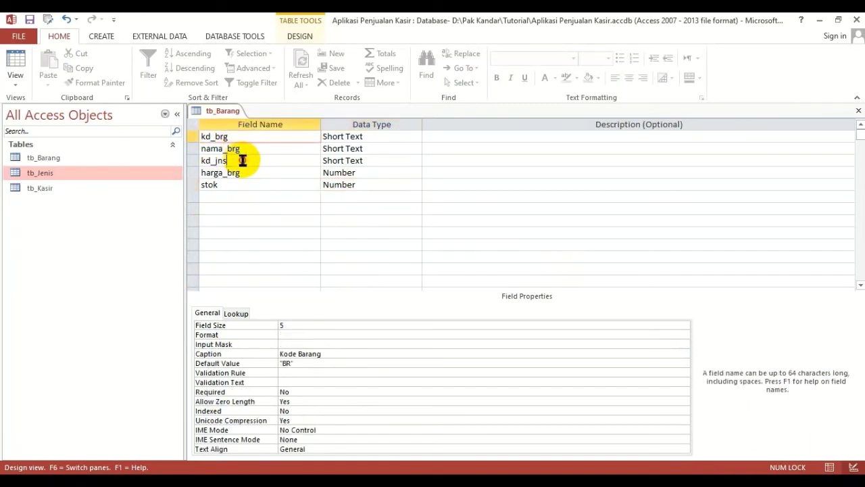
left_click(245, 160)
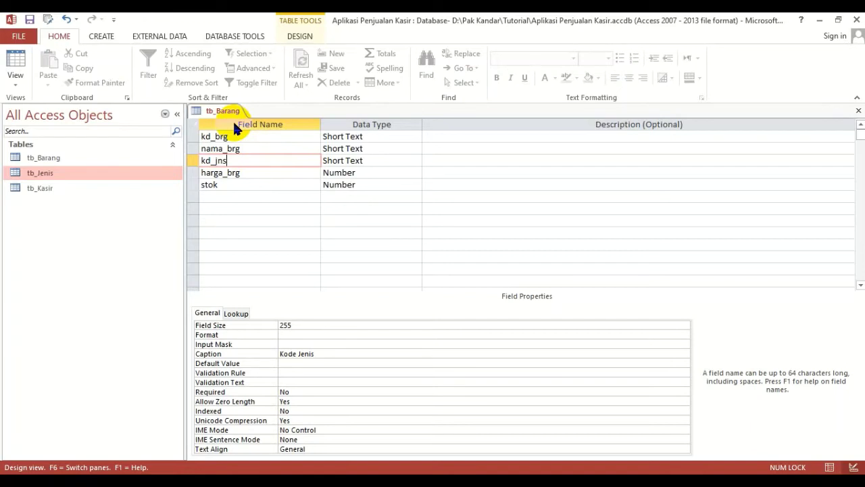
left_click(194, 138)
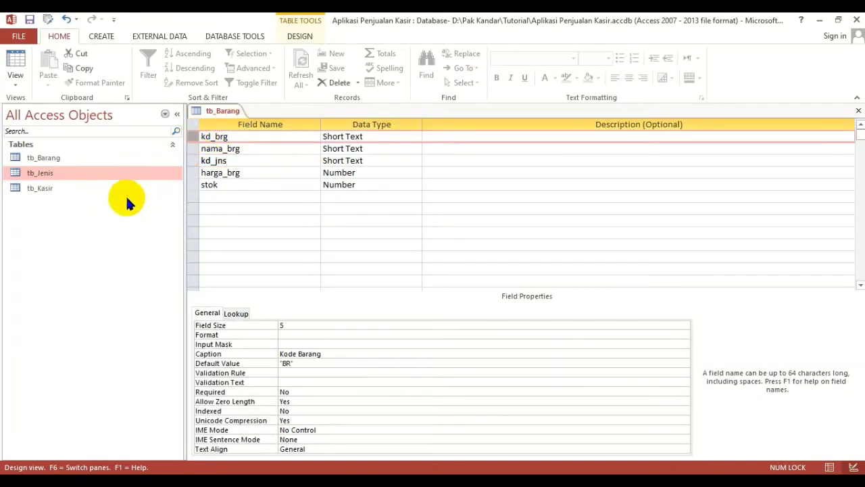
Step: Open tb_Jenis, check its kd_jns primary key in Design view, and close the table
double_click(46, 177)
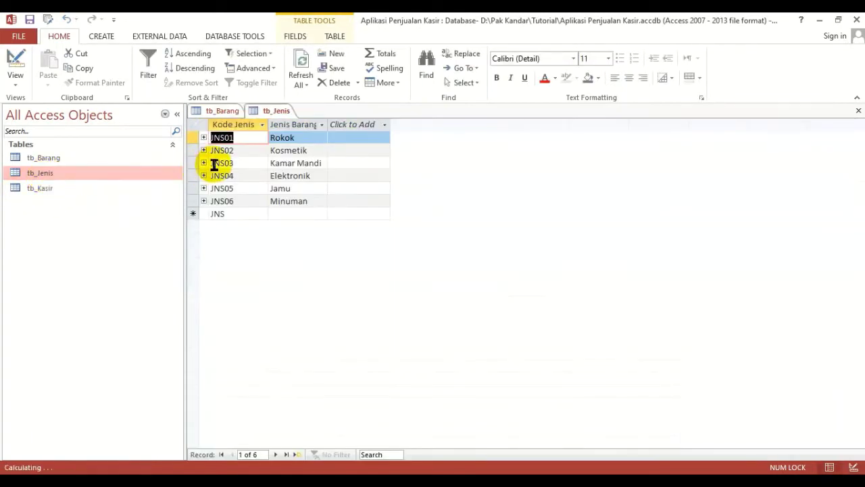
left_click(232, 123)
left_click(14, 67)
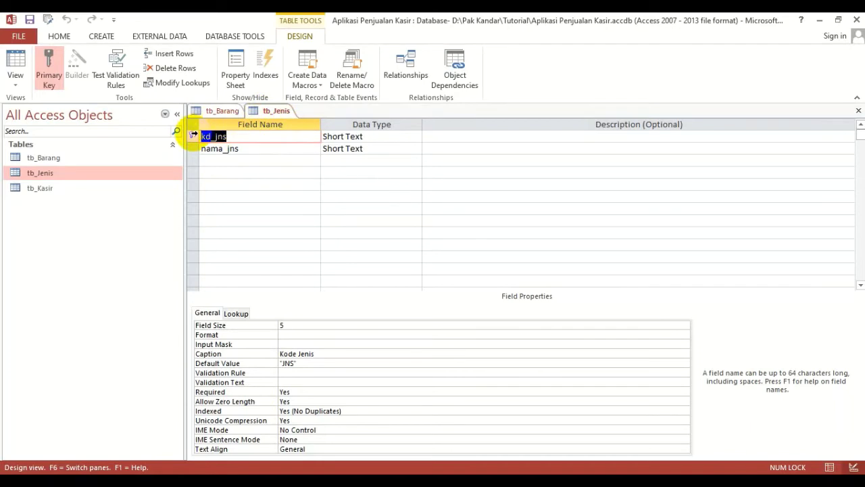
left_click(859, 110)
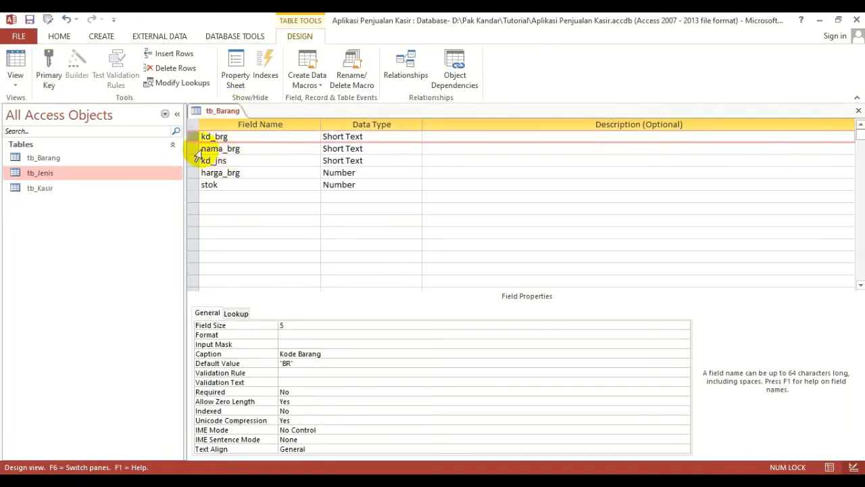
left_click(233, 162)
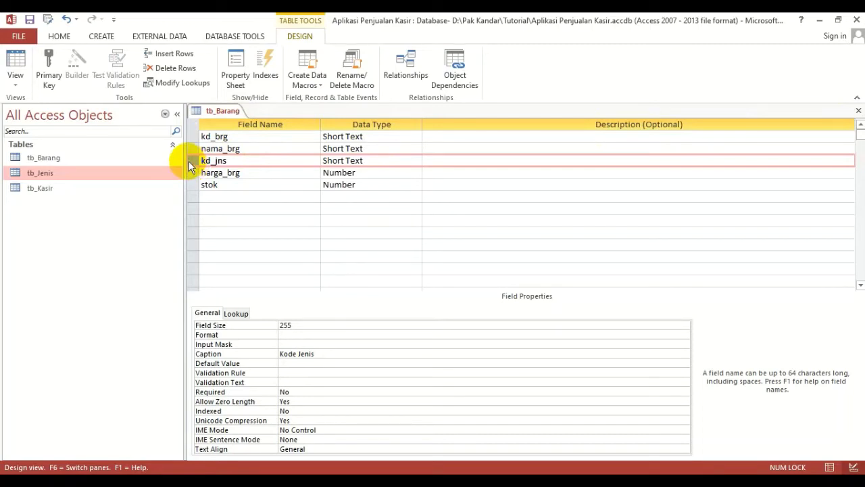
left_click_drag(189, 164, 180, 166)
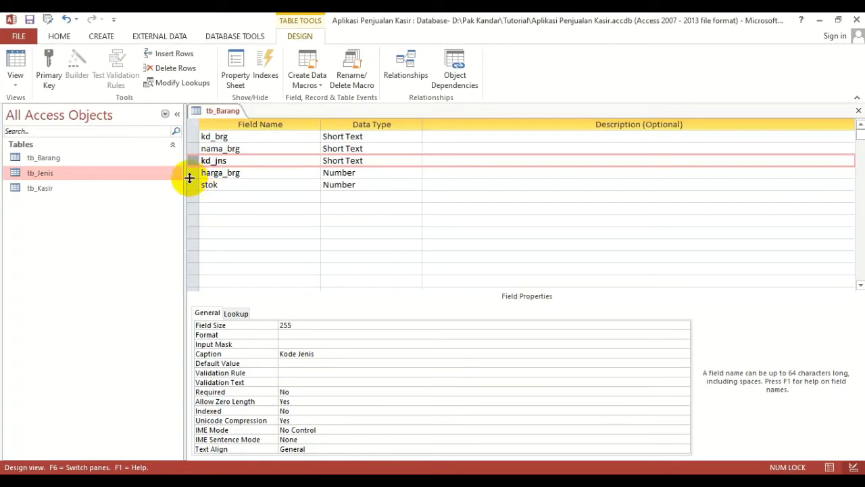
left_click(244, 137)
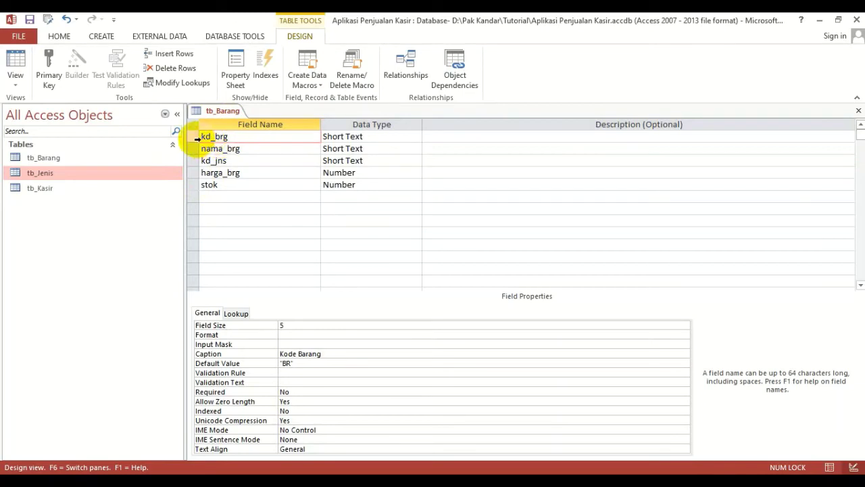
left_click(246, 185)
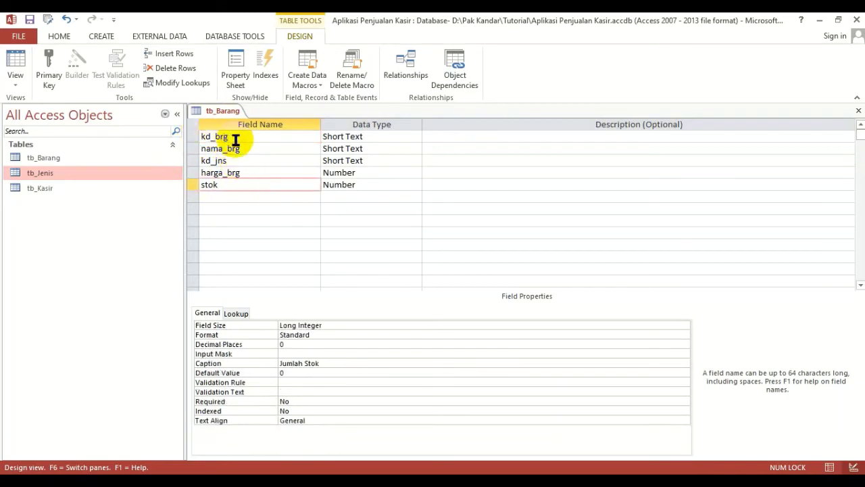
Step: Make kd_brg the primary key of tb_Barang, and save the table while switching to Datasheet view
left_click(241, 137)
left_click(49, 71)
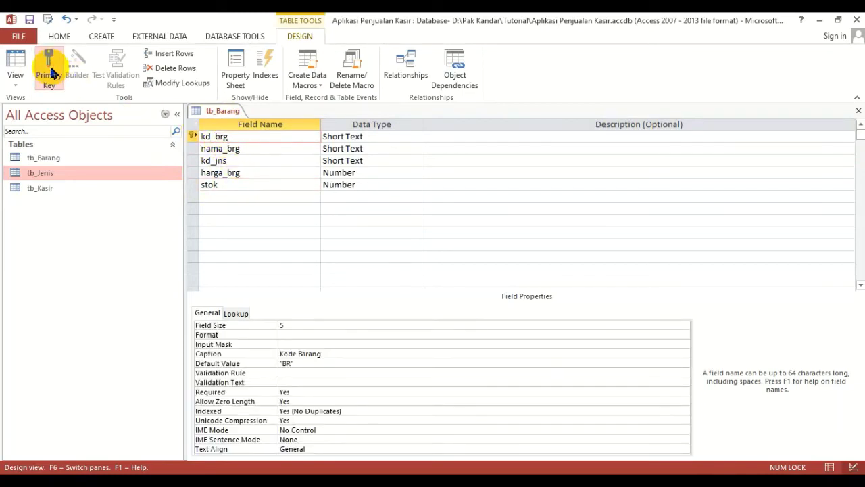
left_click(15, 76)
left_click(30, 102)
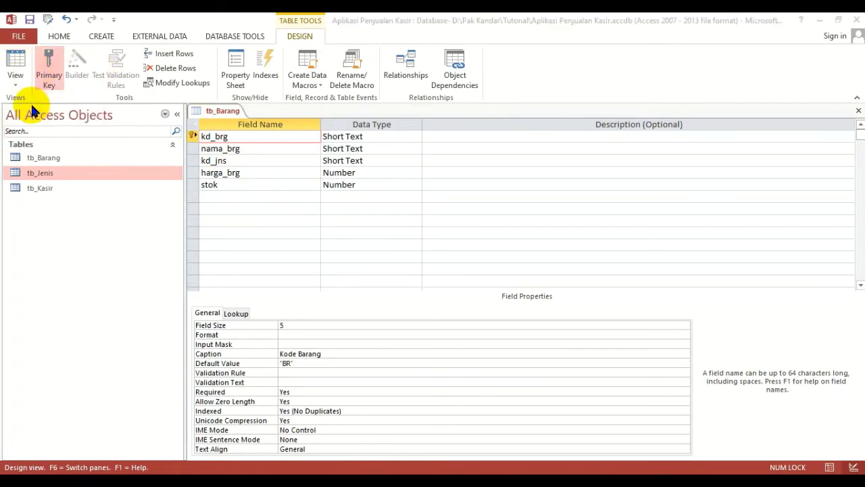
left_click(408, 287)
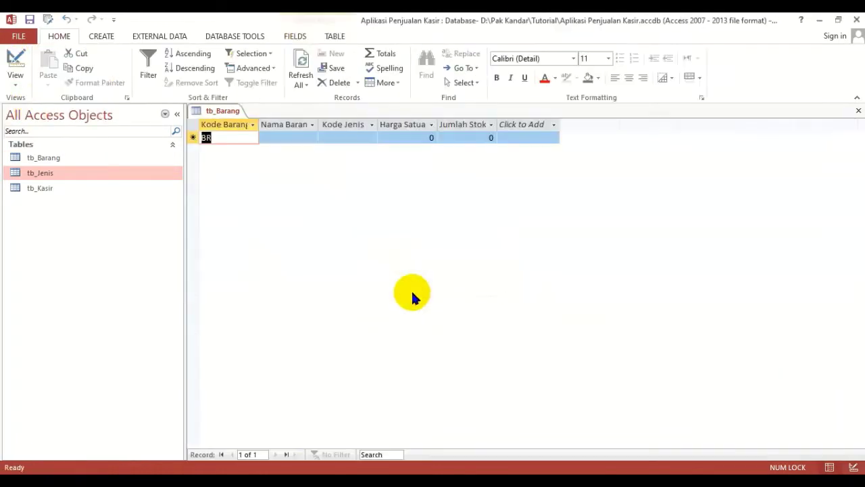
Step: Enter item code BR001 and item name Nescape Classic in the first record, widening the Nama Barang column
left_click(238, 138)
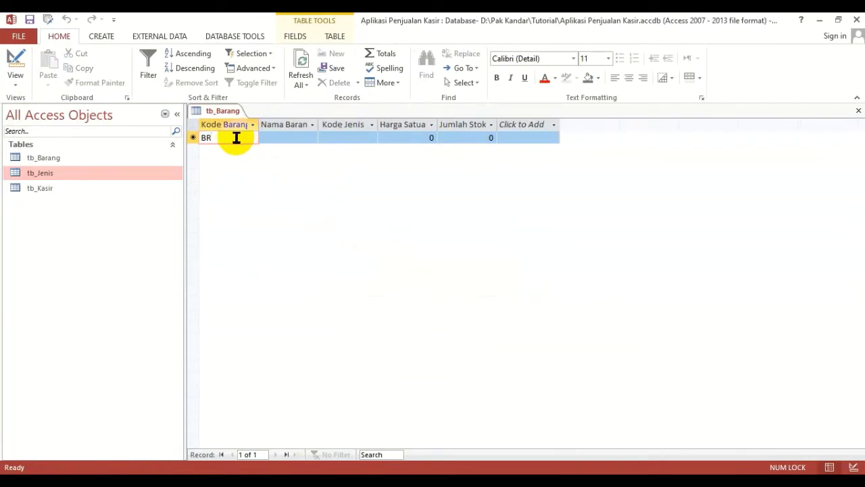
type("-")
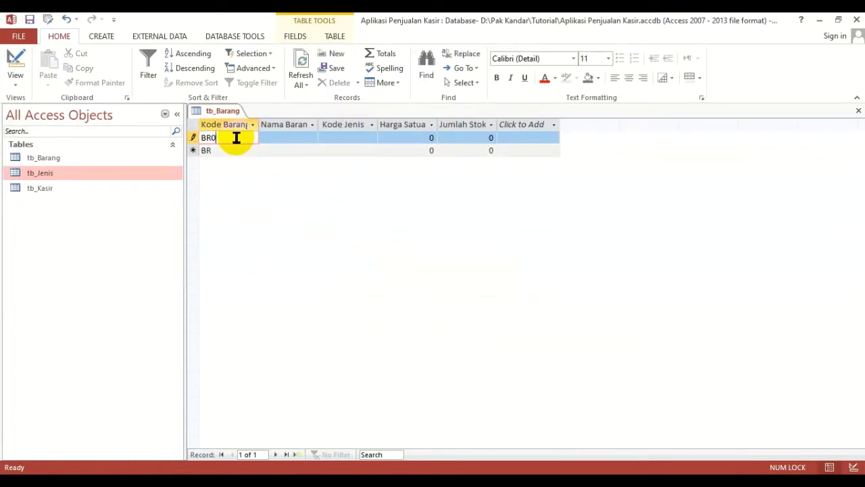
type("01")
left_click_drag(321, 125, 365, 125)
left_click(311, 137)
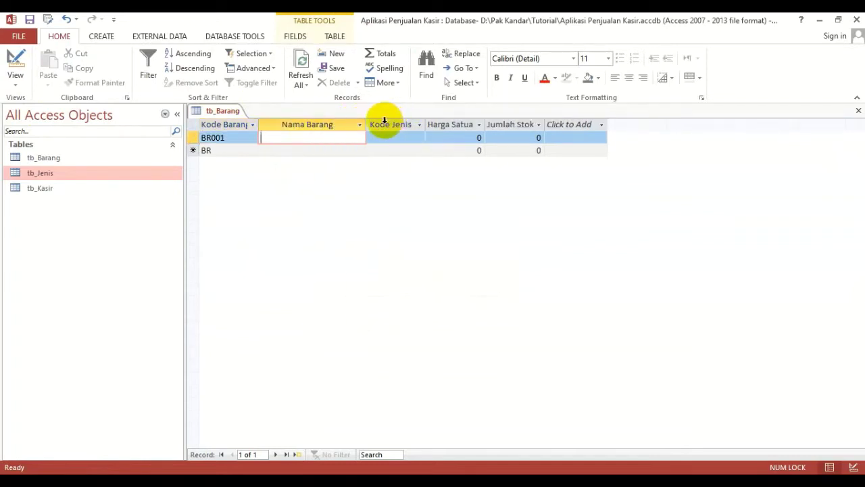
type("Nescape Classic")
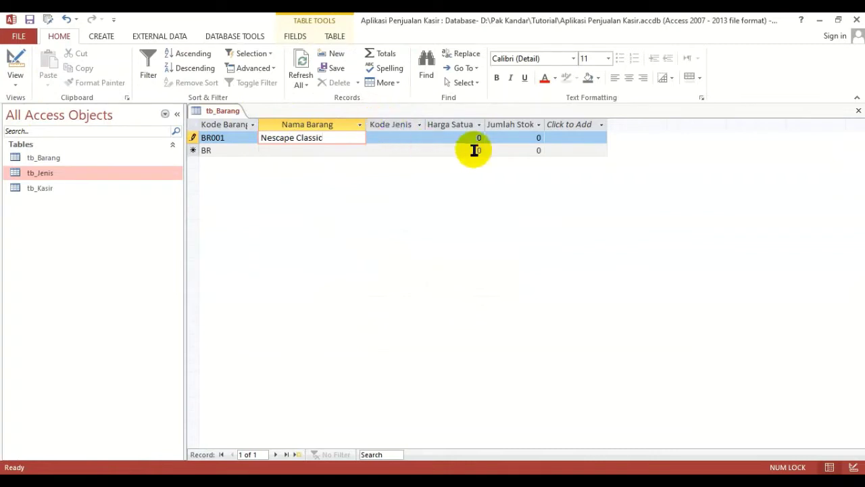
Step: Choose type code JNS06 for the Nescape Classic record and set its unit price to 1000
left_click(390, 138)
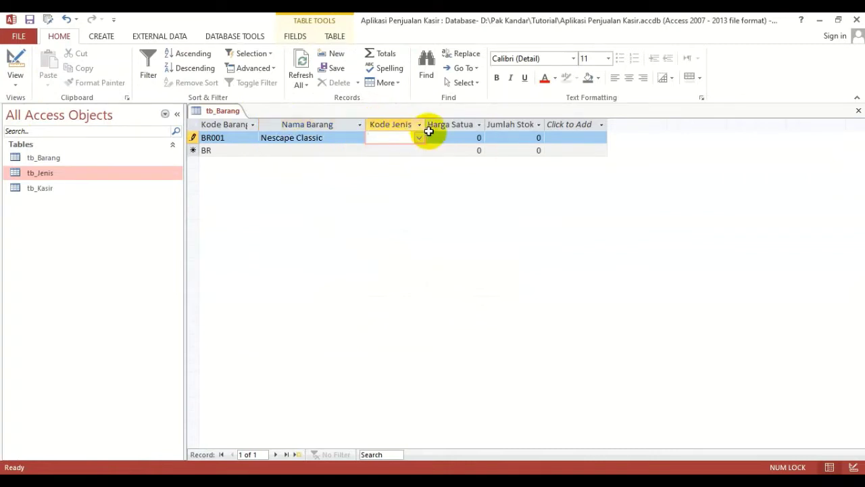
left_click(419, 138)
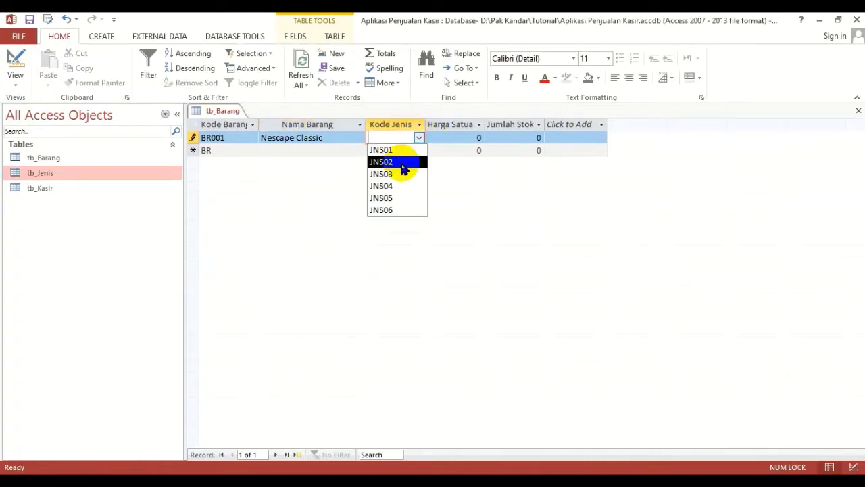
left_click(389, 210)
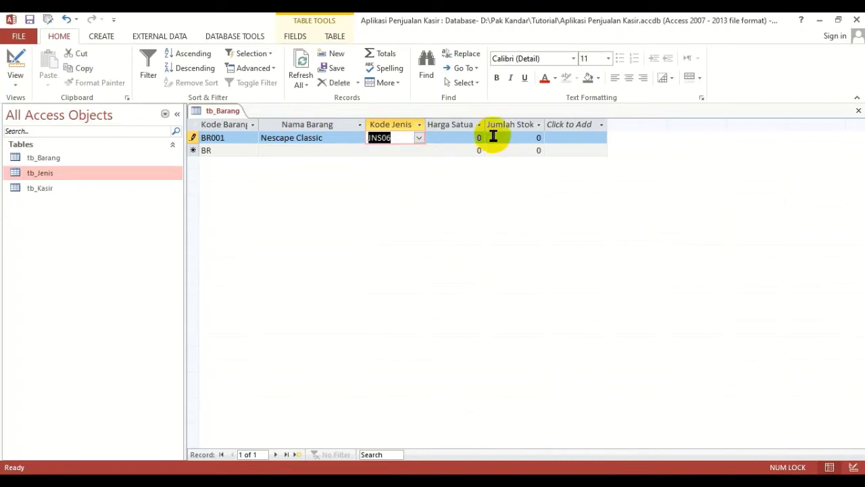
left_click(467, 134)
left_click_drag(468, 138, 489, 137)
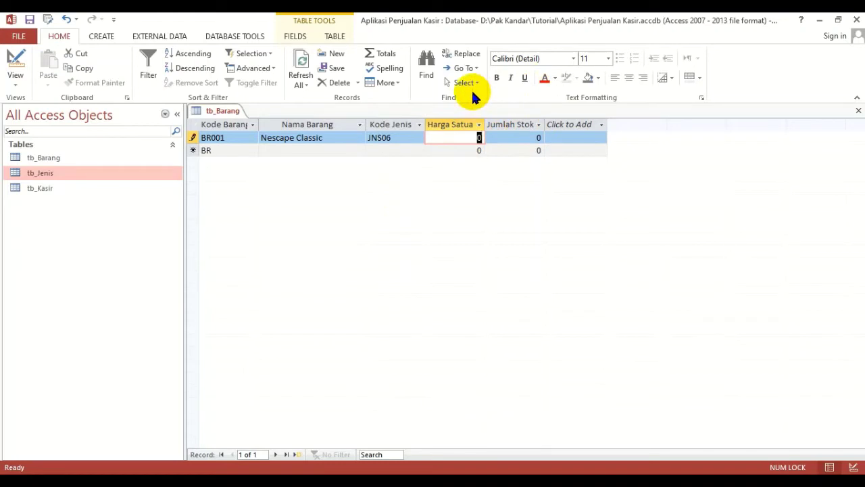
type("1000")
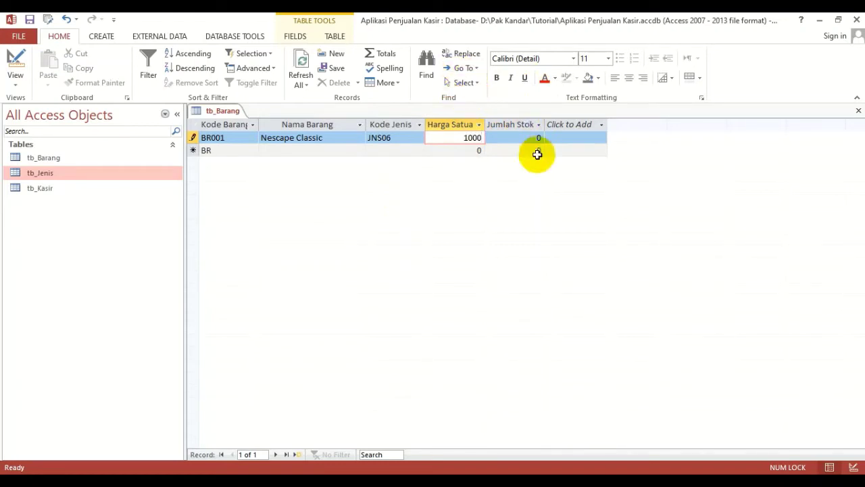
Step: Set the Jumlah Stok of the Nescape Classic record to 1000 and commit the record
left_click_drag(522, 140, 542, 138)
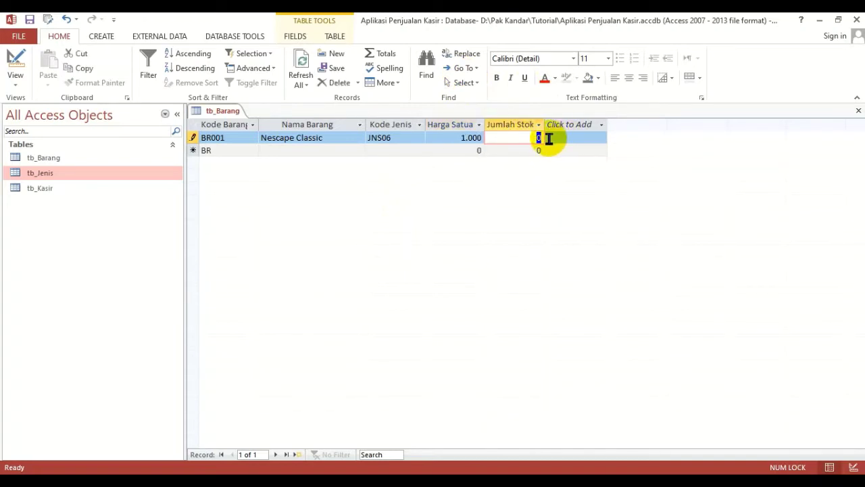
type("1.00")
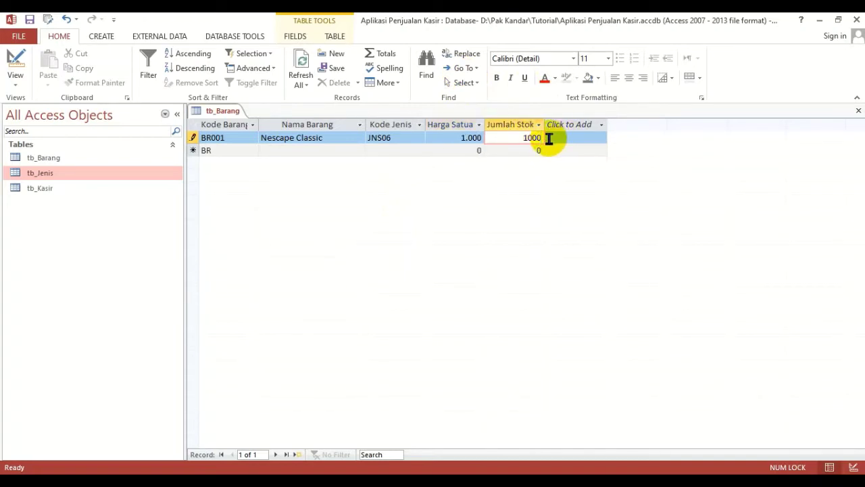
type("0")
key("Return")
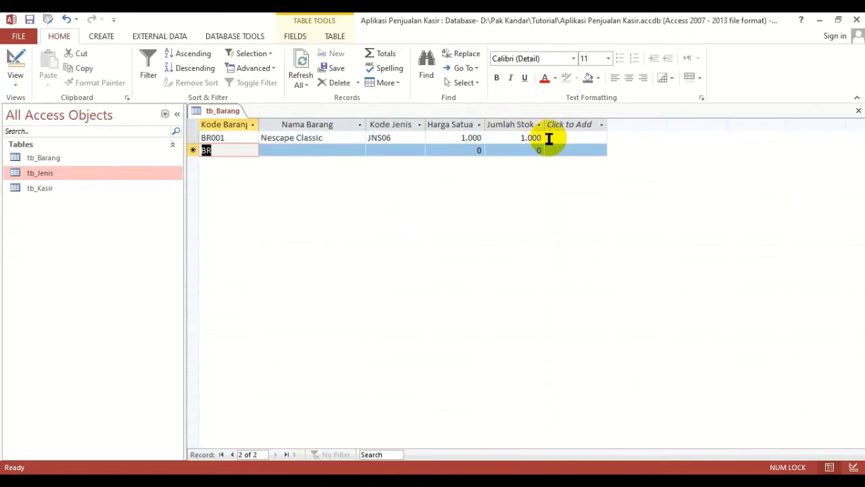
Step: Enter item code BR002 and item name Dancow Madu 300 Gr in the second record of tb_Barang
left_click(229, 154)
type("00")
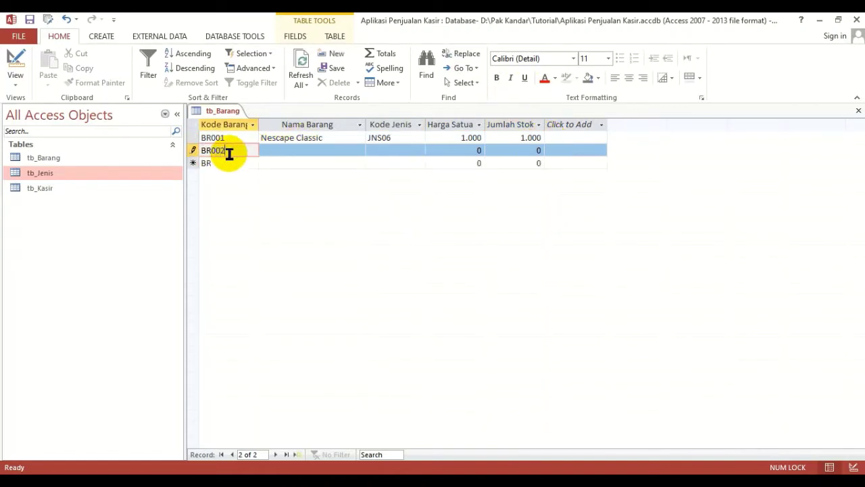
type("2")
key("Return")
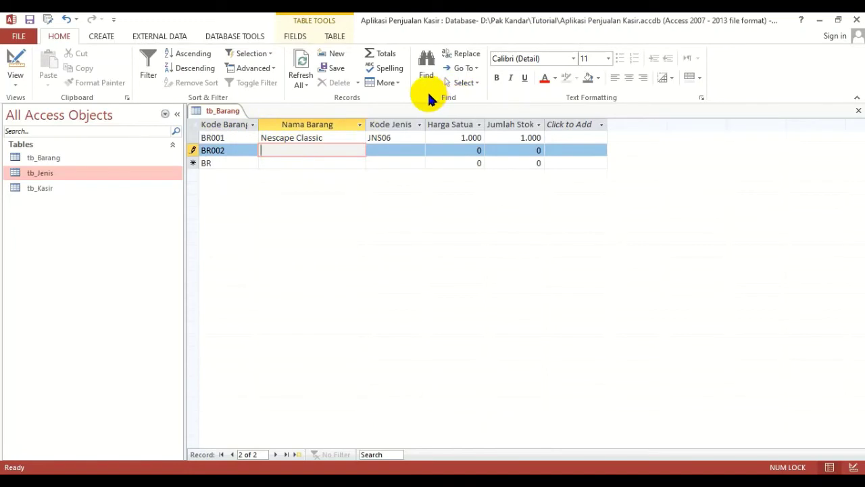
type("Dac")
type("ncow")
type(" Madu")
type(" 300 Gr")
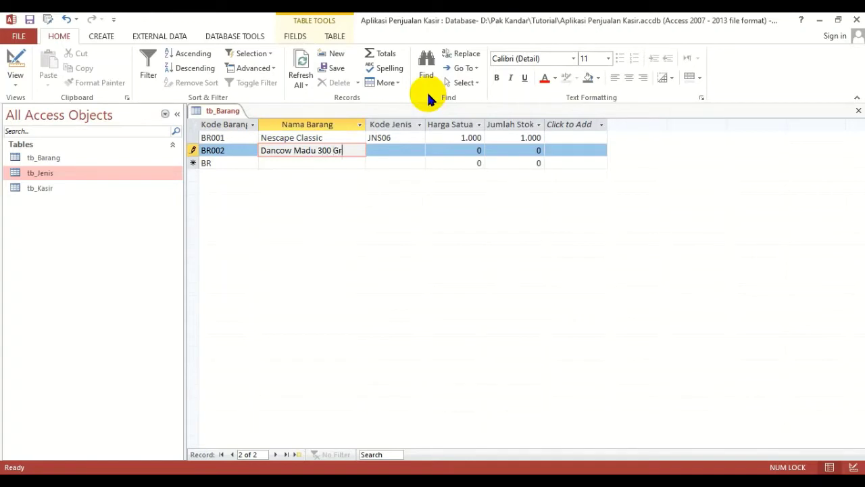
key("Tab")
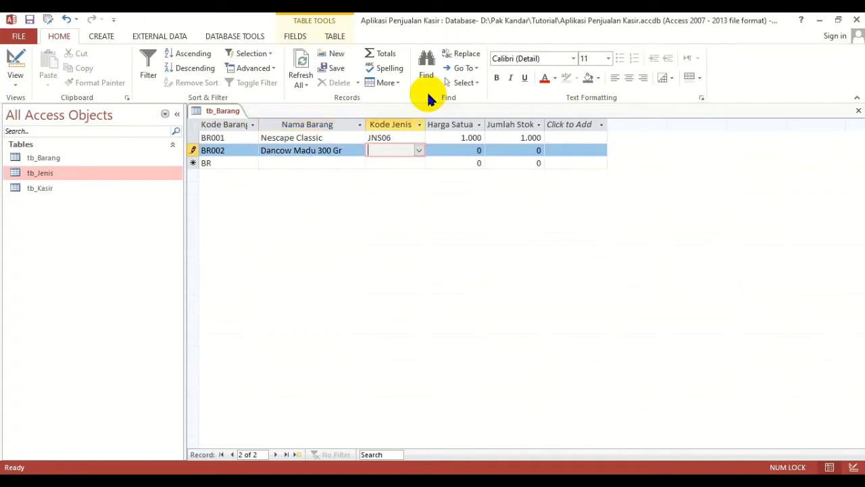
Step: Choose type code JNS06 for the Dancow Madu 300 Gr record
left_click(420, 151)
left_click(417, 150)
left_click(418, 150)
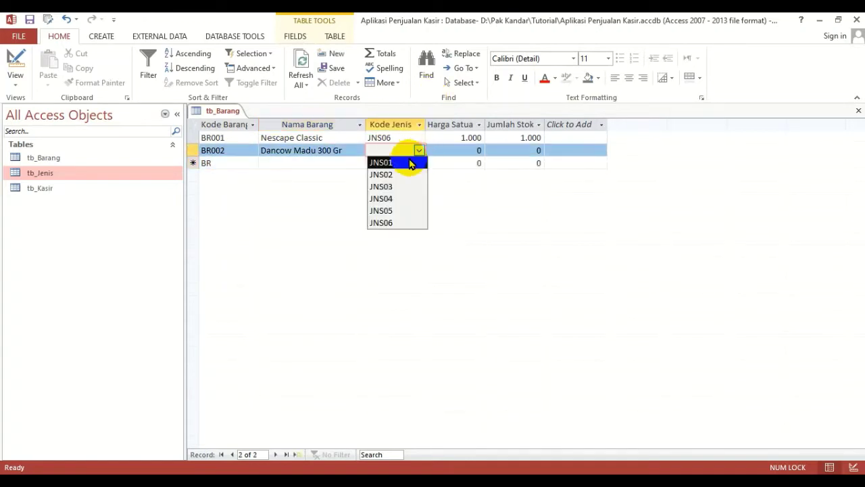
left_click(388, 221)
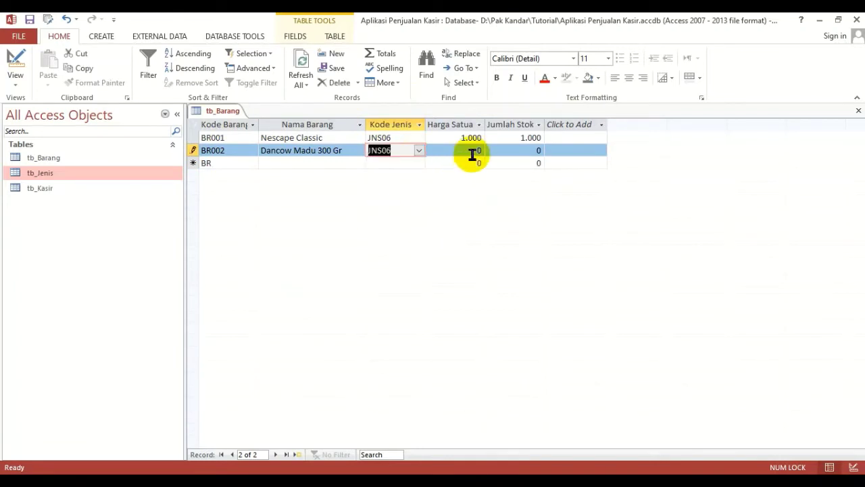
Step: Set the Dancow Madu 300 Gr record's unit price to 21000 and its stock quantity to 500
key("Tab")
type("21000")
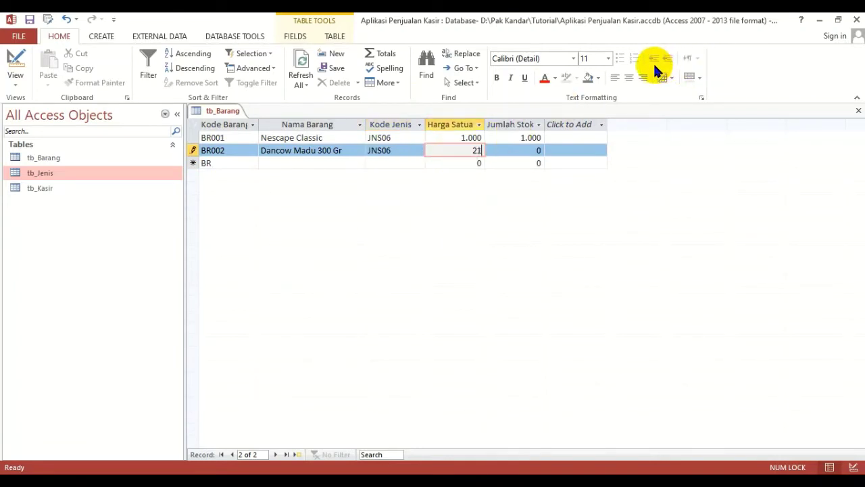
key("Tab")
type("500")
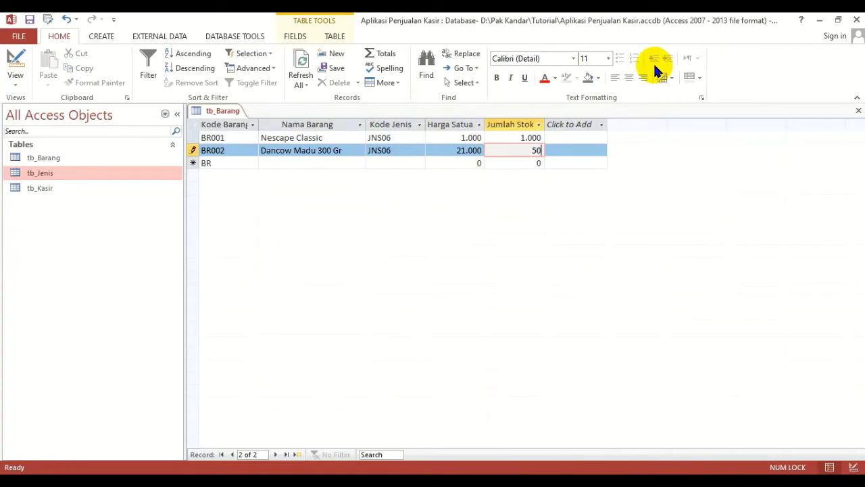
key("Tab")
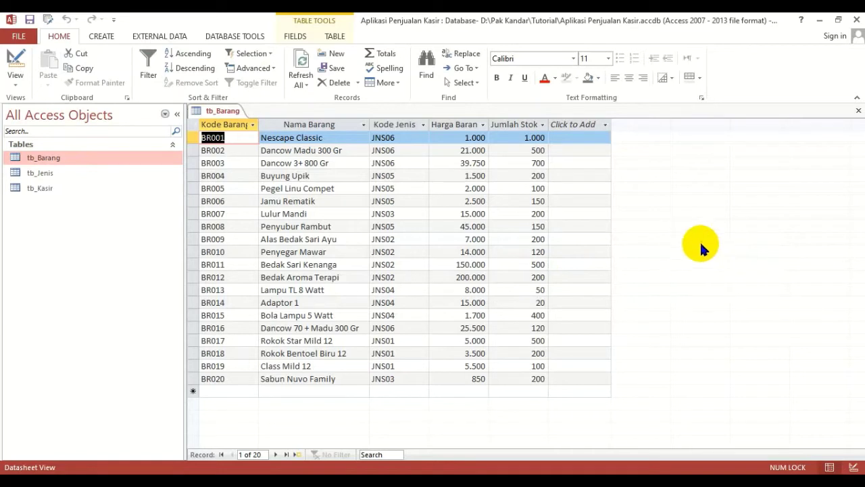
Step: Close tb_Barang and create a new blank table in Design view
left_click(859, 111)
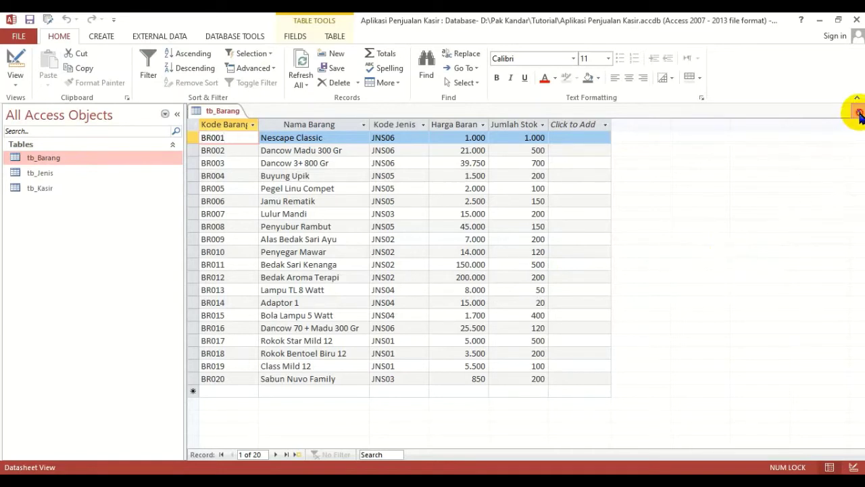
left_click(859, 113)
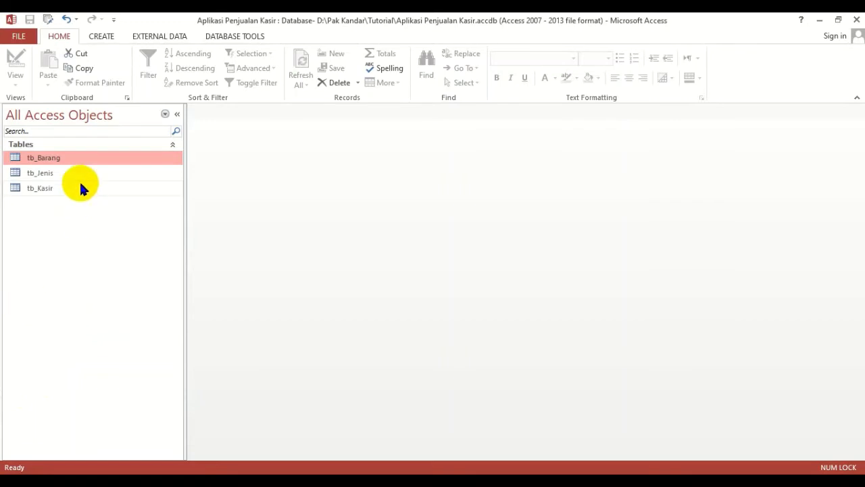
left_click(102, 37)
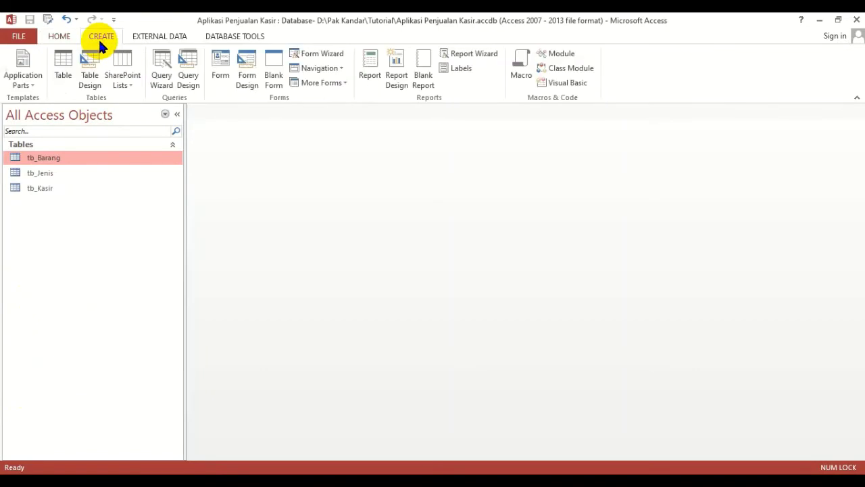
left_click(88, 80)
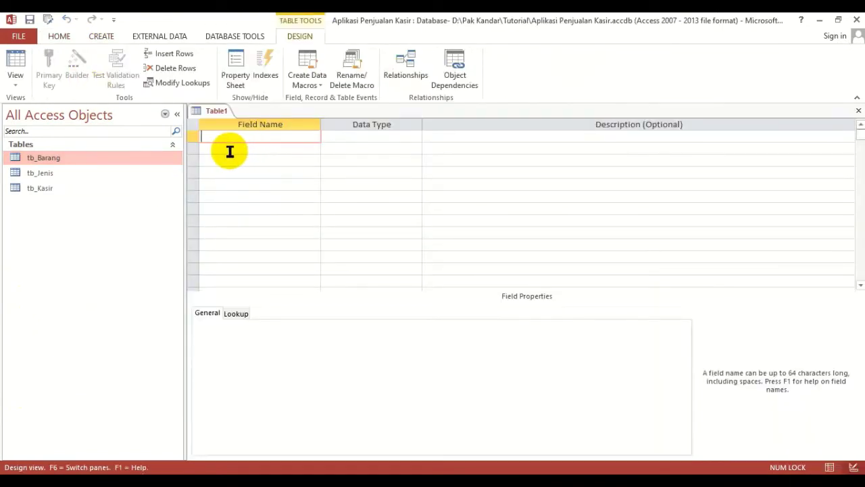
Step: Add a Short Text field named nota with field size 6 and caption Nota
type("nota")
key("Return")
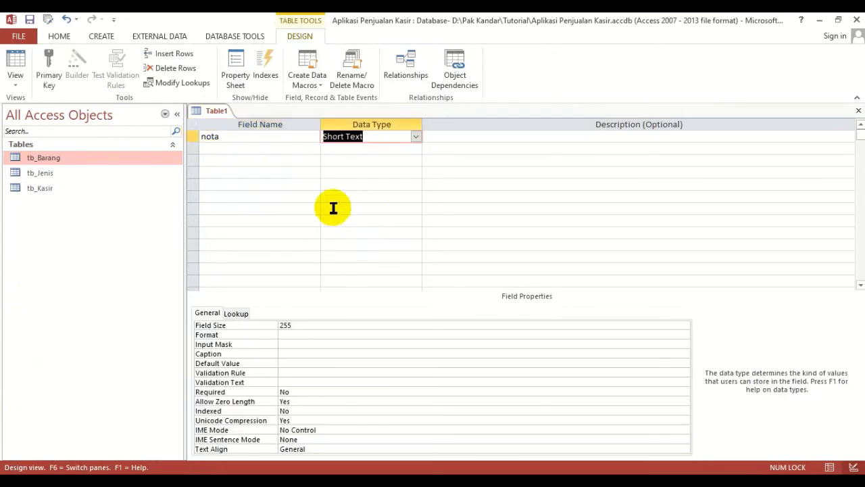
left_click(316, 325)
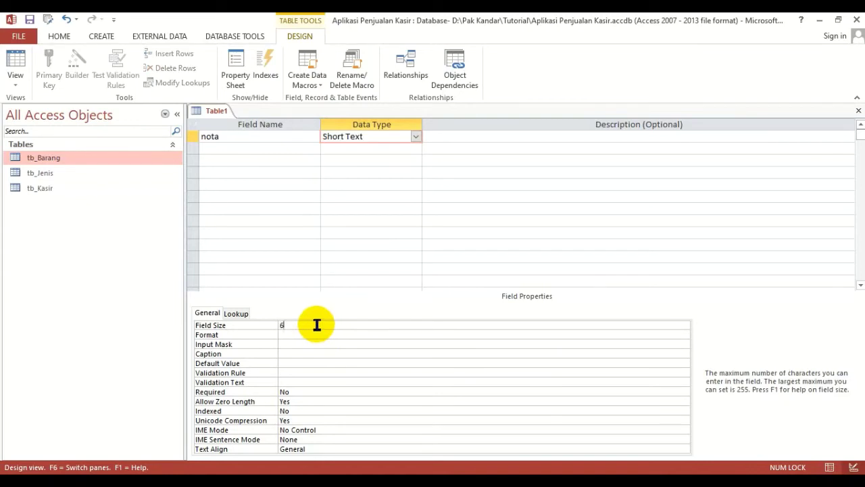
type("6")
key("Down")
key("Down")
key("Down")
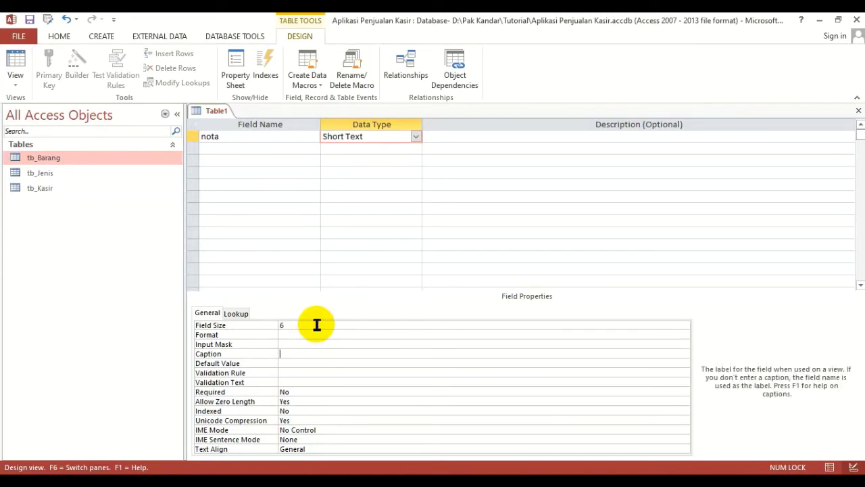
type("Nota")
Step: Add a second field named tanggal with the Date/Time data type
left_click(257, 149)
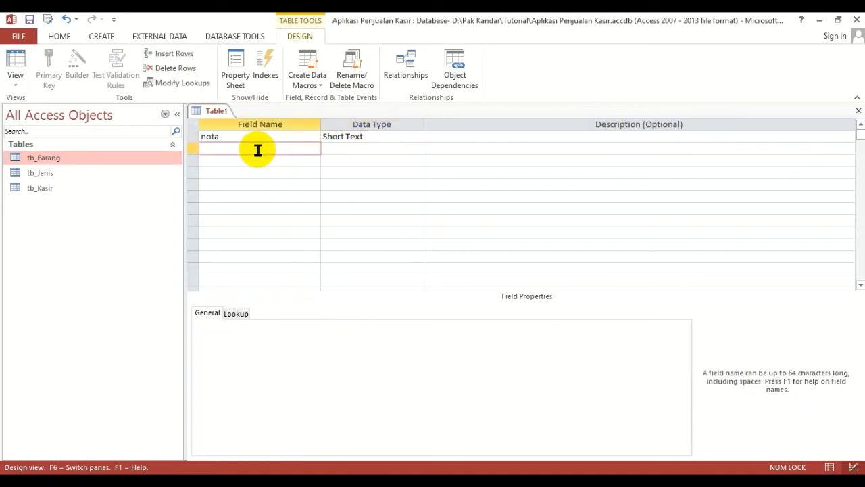
type("tanggal")
key("Tab")
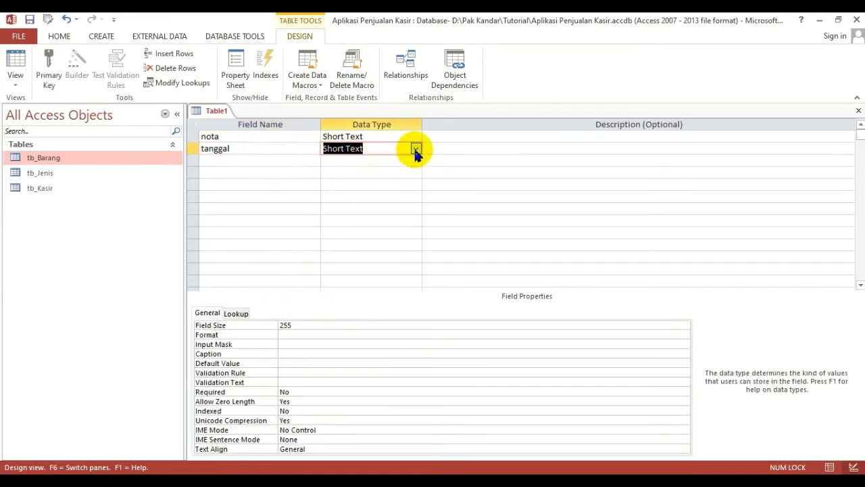
left_click(416, 148)
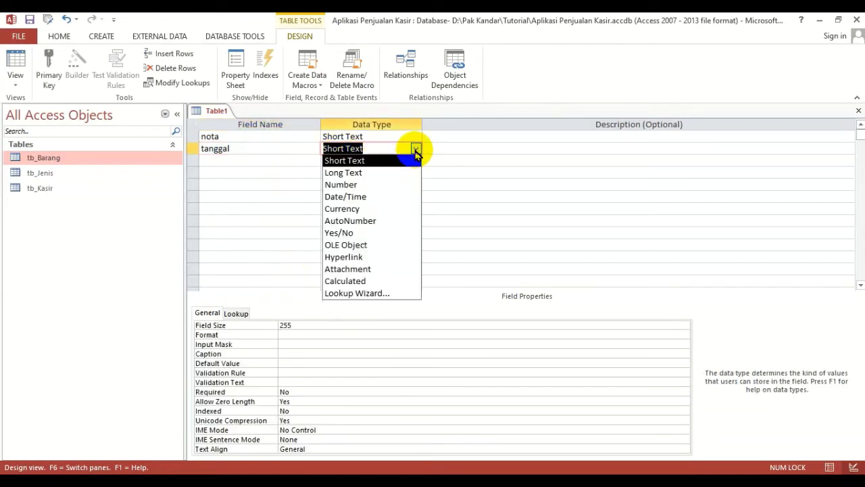
left_click(349, 197)
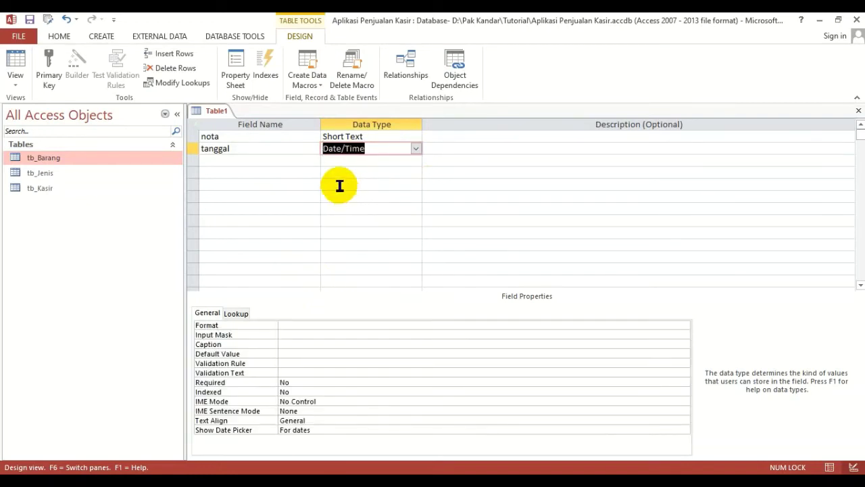
Step: Set the tanggal field's format to Short Date and its caption to Tgl. Penjualan
left_click(323, 326)
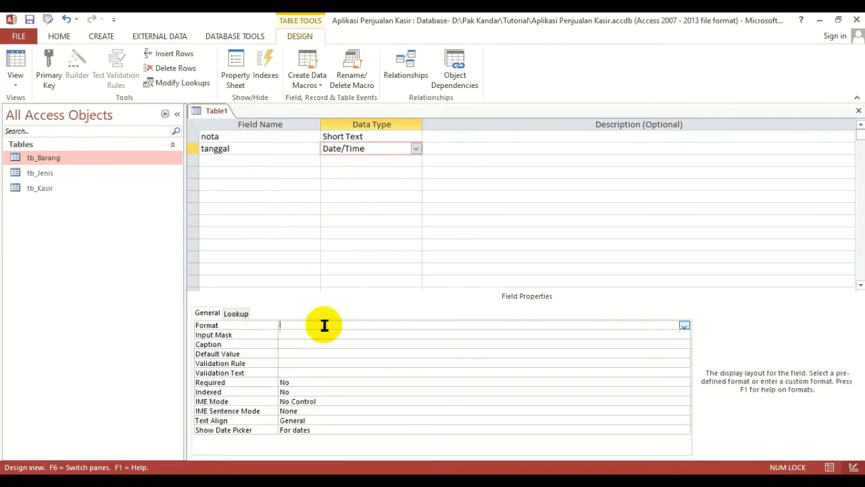
left_click(684, 326)
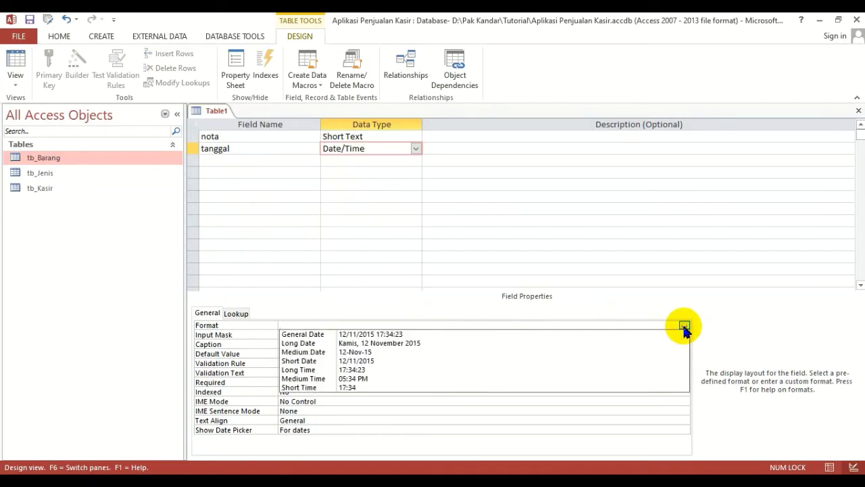
left_click(369, 362)
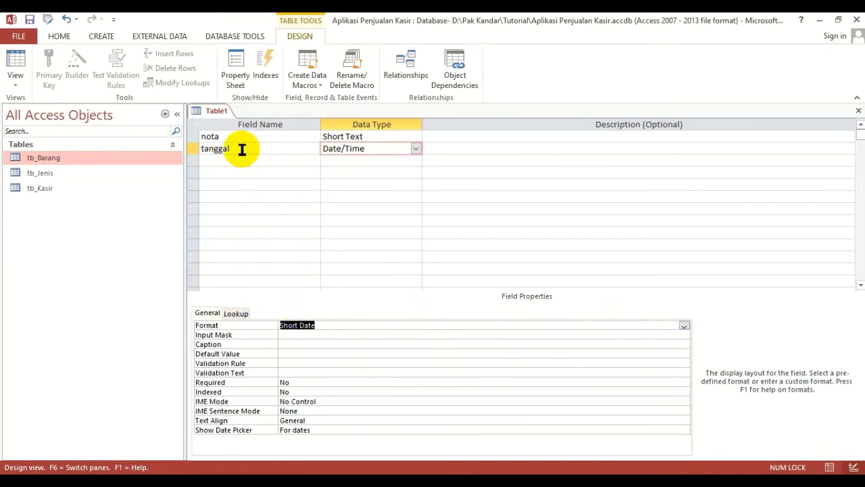
left_click_drag(242, 149, 194, 154)
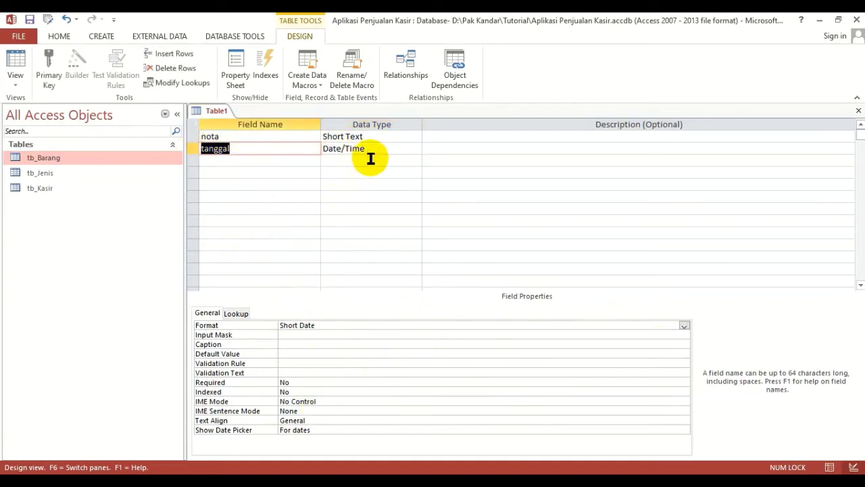
left_click(296, 344)
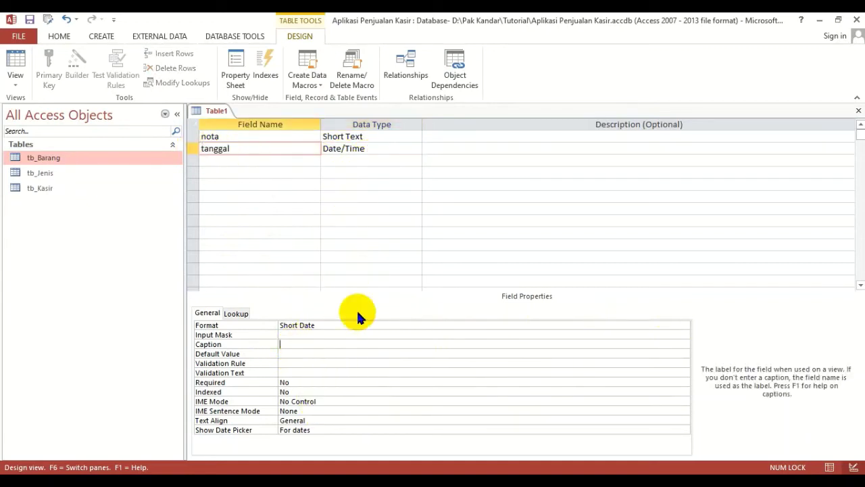
type("Tgl. Penjualan")
Step: Add a third field named jam with the Date/Time data type
left_click(264, 160)
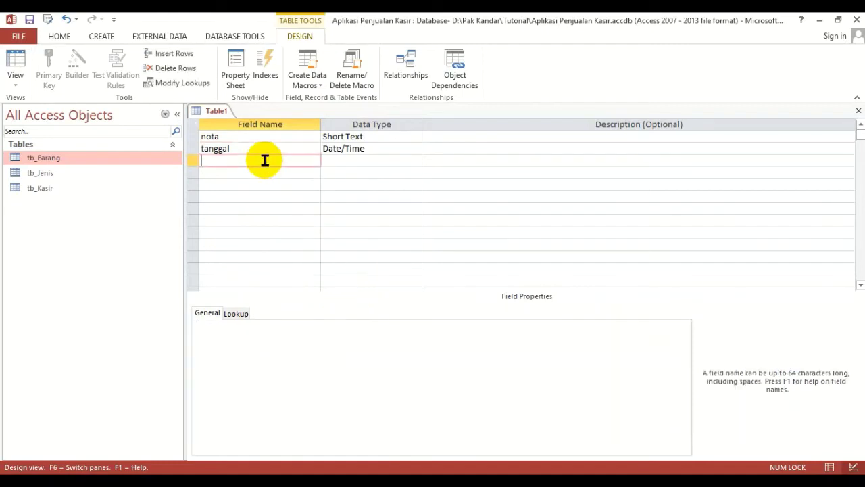
type("jam")
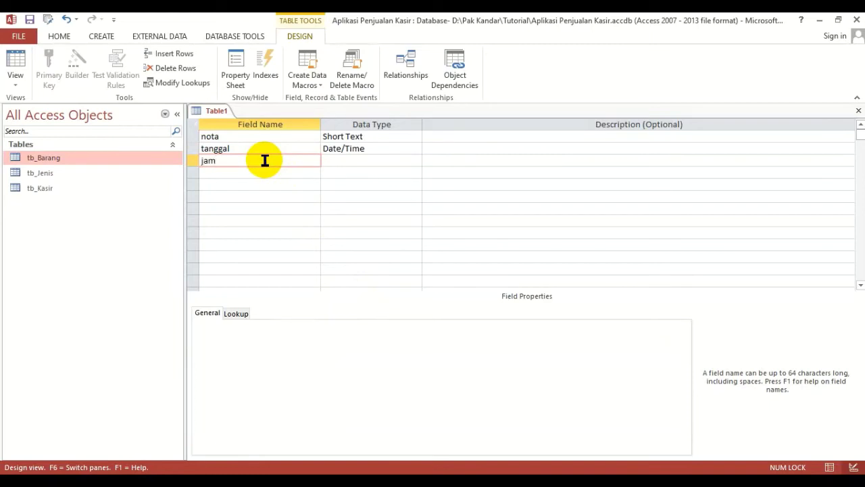
left_click(356, 151)
left_click(417, 160)
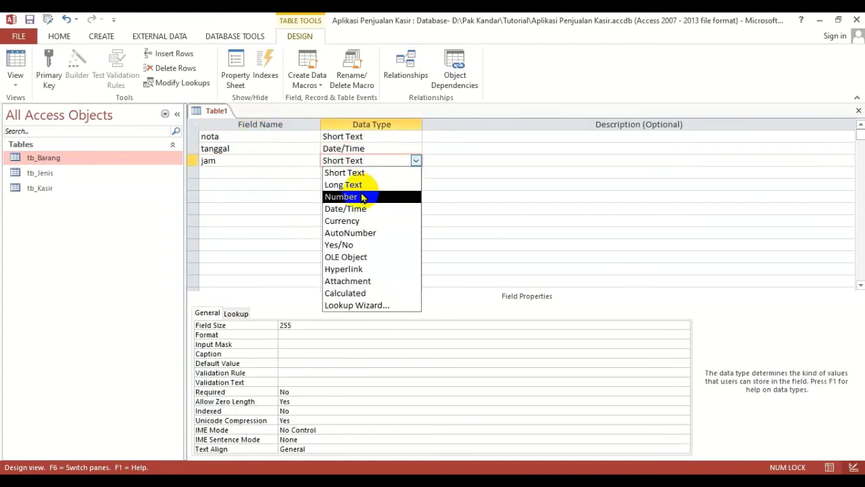
left_click(388, 207)
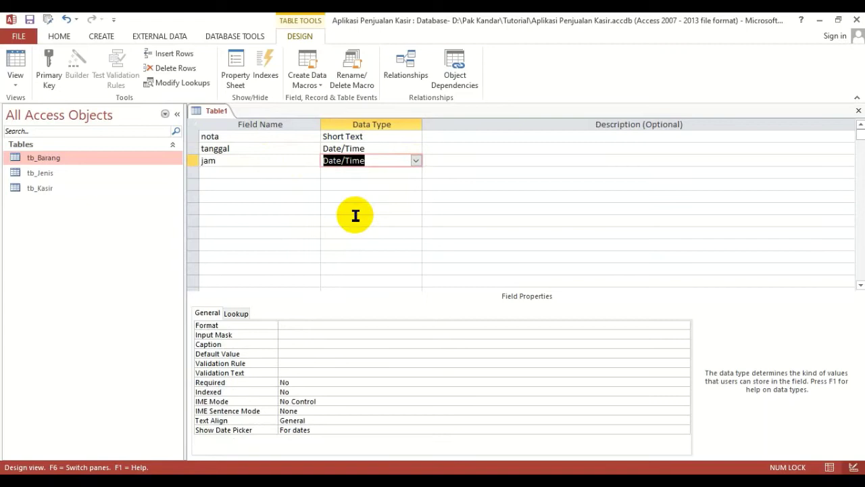
Step: Set the jam field's format to Long Time and its caption to Jam Penjualan
left_click(320, 325)
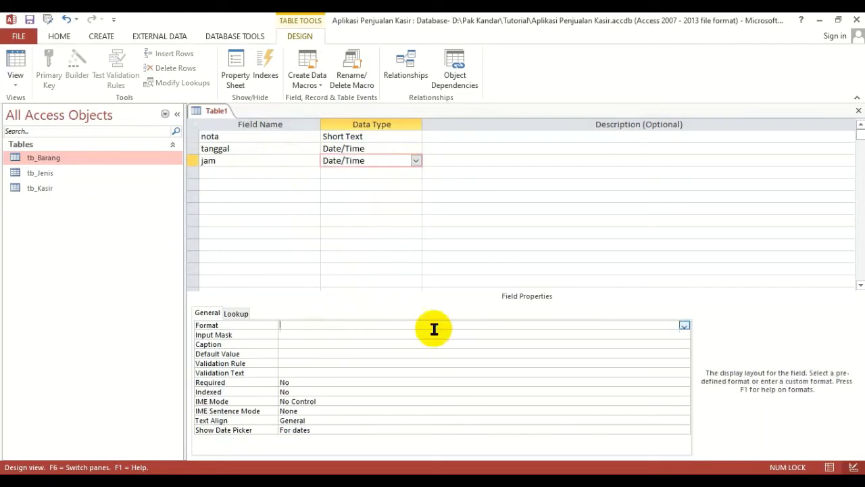
left_click(684, 326)
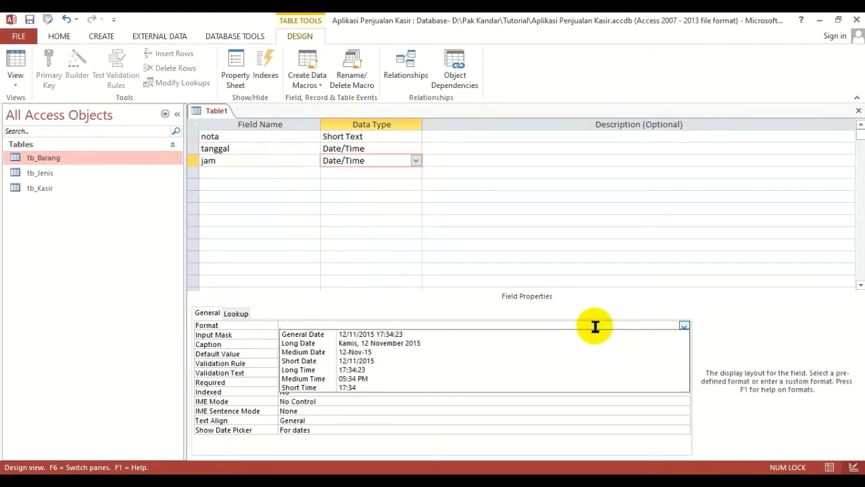
left_click(315, 374)
left_click(299, 343)
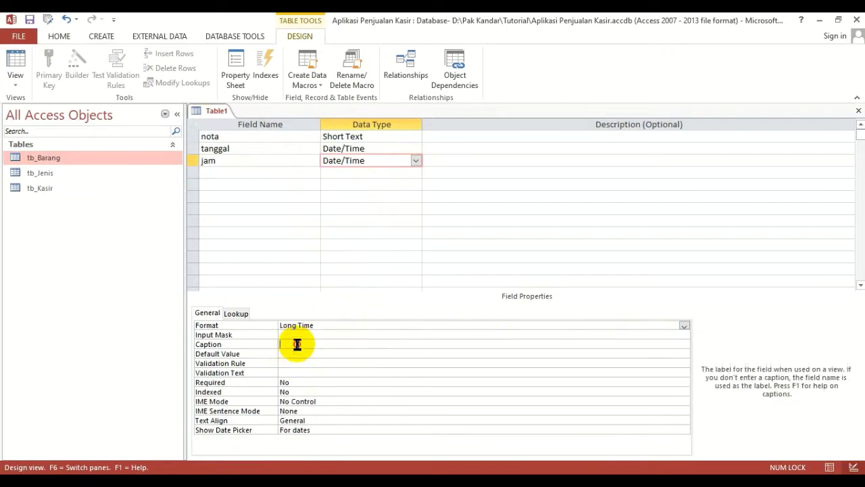
type("Jam")
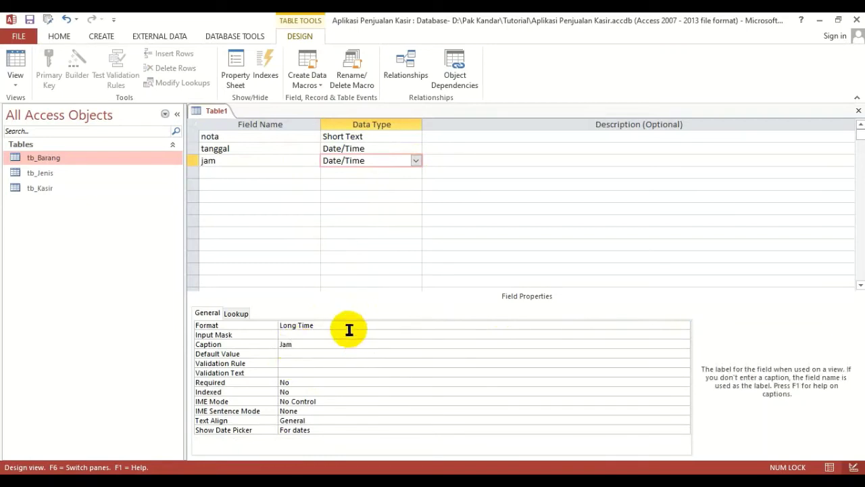
type(" Penjualan")
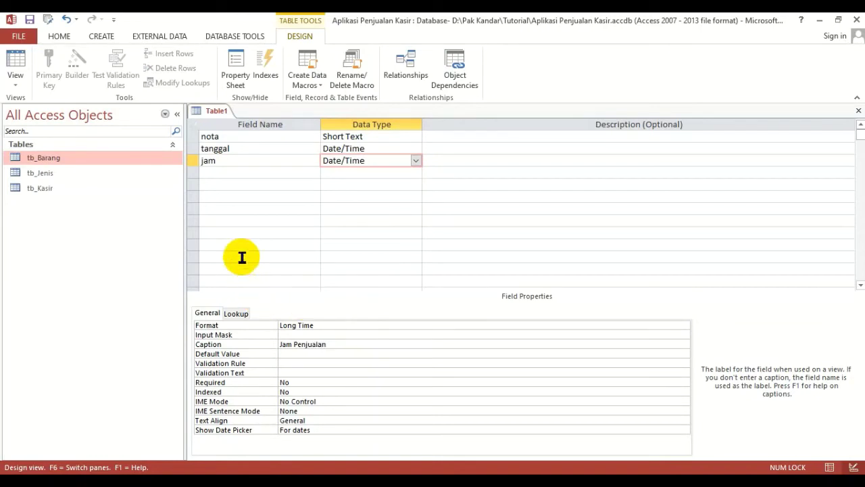
Step: Add a fourth field named kd_ksr and review the cashier codes in the tb_Kasir table
left_click(243, 171)
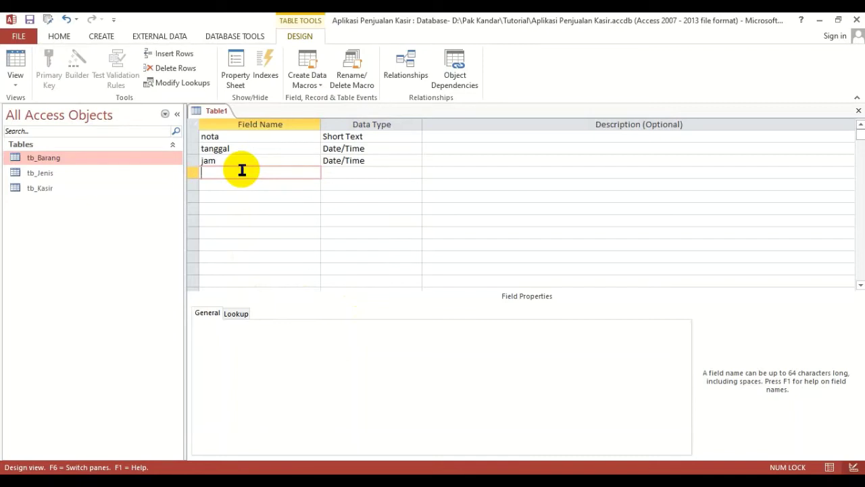
type("kd_ksr")
double_click(46, 188)
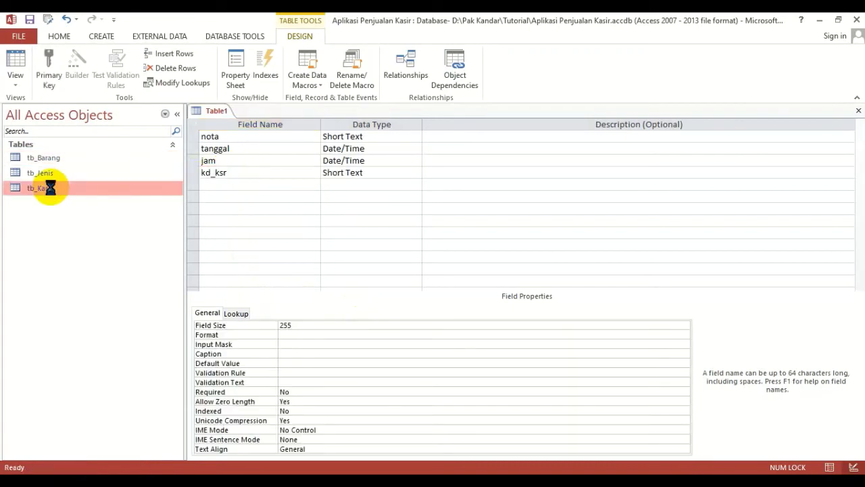
left_click(856, 112)
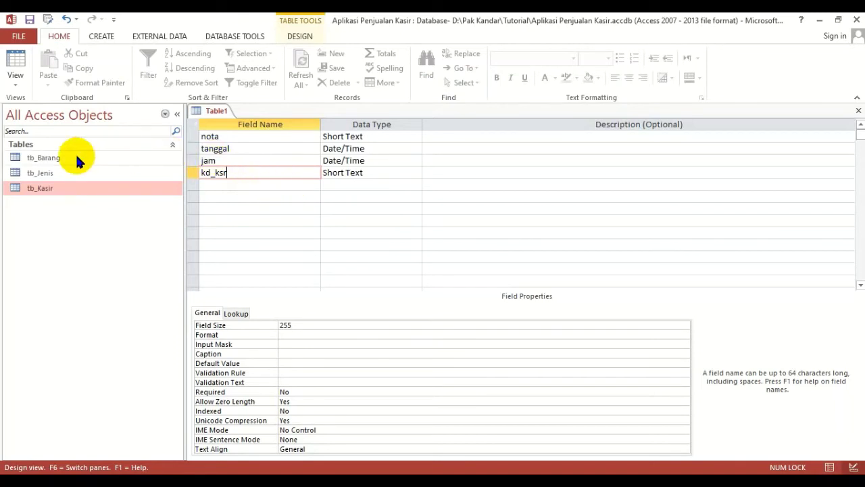
double_click(37, 189)
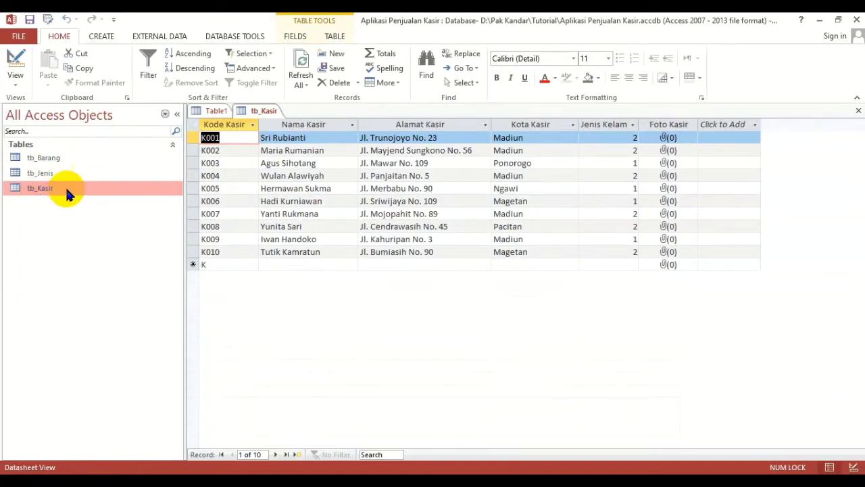
left_click(858, 110)
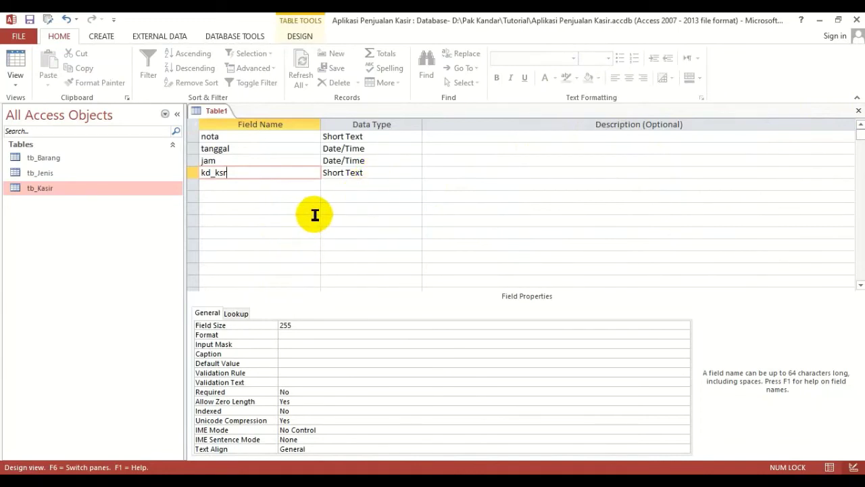
Step: Start a Lookup Wizard for the kd_ksr field that takes its values from the tb_Kasir table
left_click(390, 172)
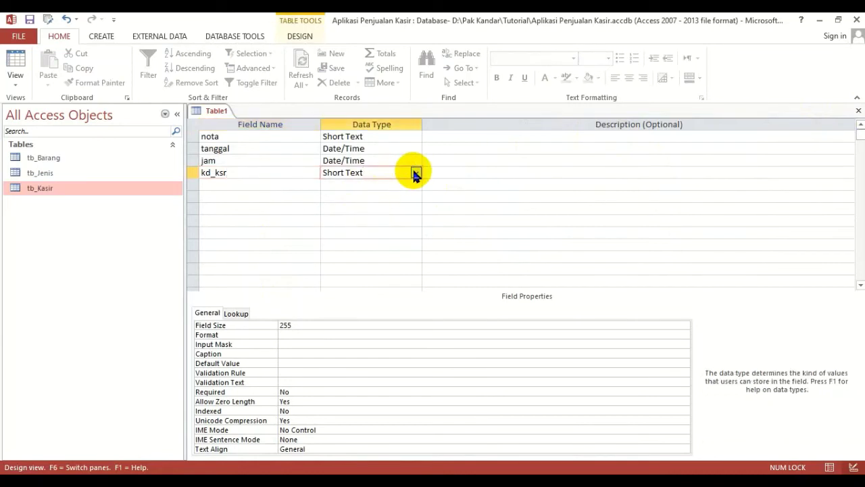
left_click(414, 173)
left_click(350, 316)
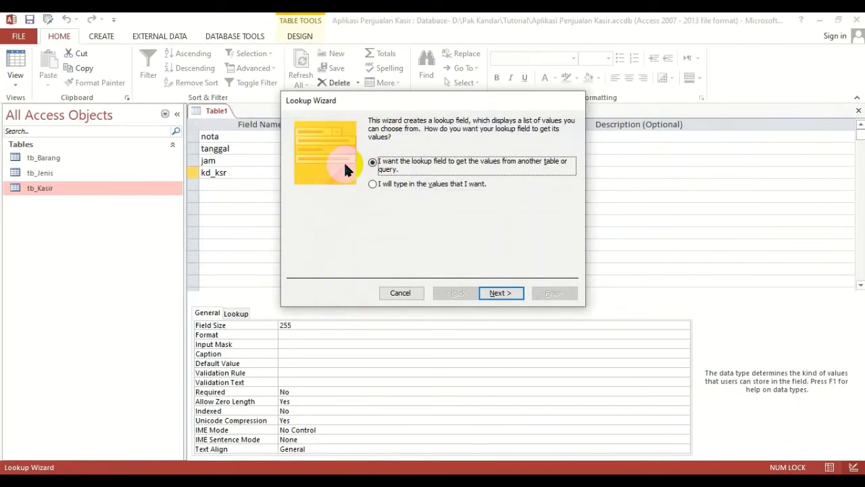
left_click(501, 293)
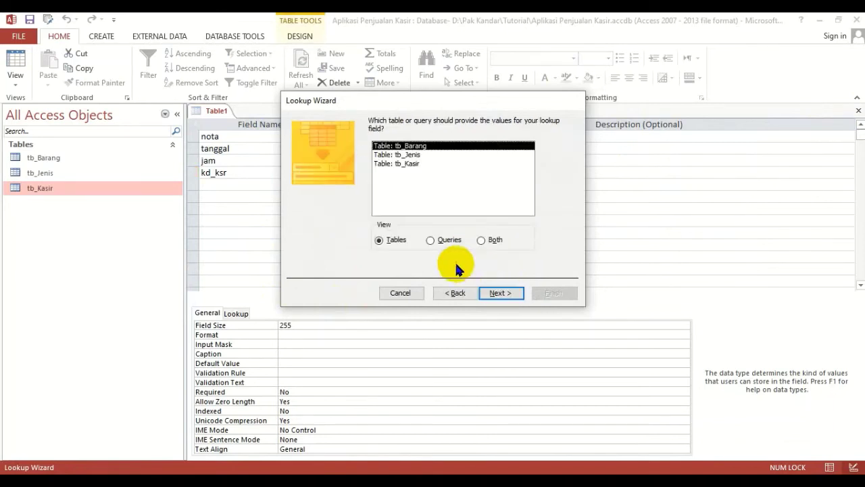
left_click(405, 163)
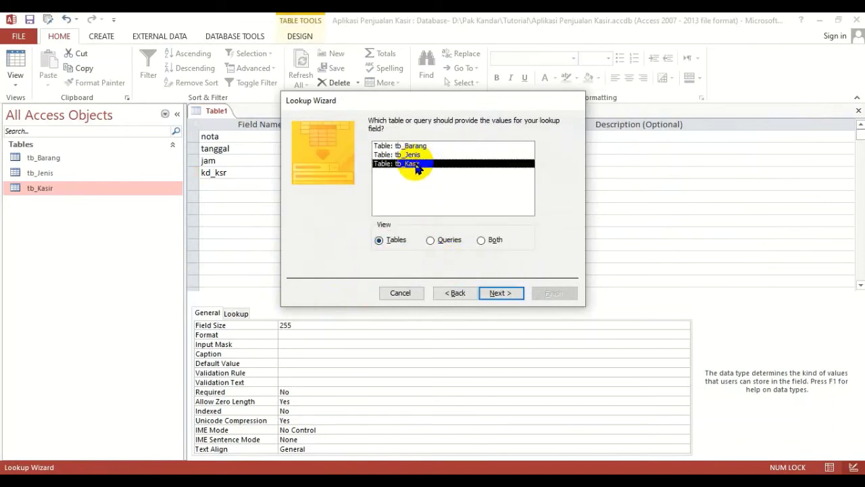
left_click(498, 293)
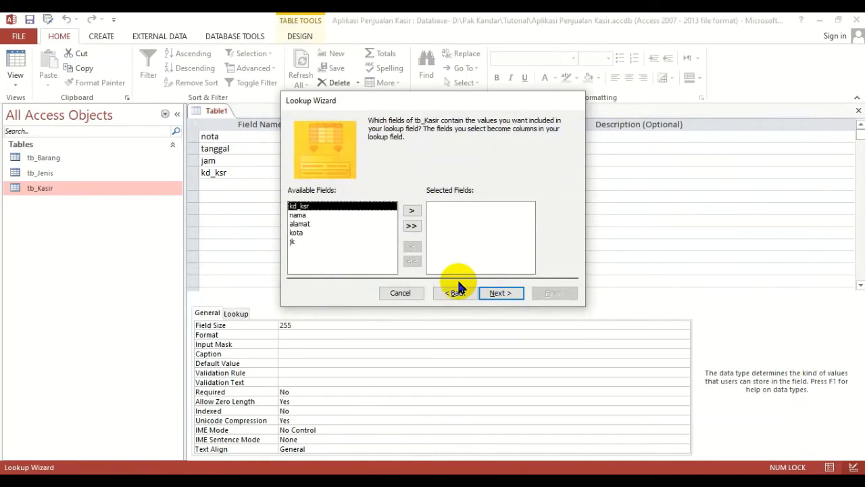
Step: Complete the lookup with kd_ksr as its only column and an ascending sort order
left_click(411, 211)
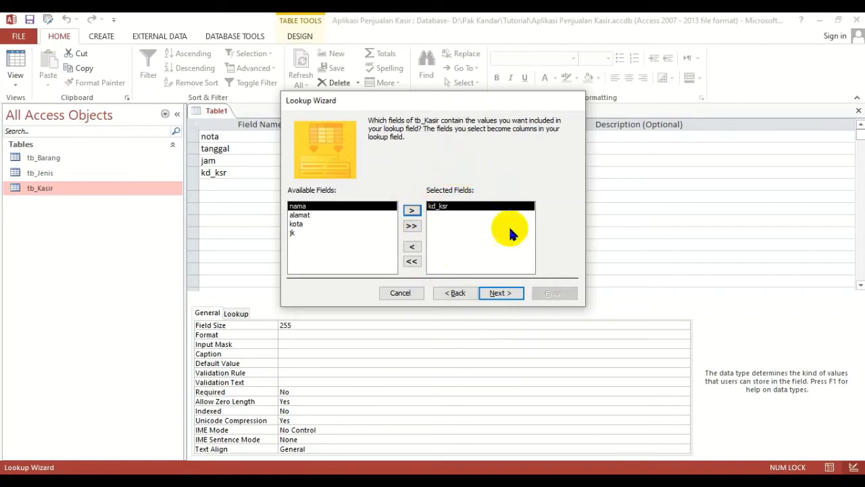
left_click(509, 294)
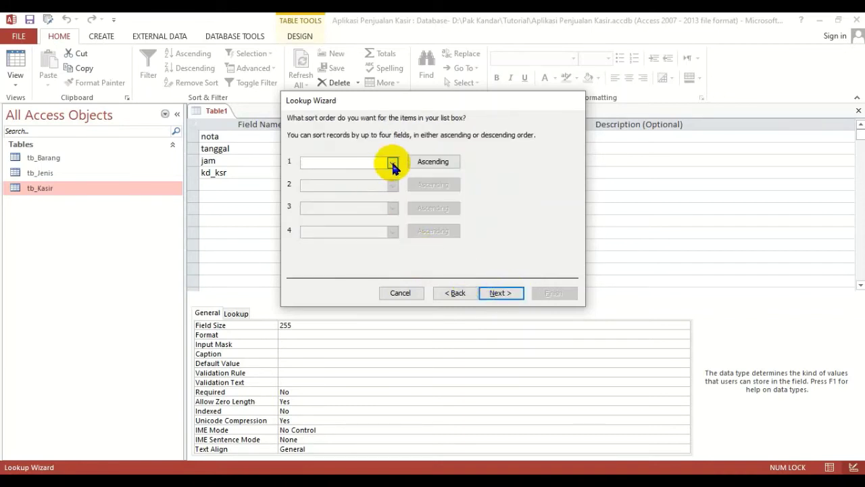
left_click(393, 164)
left_click(348, 186)
left_click(501, 294)
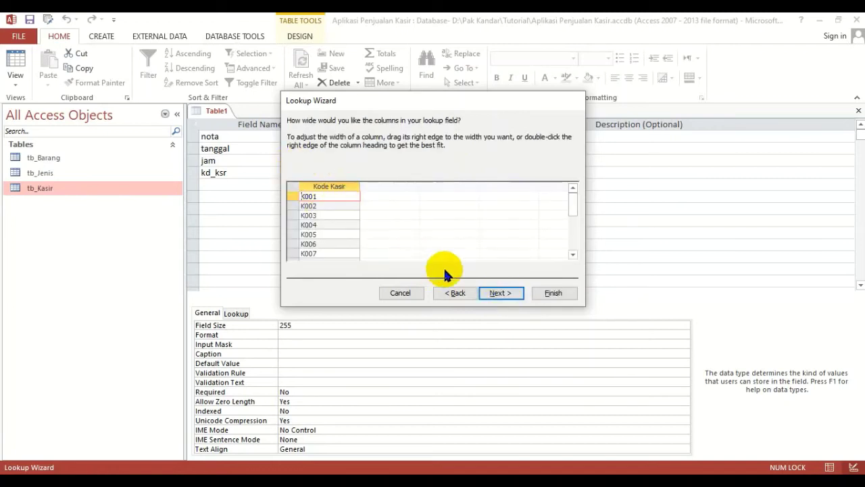
left_click(505, 293)
left_click(553, 292)
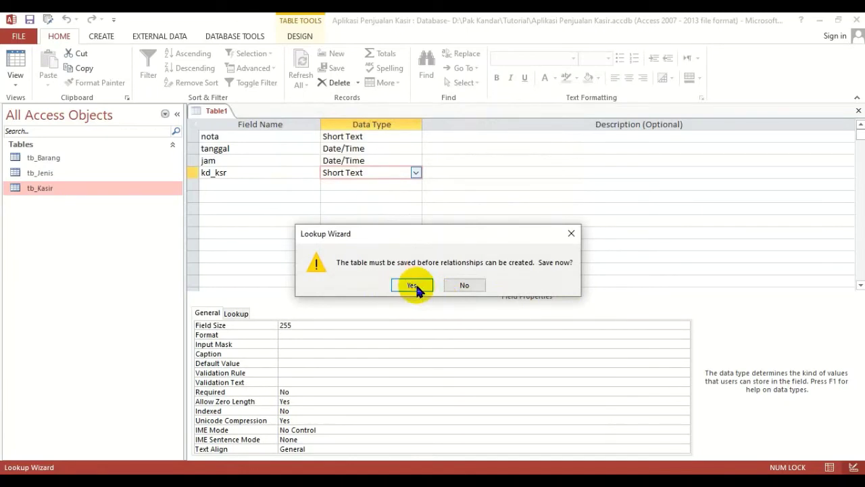
Step: Save the table as tb_Penjualan without letting Access create a primary key
left_click(413, 285)
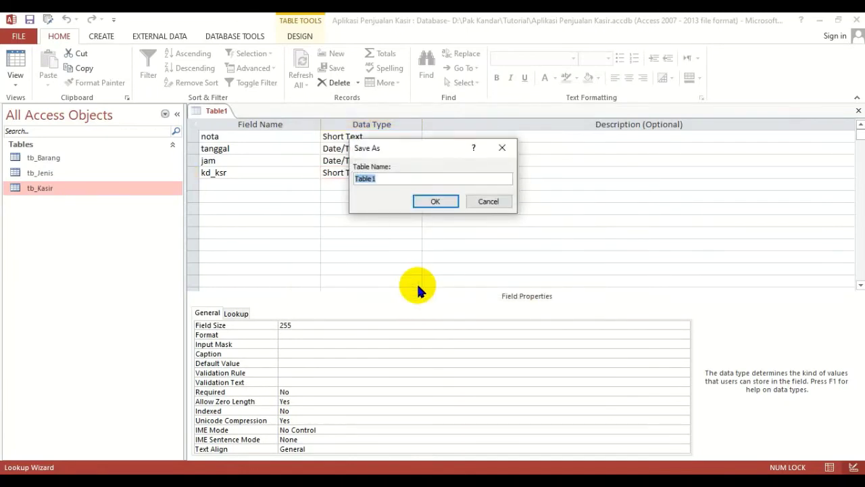
type("rt")
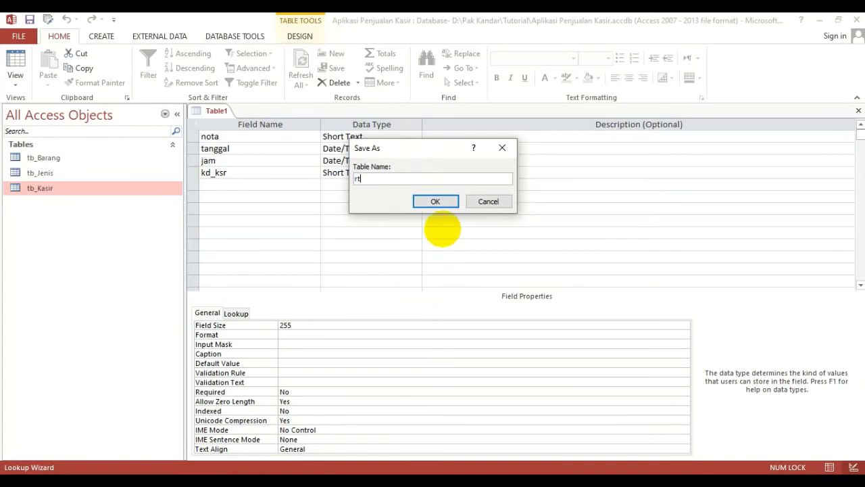
key("BackSpace")
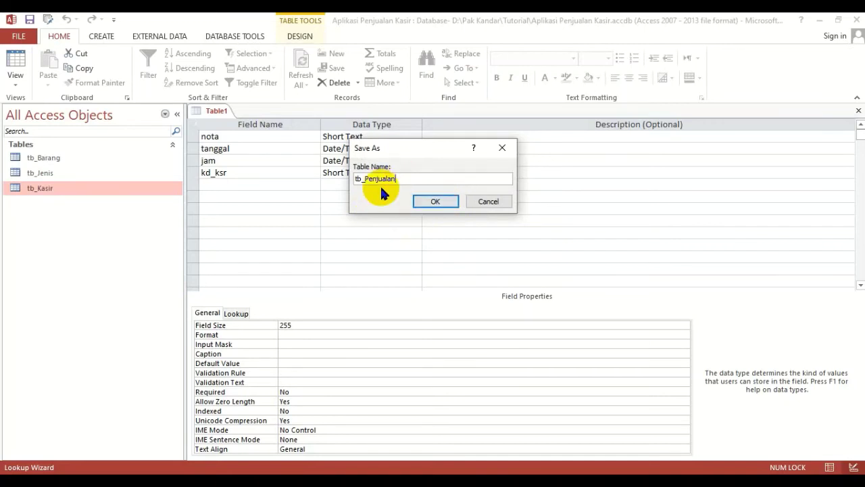
left_click(434, 200)
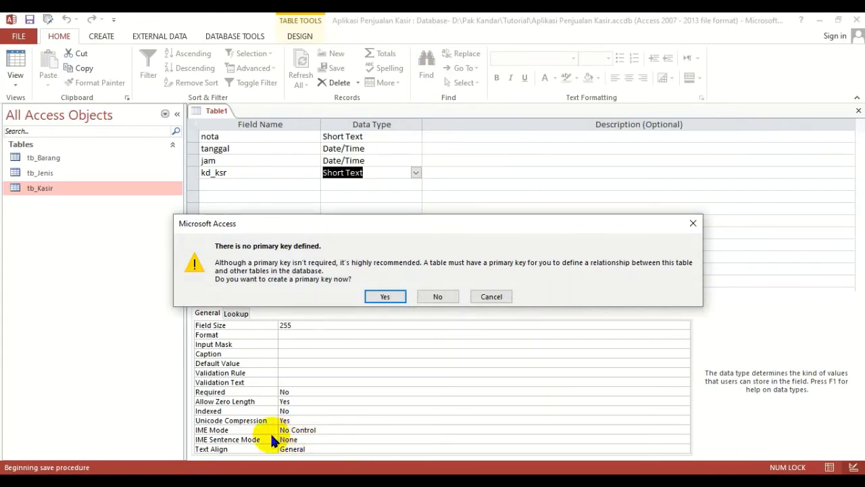
left_click(437, 297)
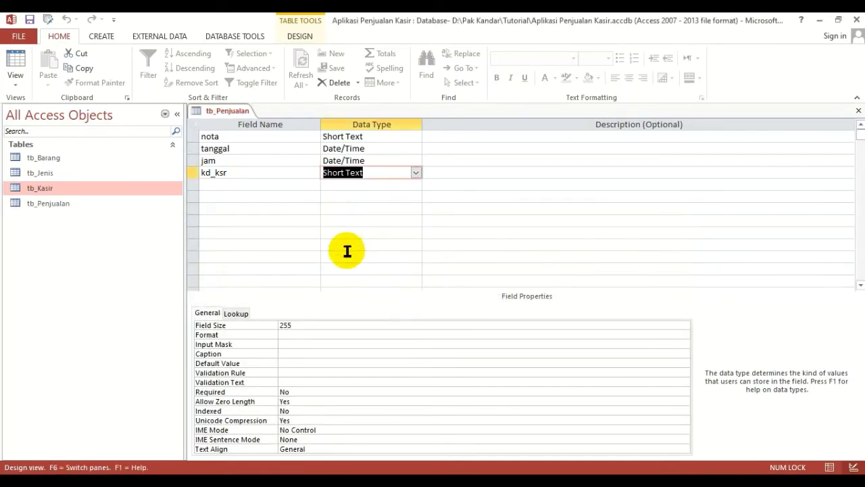
Step: Set the kd_ksr field's caption to Kode Kasir
left_click(291, 354)
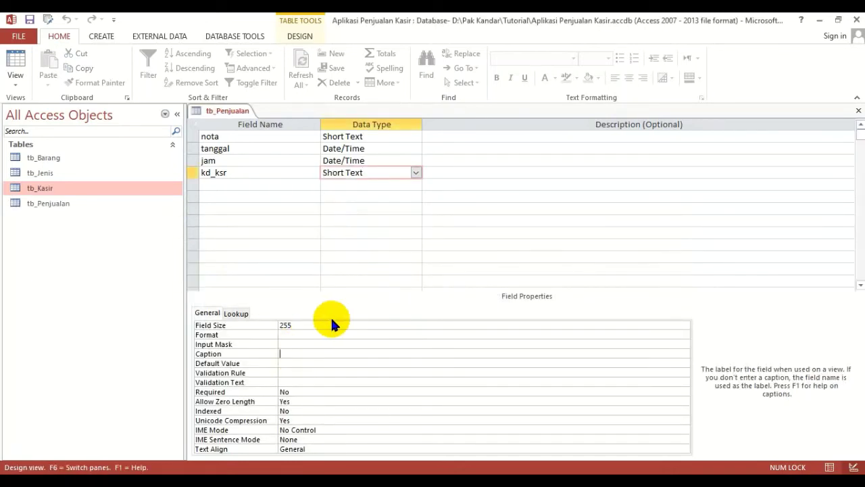
type("Kode Kasir")
left_click(255, 164)
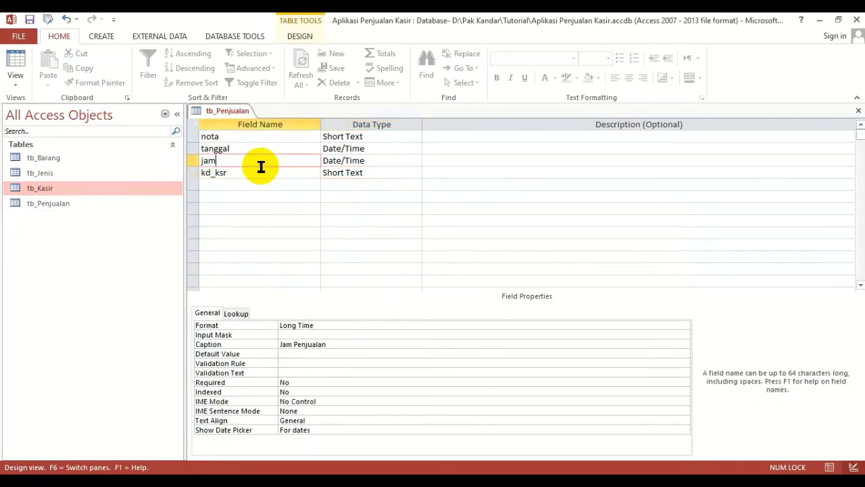
Step: Make the nota field the primary key of tb_Penjualan
left_click(248, 137)
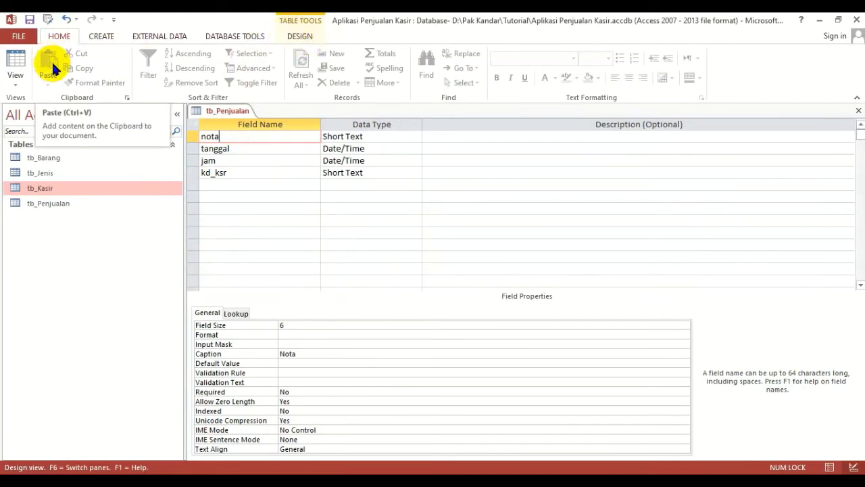
left_click(304, 37)
left_click(247, 172)
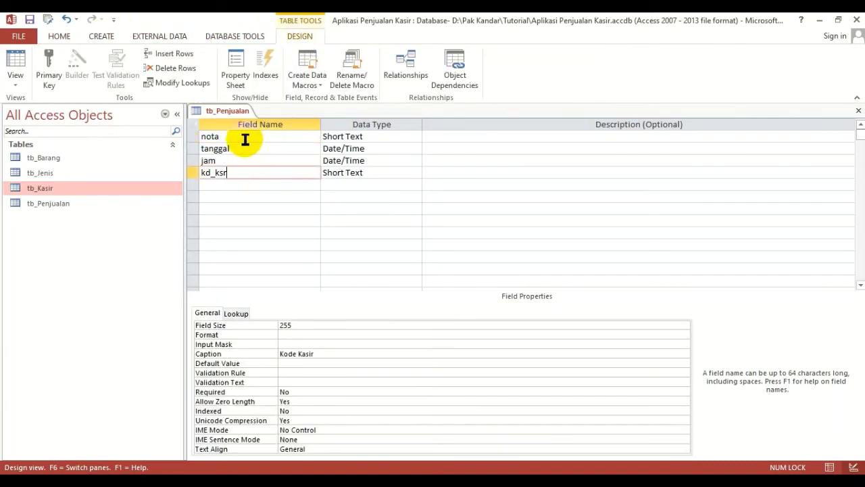
left_click(245, 140)
left_click(48, 67)
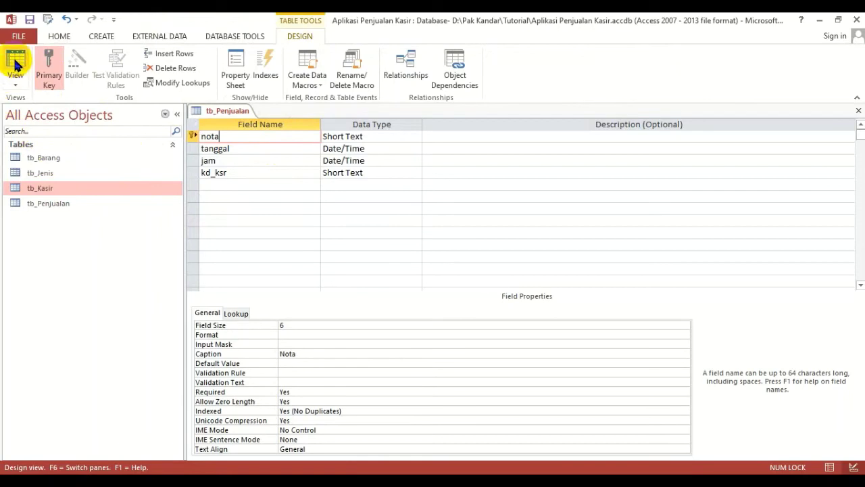
Step: Save the design changes and switch tb_Penjualan to Datasheet View
left_click(17, 79)
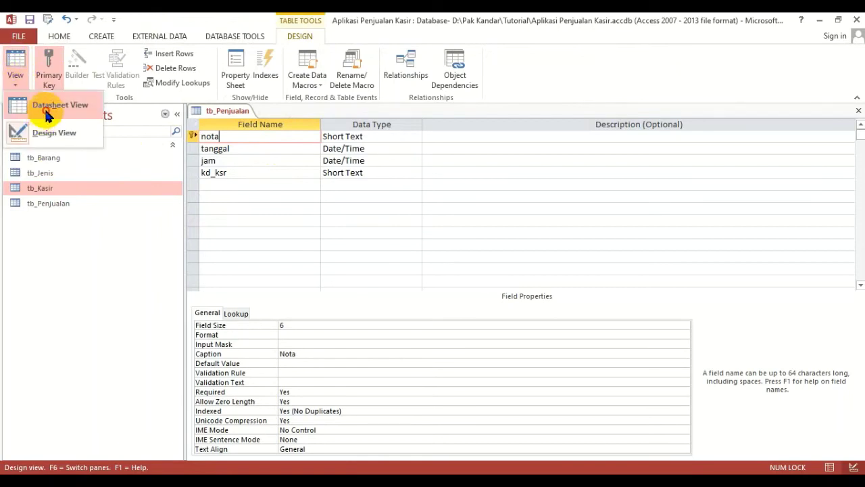
left_click(45, 107)
left_click(405, 287)
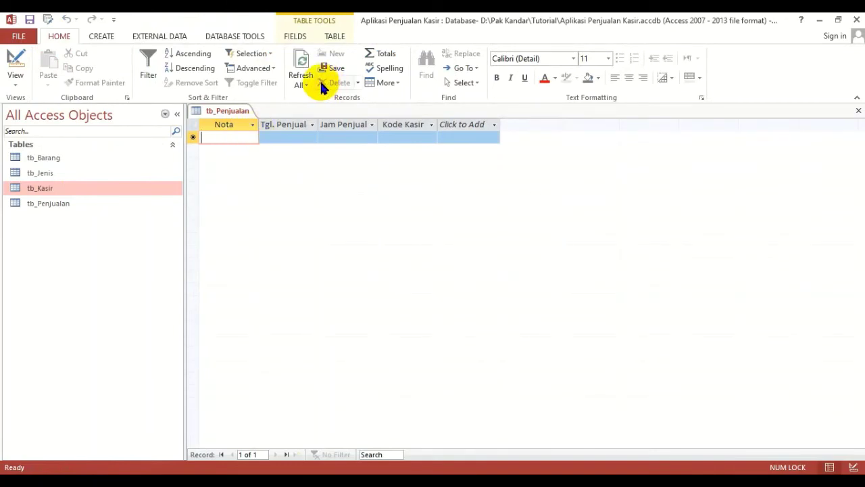
Step: Enter sales record J00001 dated 19/05/2005 at 12:00 with cashier code K001, widening the Tgl. Penjualan column to fit its heading
type("J0")
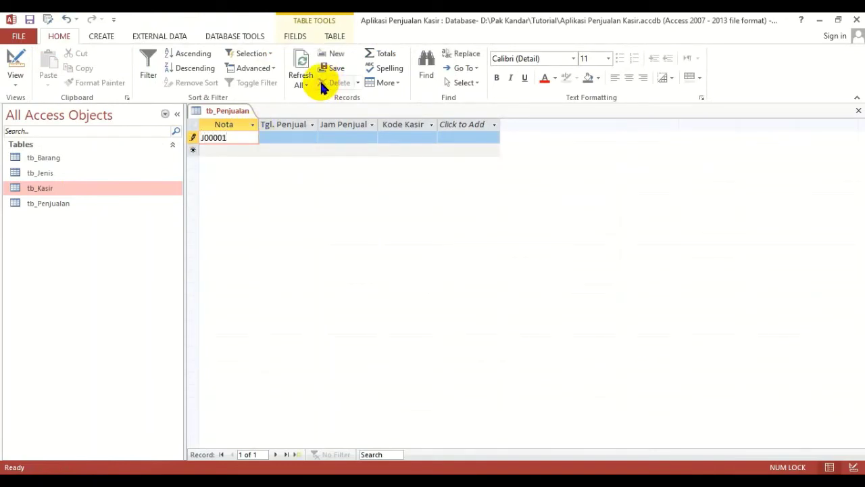
type("0001")
left_click(289, 139)
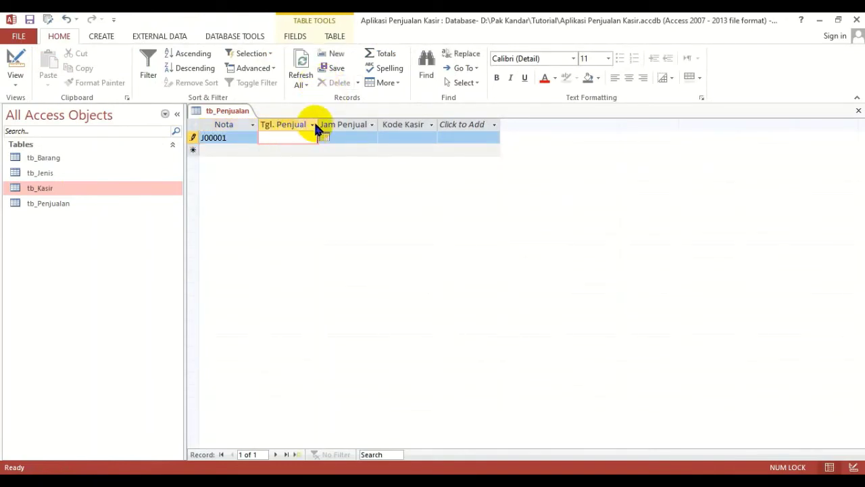
left_click_drag(315, 127, 330, 125)
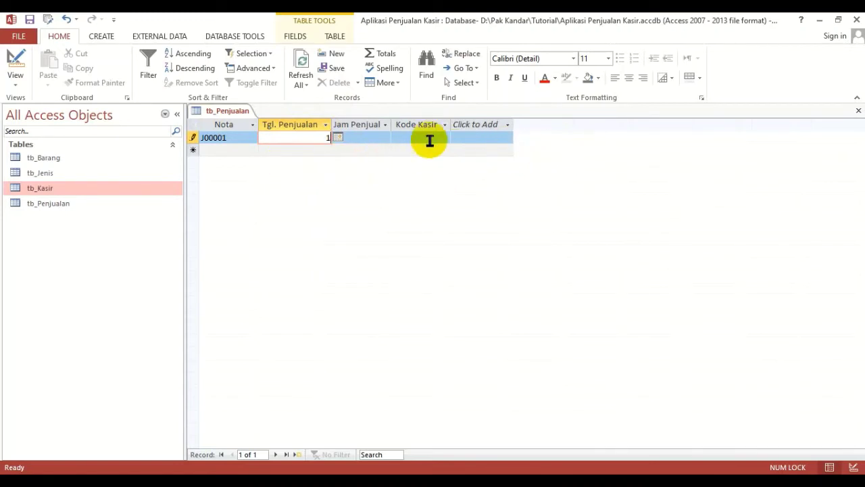
type("/5/2005")
left_click(366, 136)
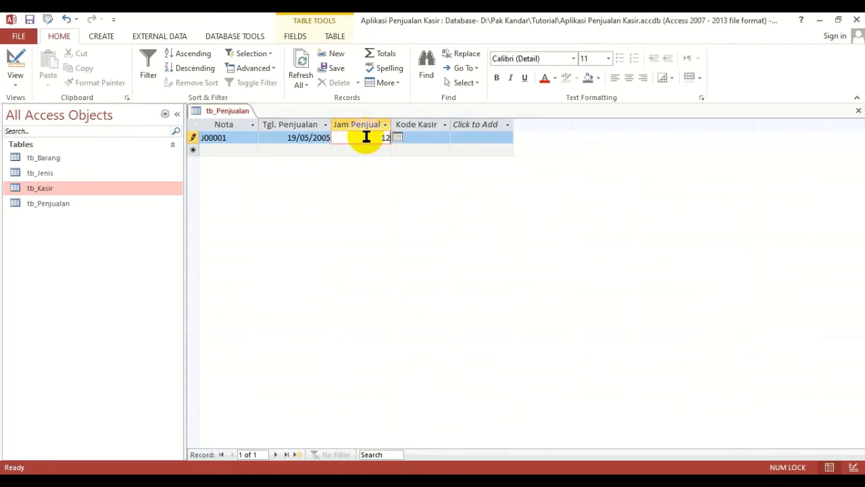
type("12:00")
left_click(415, 135)
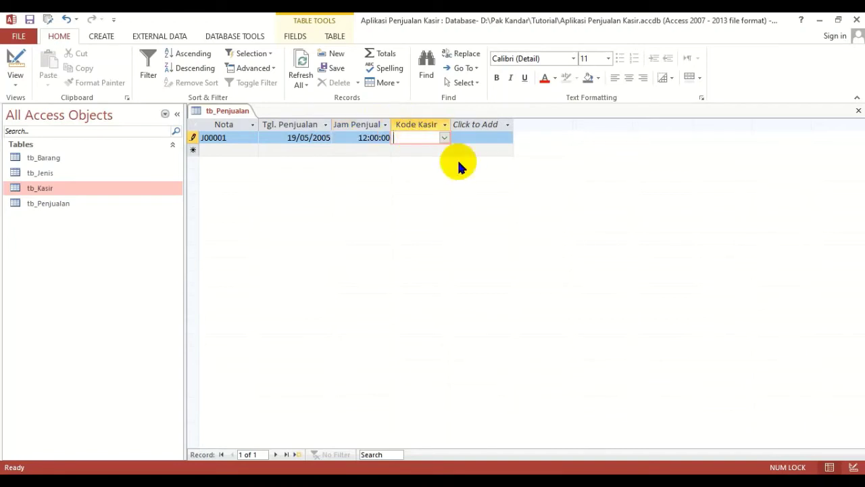
left_click(444, 137)
left_click(415, 149)
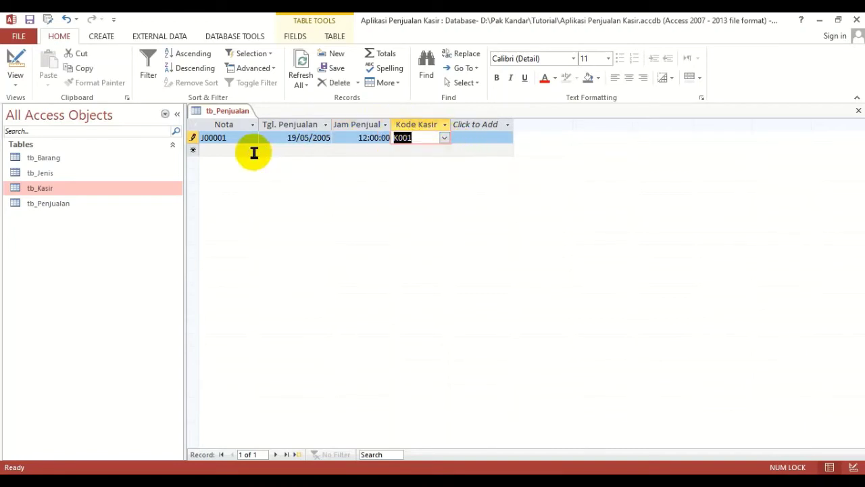
Step: Add sales record J00002 dated 19/05/2005 at 13:30 with cashier code K001
left_click(247, 150)
type("J0000")
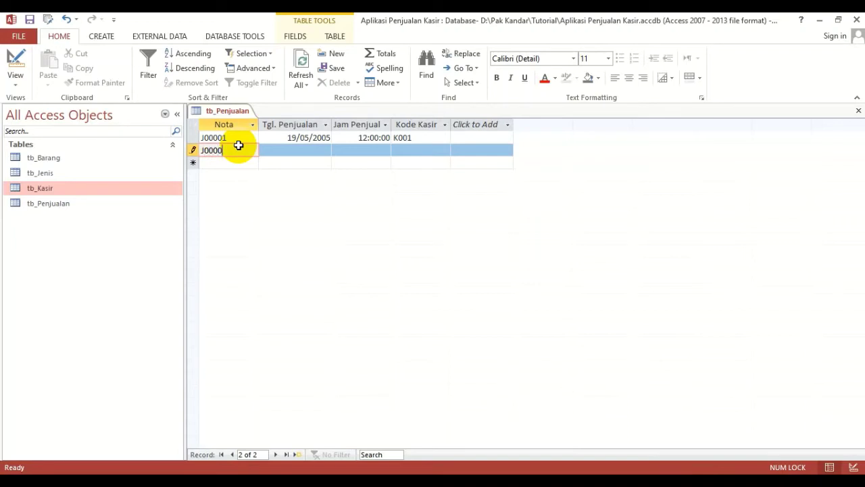
type("2")
key("Tab")
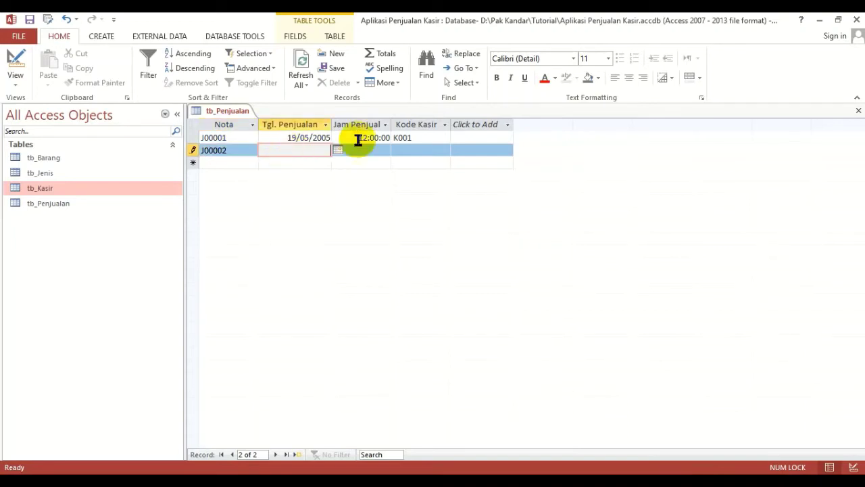
type("19/5/2005")
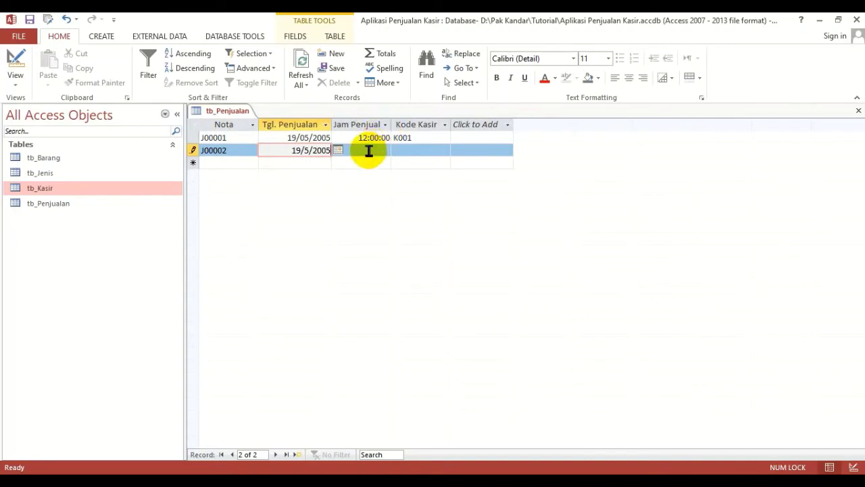
key("Tab")
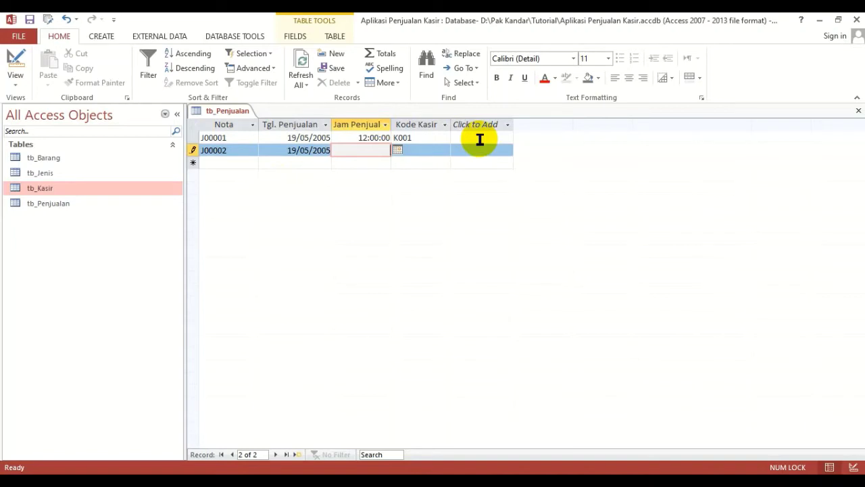
type("13:30")
key("Tab")
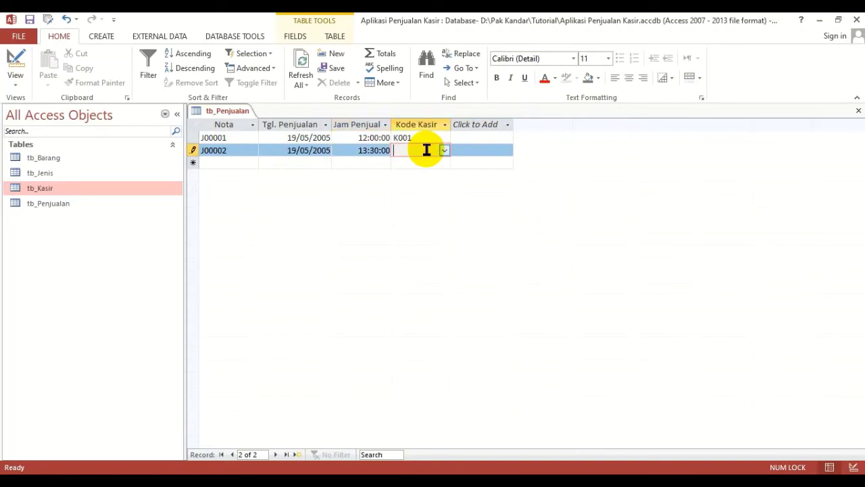
left_click(444, 152)
left_click(408, 163)
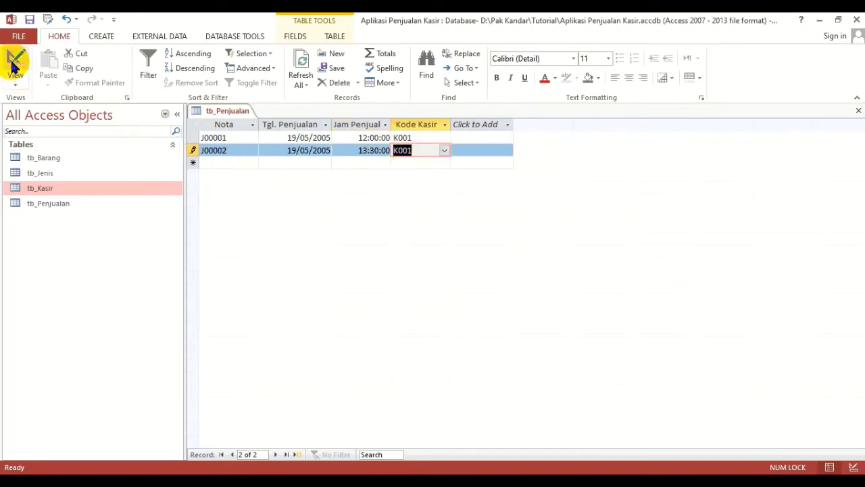
Step: Set the nota field's default value to J in Design View, then save and return to Datasheet View
left_click(15, 85)
left_click(34, 135)
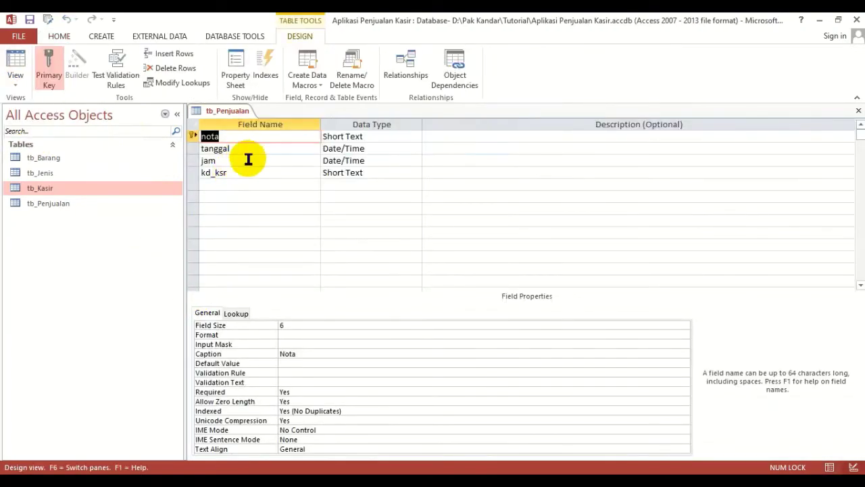
left_click(288, 363)
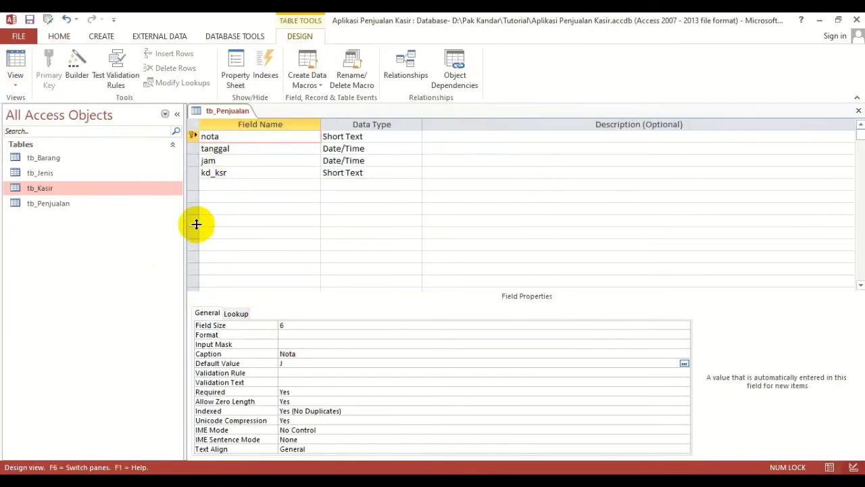
left_click(21, 78)
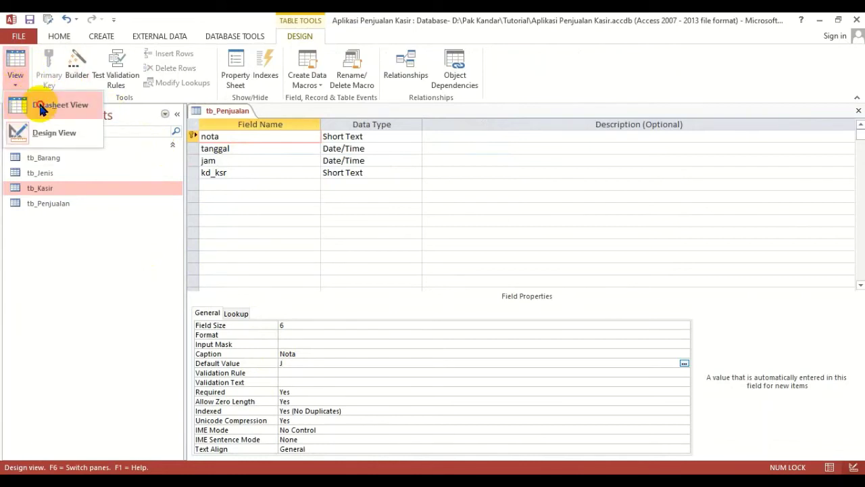
left_click(23, 105)
left_click(411, 288)
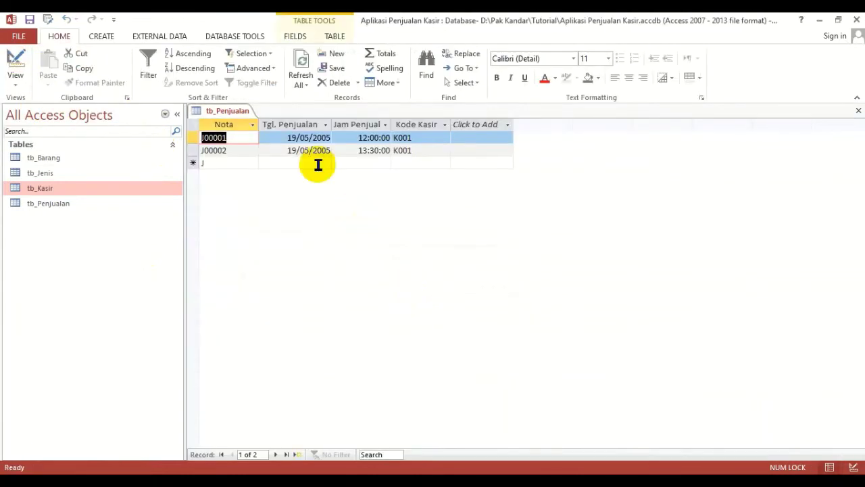
Step: Add sales record J00003 dated 19/05/2005 at 15:15 with cashier code K001
left_click(233, 162)
type("00003")
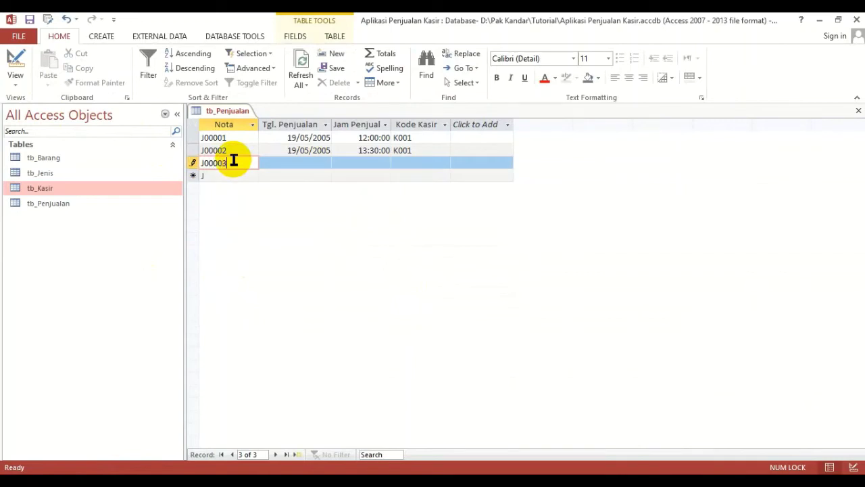
key("Tab")
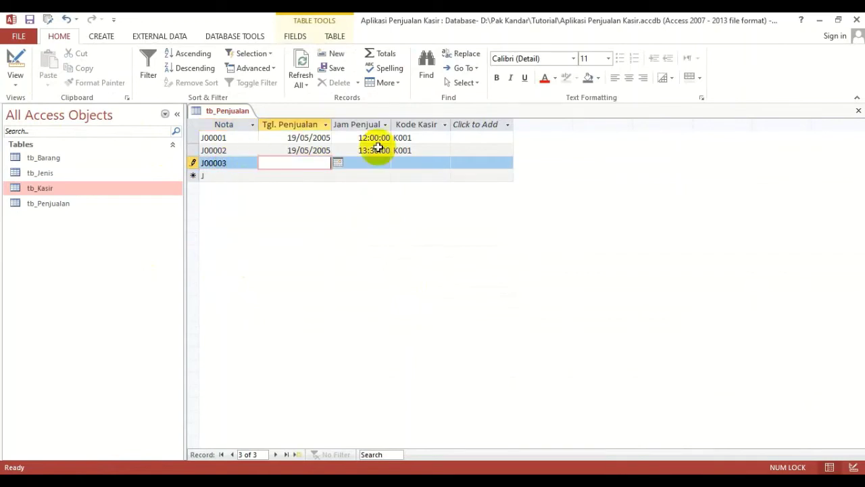
type("19/5/2005")
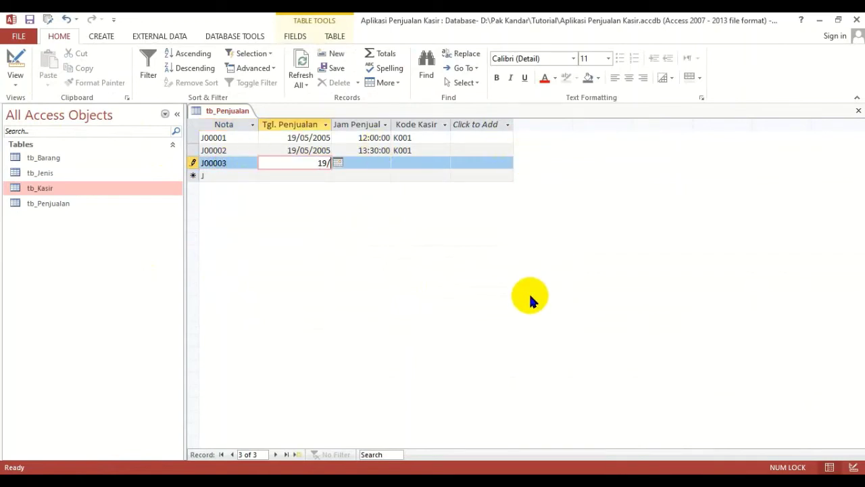
left_click(367, 163)
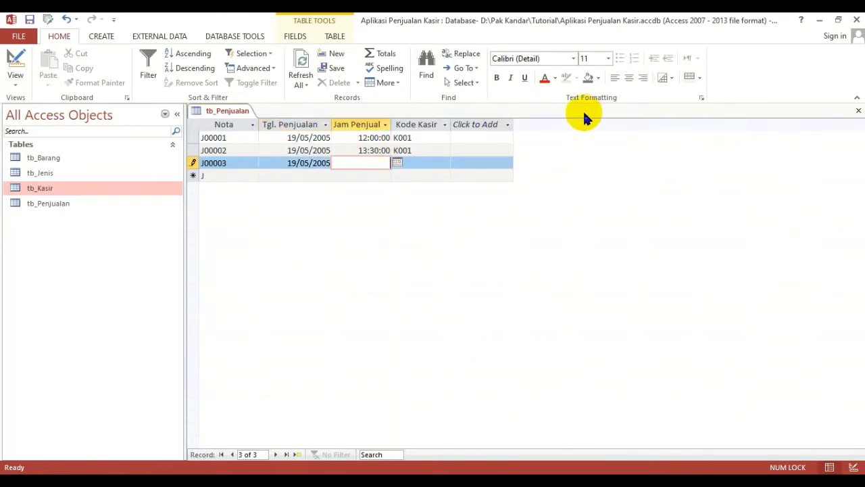
type("5:15")
left_click(422, 163)
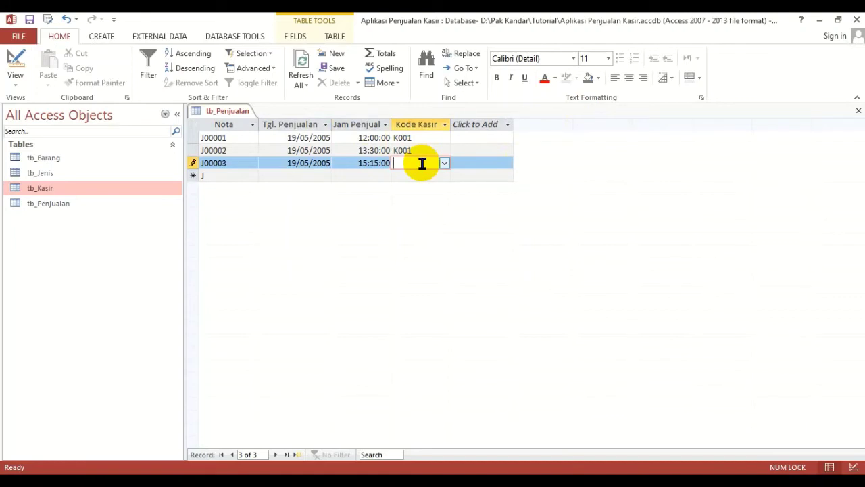
left_click(445, 164)
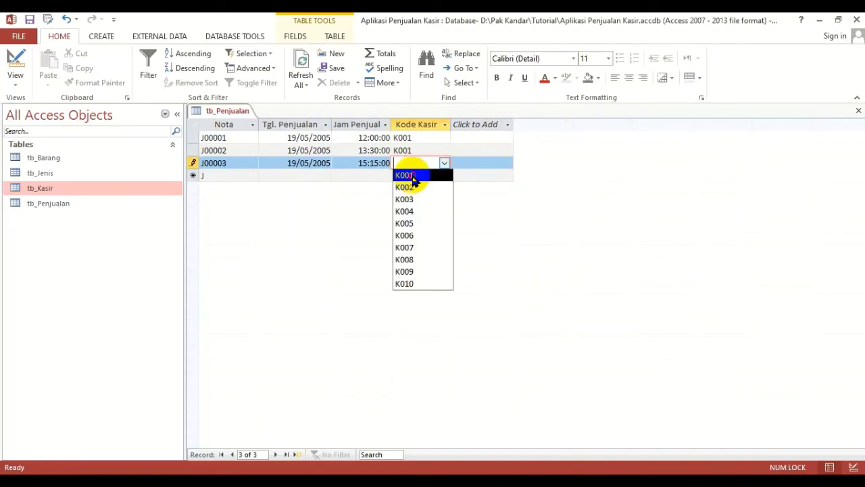
left_click(413, 176)
Step: Add sales record J00004 dated 19/05/2005 at 18:00 with cashier code K003
left_click(225, 175)
type("00004")
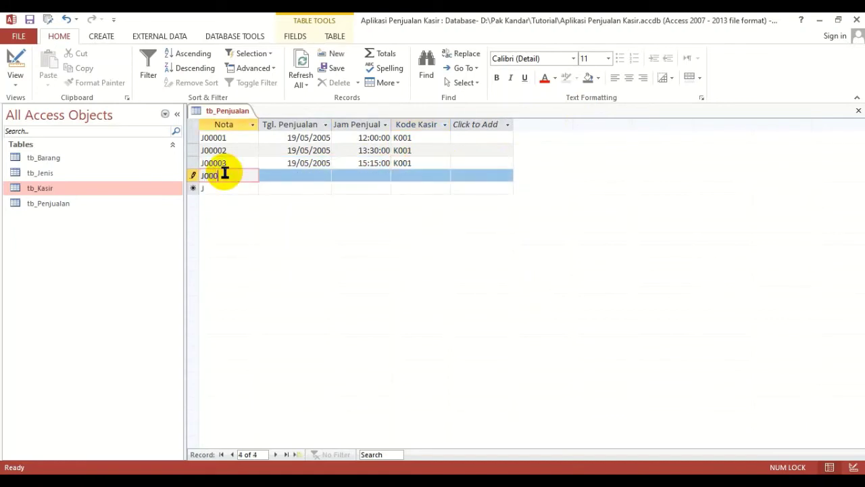
key("Tab")
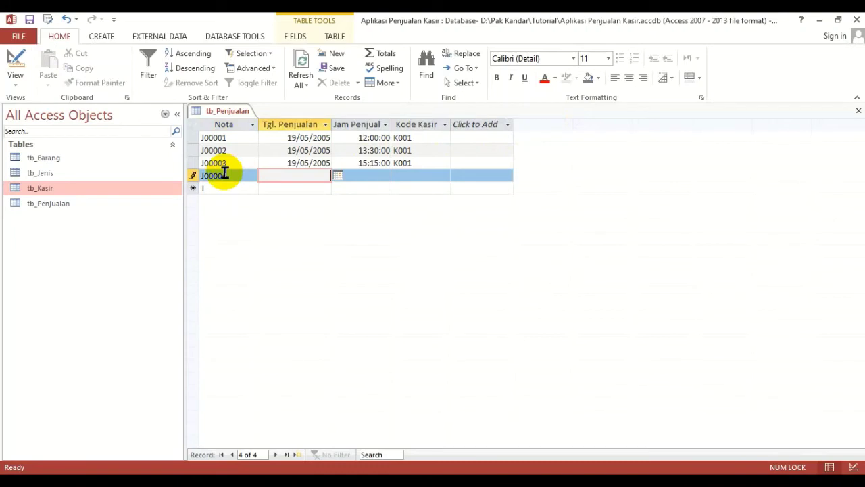
type("19/05/2005")
key("Tab")
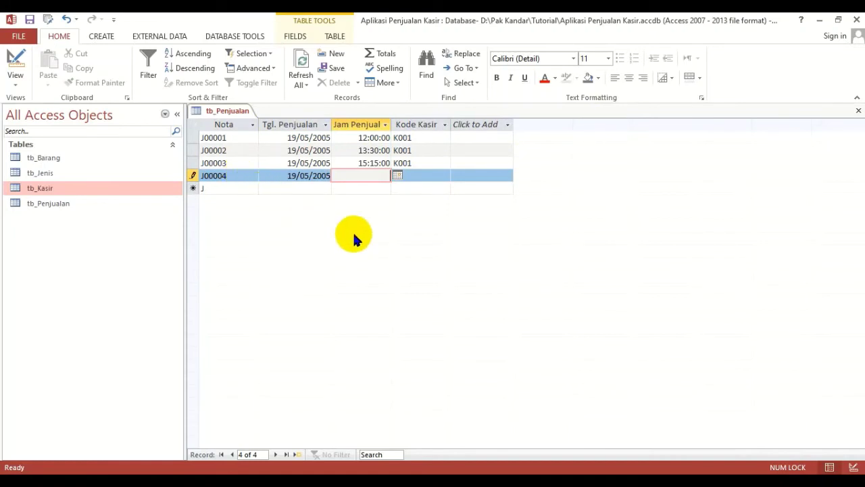
type("18:00")
key("Tab")
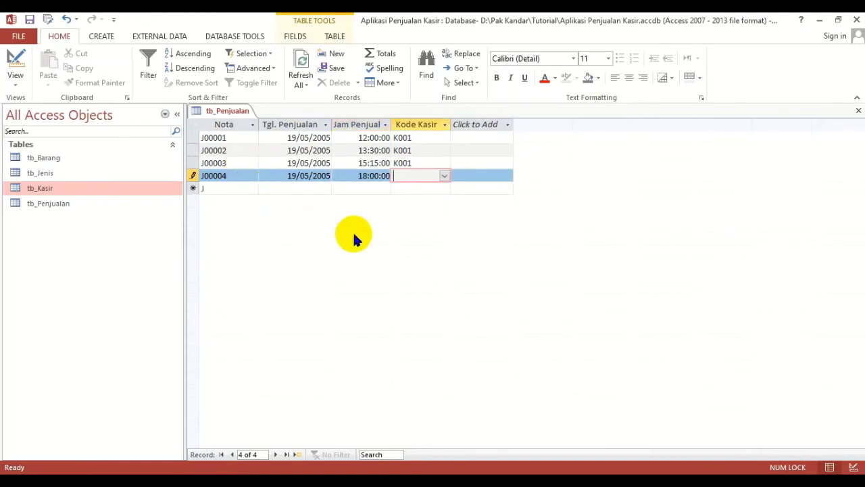
left_click(445, 176)
left_click(413, 211)
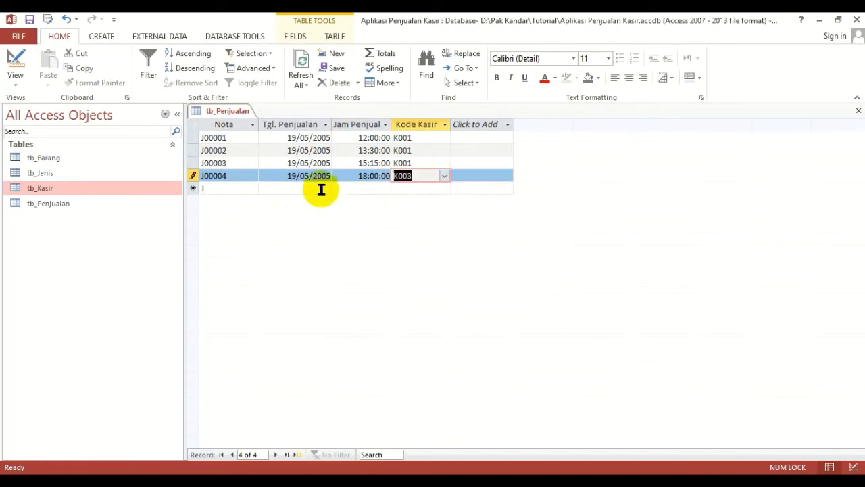
Step: Start a fifth sales record with nota J00005 and sale date 20/05/2005
left_click(234, 186)
type("00005")
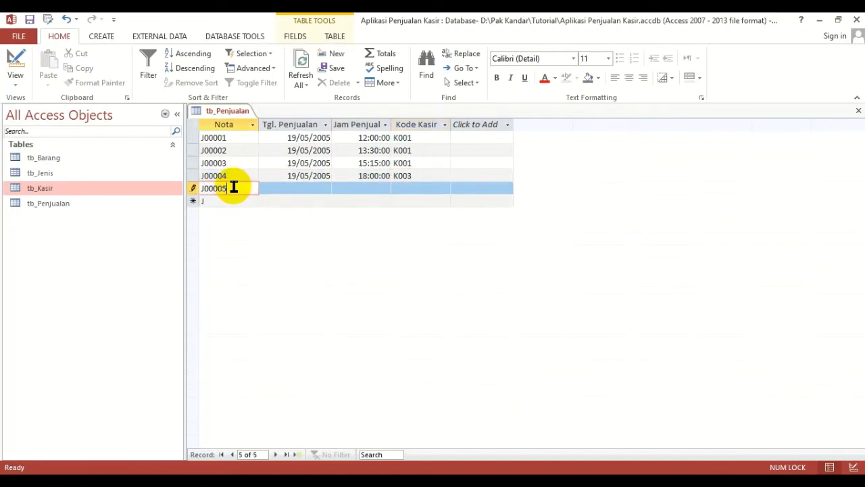
key("Tab")
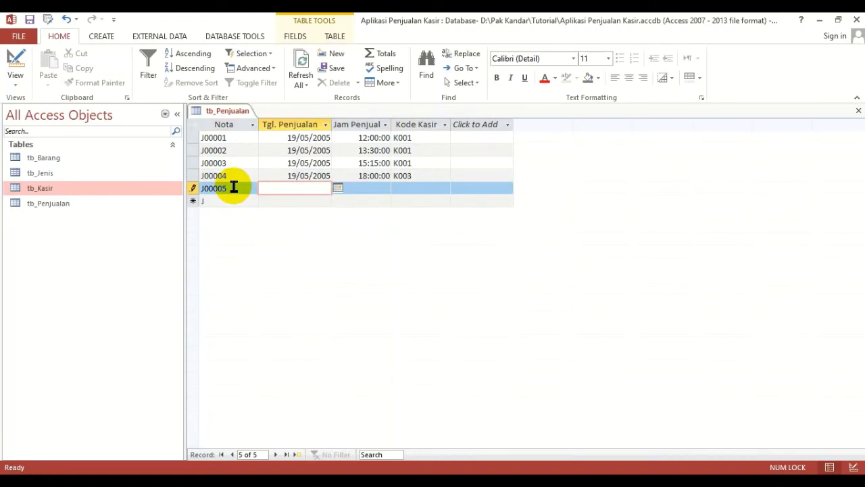
type("0/5/2005")
left_click(370, 192)
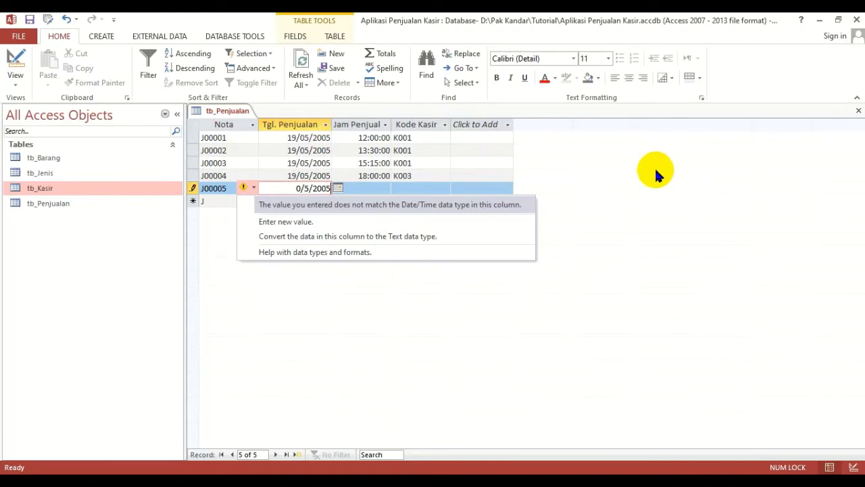
left_click(467, 206)
left_click_drag(294, 187, 300, 188)
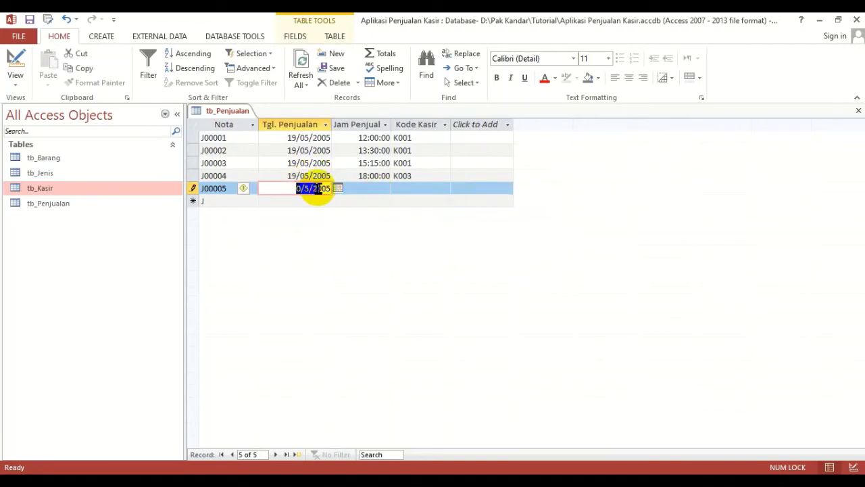
key("BackSpace")
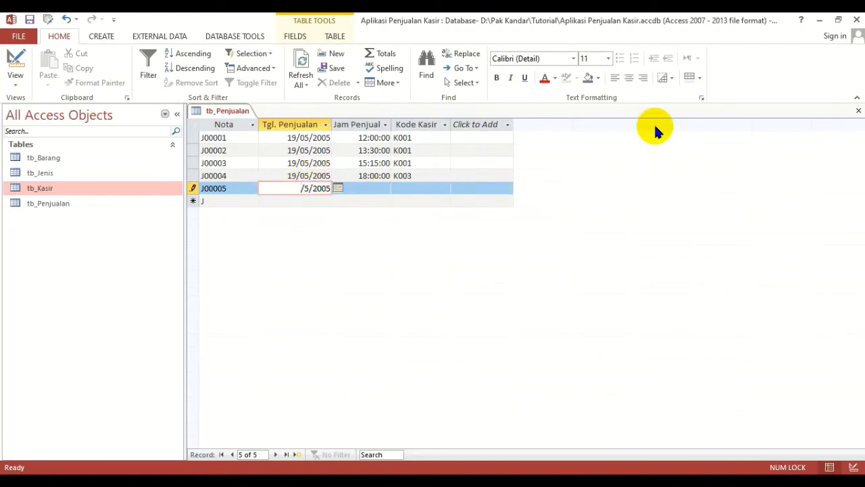
type("20")
Step: Complete sales record J00005 with sale time 9:30 and cashier code K008, then close tb_Penjualan
left_click(367, 188)
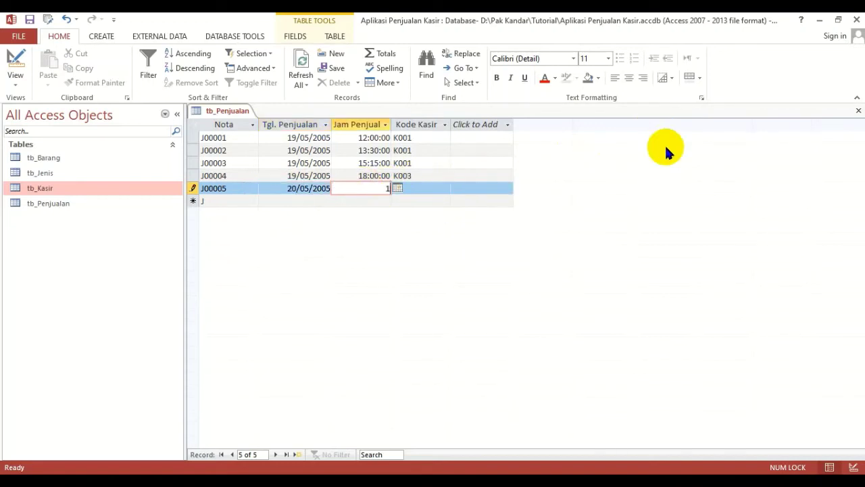
type("9:30")
key("Tab")
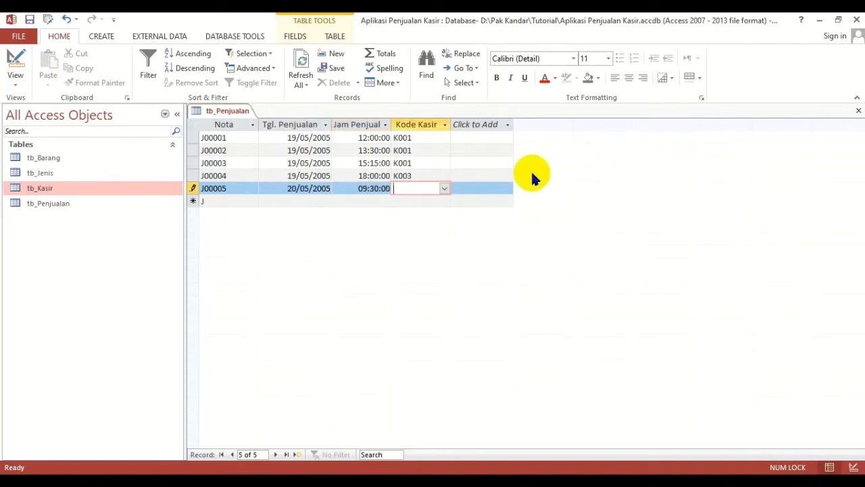
left_click(445, 188)
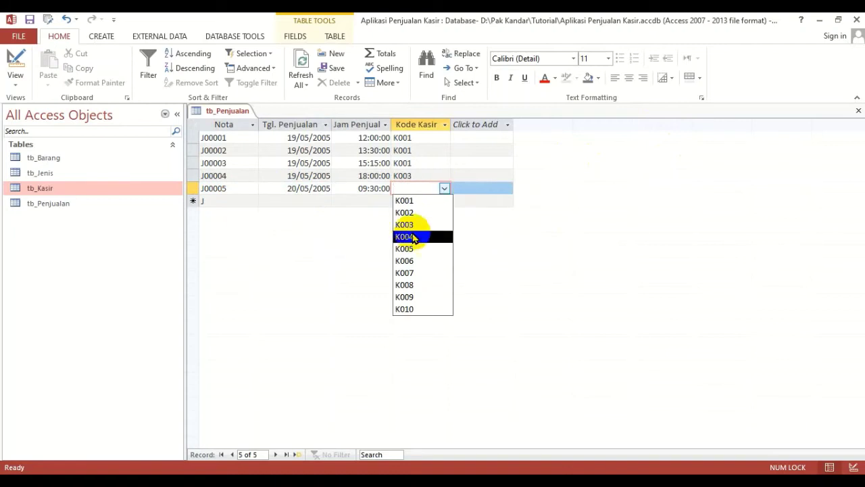
left_click(404, 285)
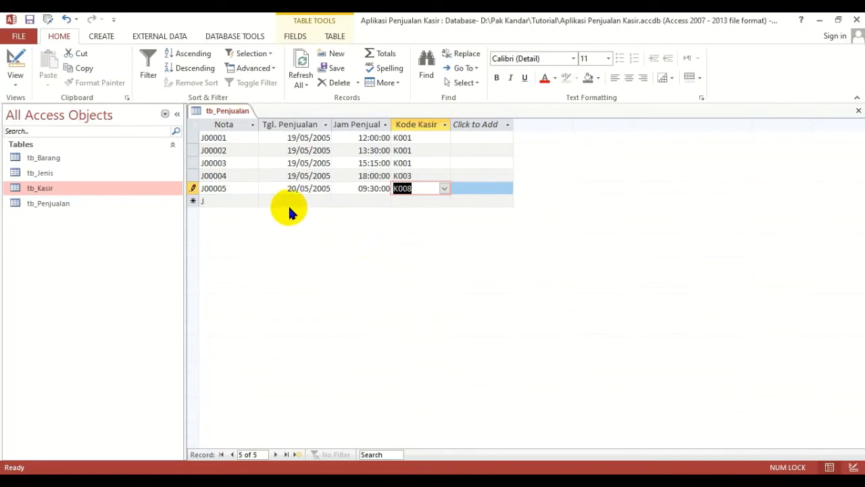
left_click(236, 139)
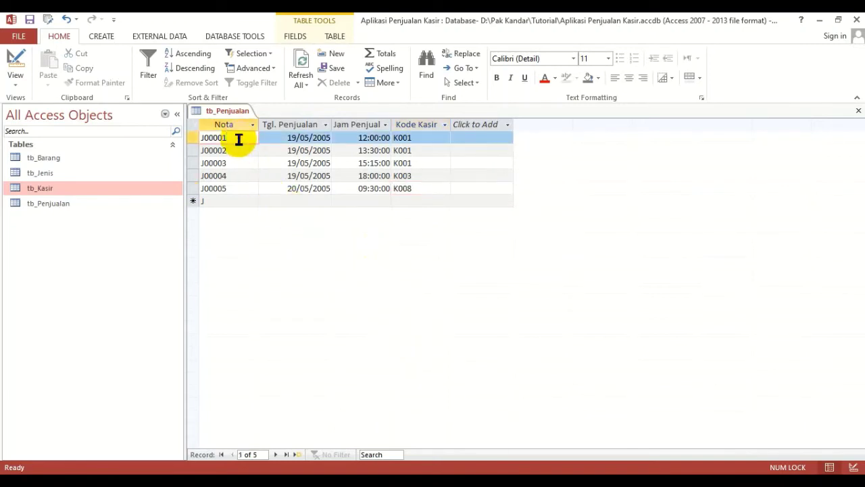
double_click(238, 151)
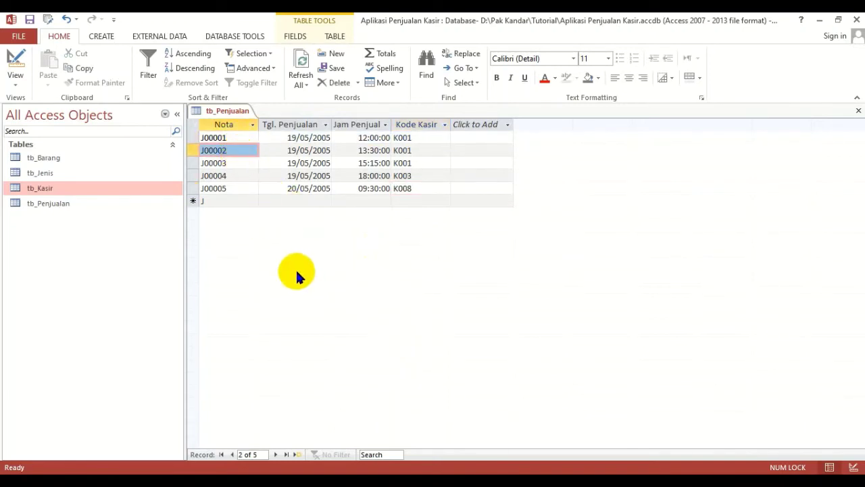
left_click(860, 111)
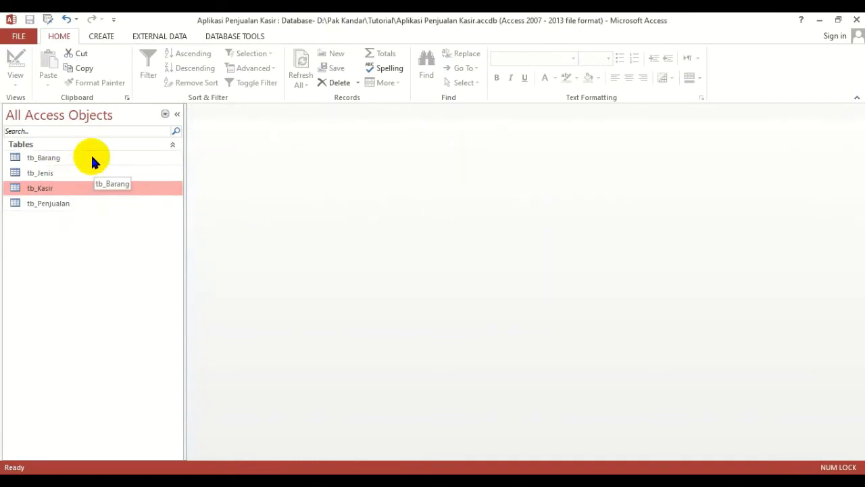
Step: Create a new table in Design View with the Short Text fields nota, kd_brg and jumlah
left_click(100, 37)
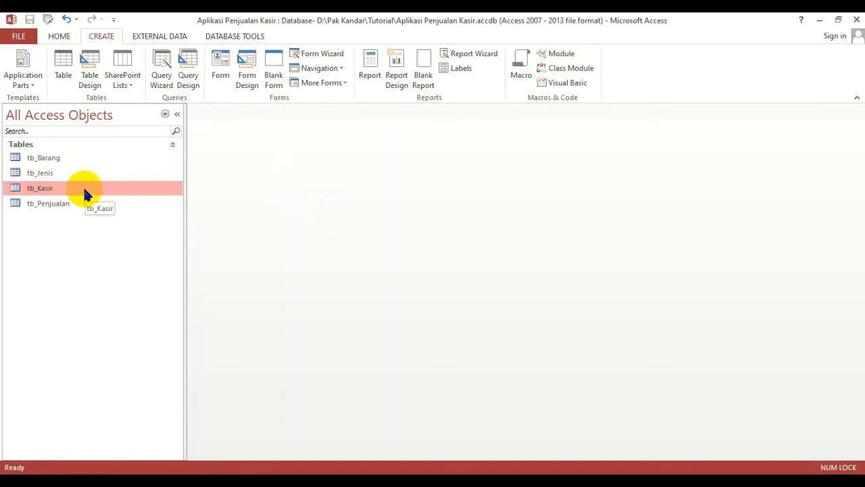
left_click(90, 74)
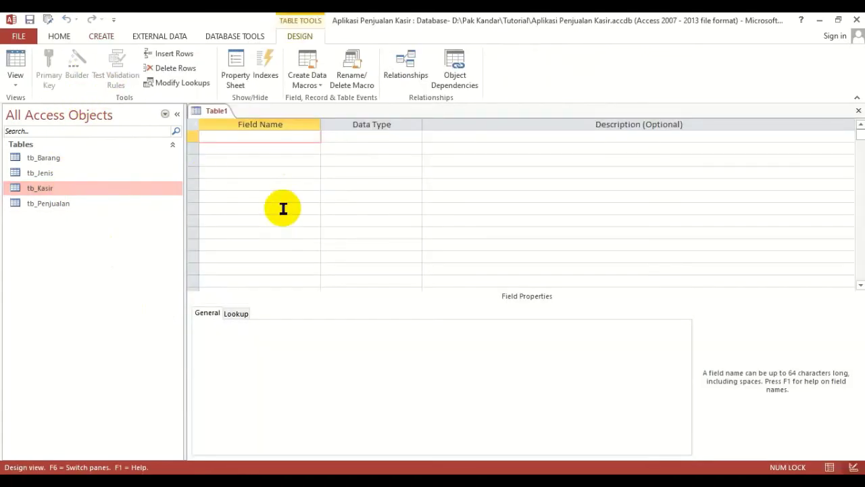
type("nota")
left_click(224, 149)
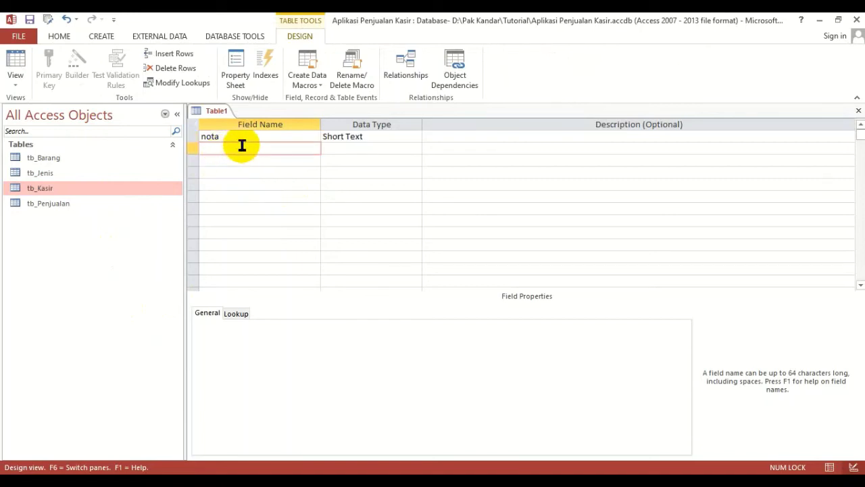
type("kd_brg")
left_click(244, 161)
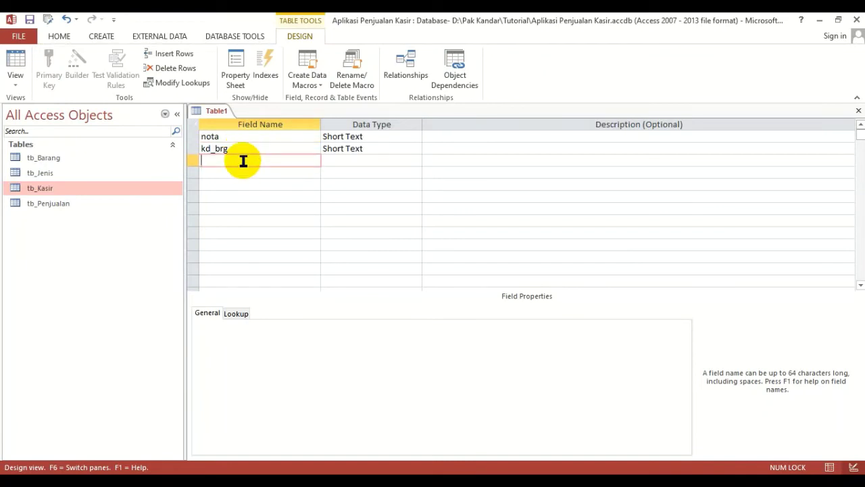
type("jumlah")
left_click(255, 217)
left_click(246, 157)
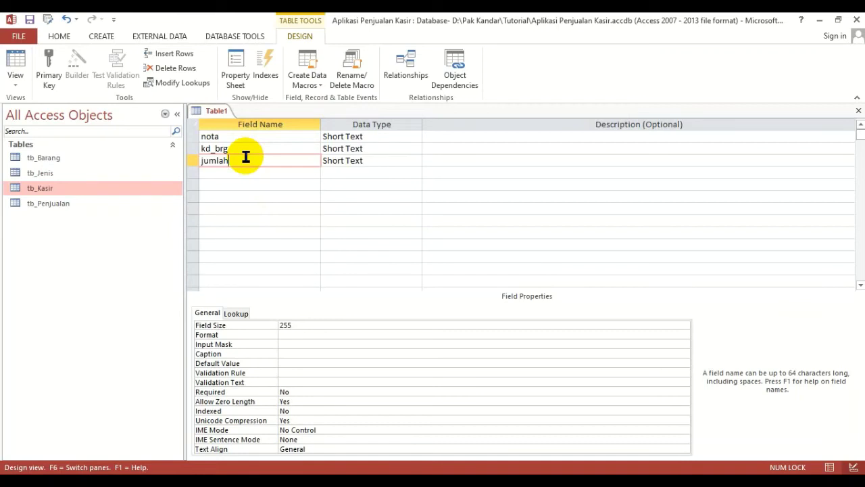
Step: Examine tb_Penjualan and tb_Barang as the source tables for the new table's nota and kd_brg fields
double_click(61, 203)
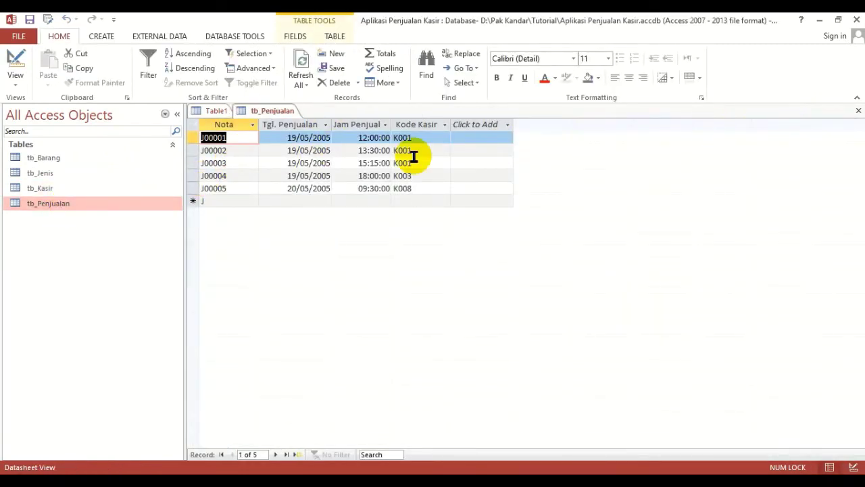
left_click(858, 111)
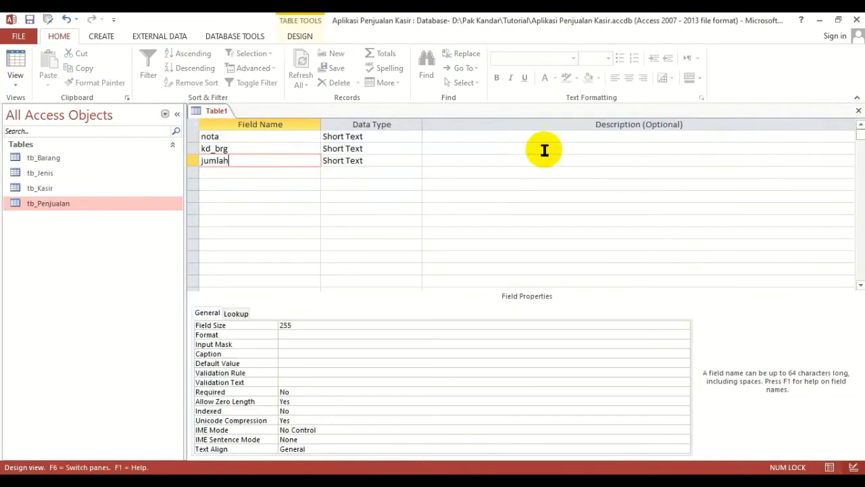
left_click(246, 139)
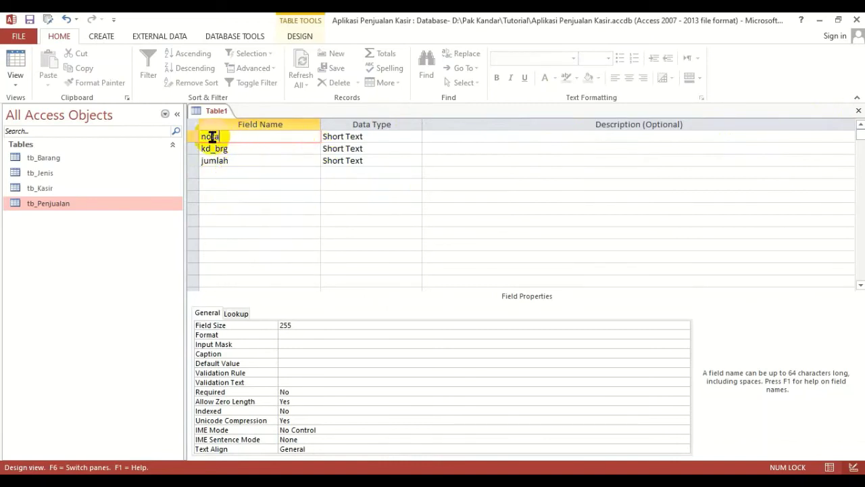
left_click_drag(227, 136, 200, 136)
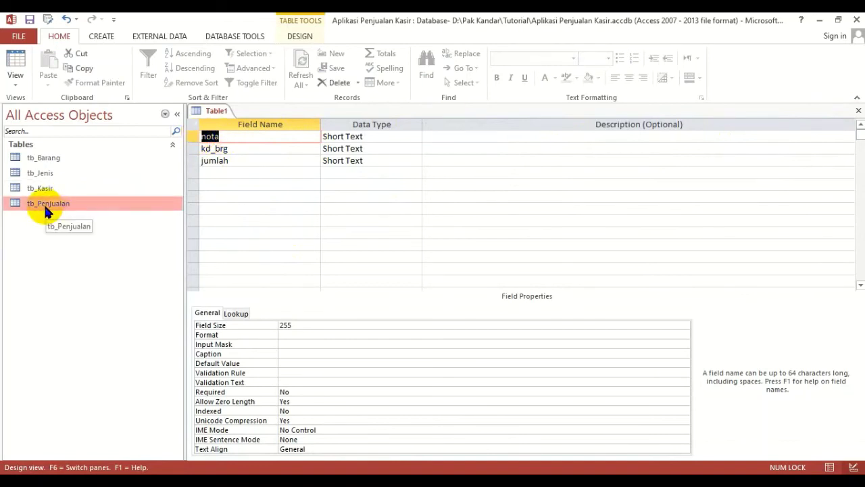
left_click(236, 150)
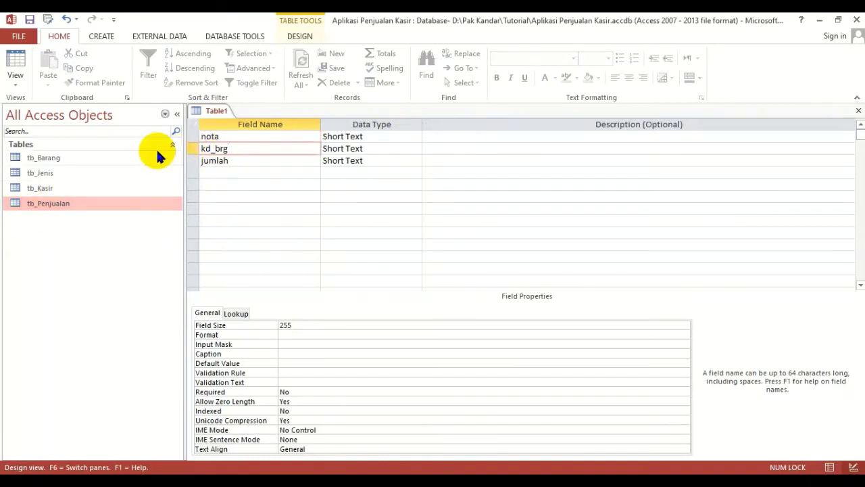
double_click(52, 158)
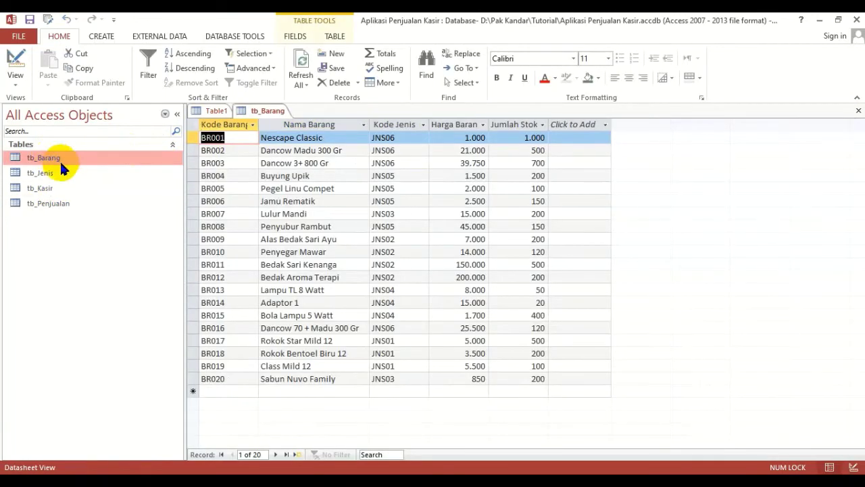
left_click(857, 111)
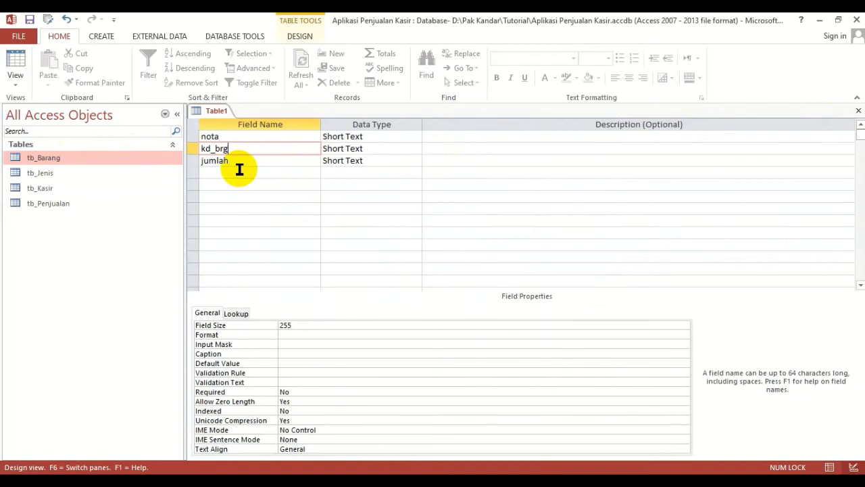
left_click(215, 136)
left_click_drag(226, 137, 185, 136)
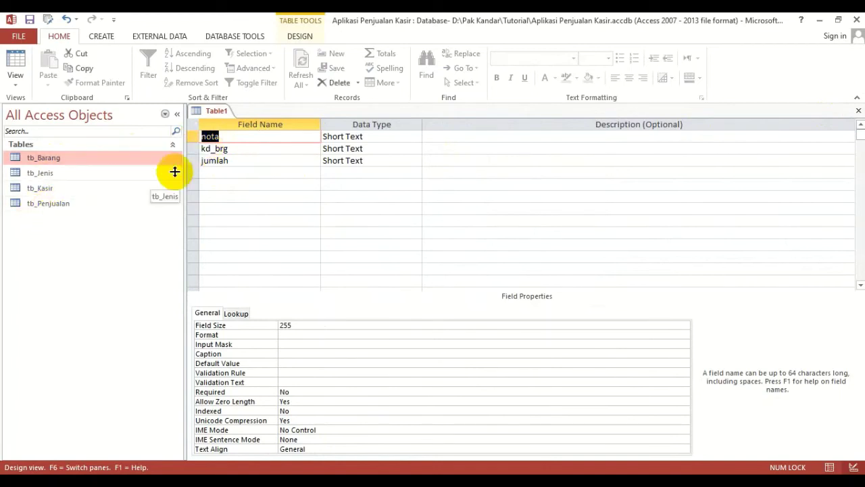
left_click_drag(238, 149, 183, 151)
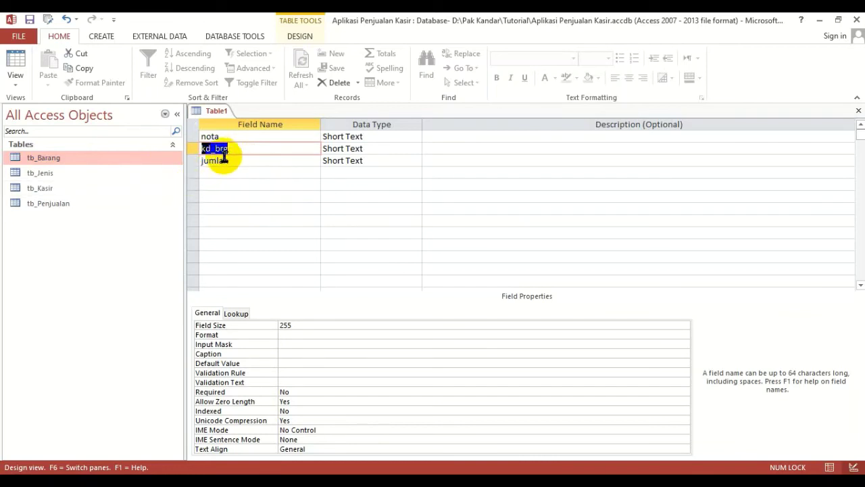
left_click(237, 137)
left_click(242, 148)
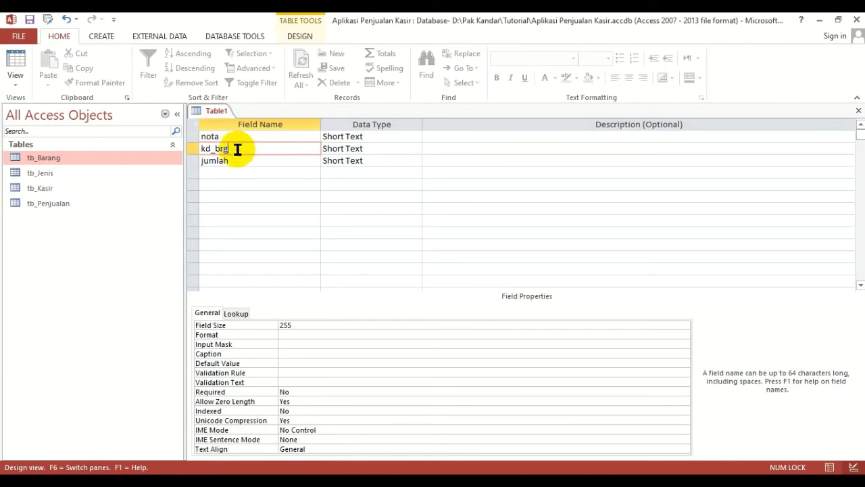
Step: Make nota a lookup field with the Lookup Wizard, taking its values from the nota field of tb_Penjualan
left_click(245, 138)
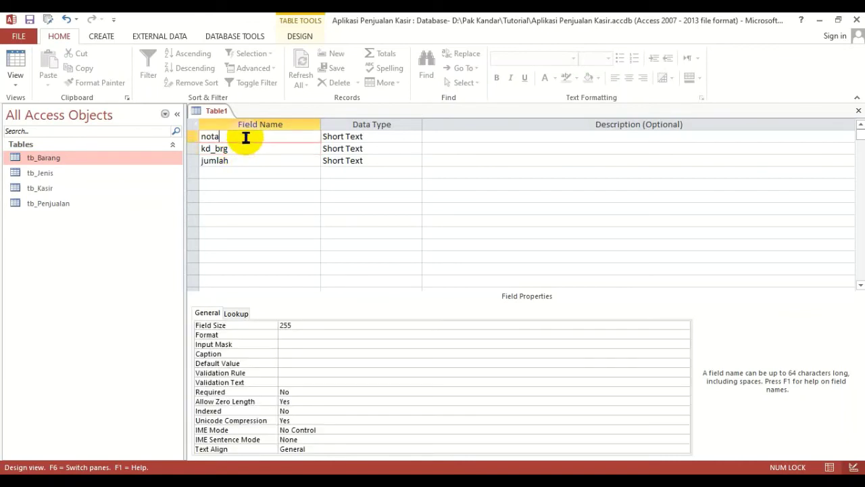
left_click(371, 137)
left_click(415, 137)
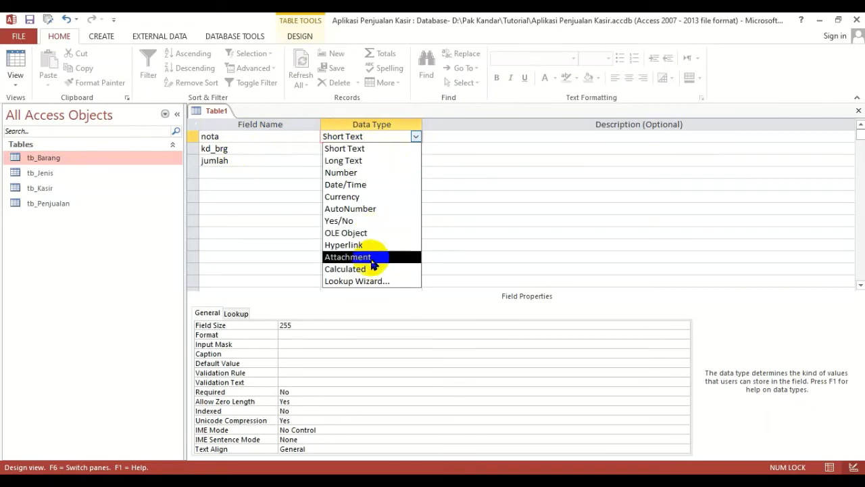
left_click(374, 281)
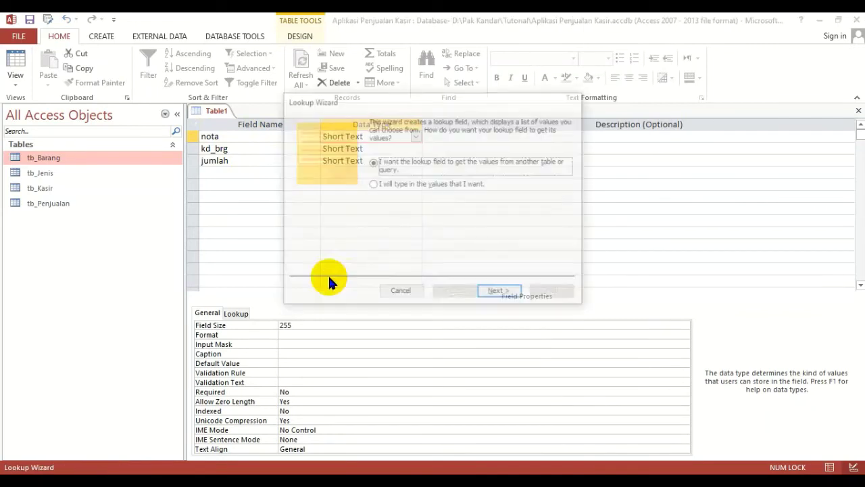
left_click(502, 293)
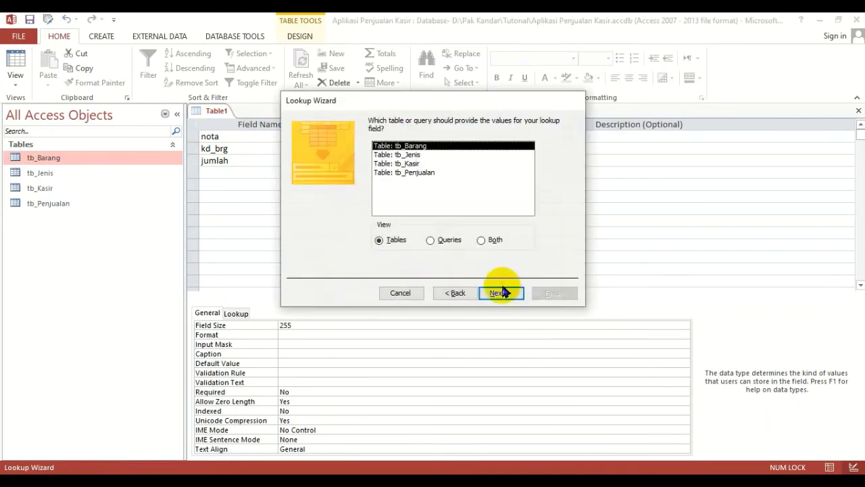
left_click(408, 173)
left_click(500, 296)
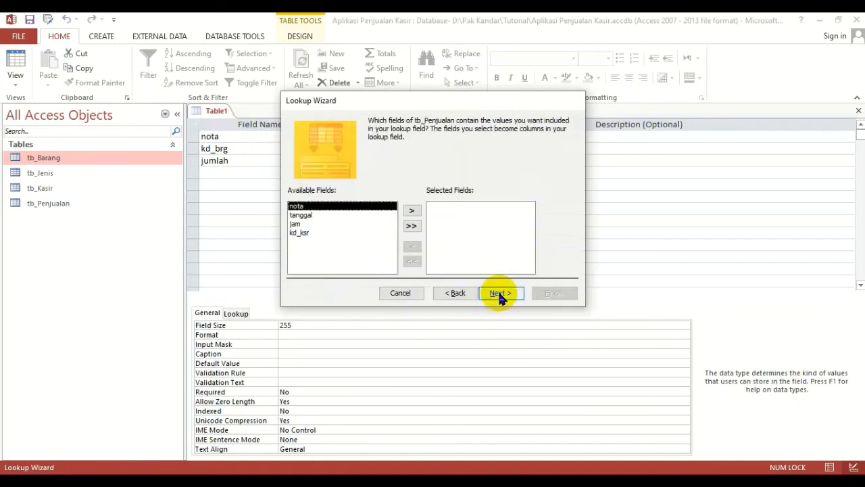
left_click(411, 210)
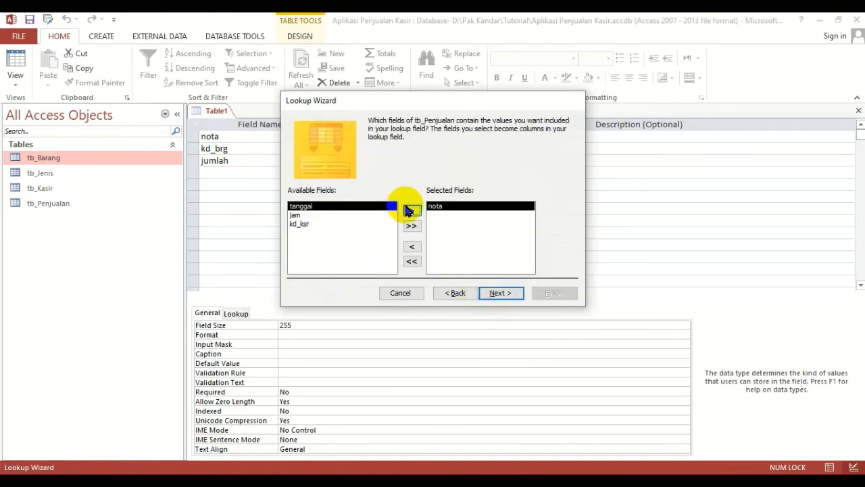
Step: Sort the lookup list by nota in ascending order, keep the default column width and label, and finish the wizard
left_click(492, 294)
left_click(394, 163)
left_click(369, 184)
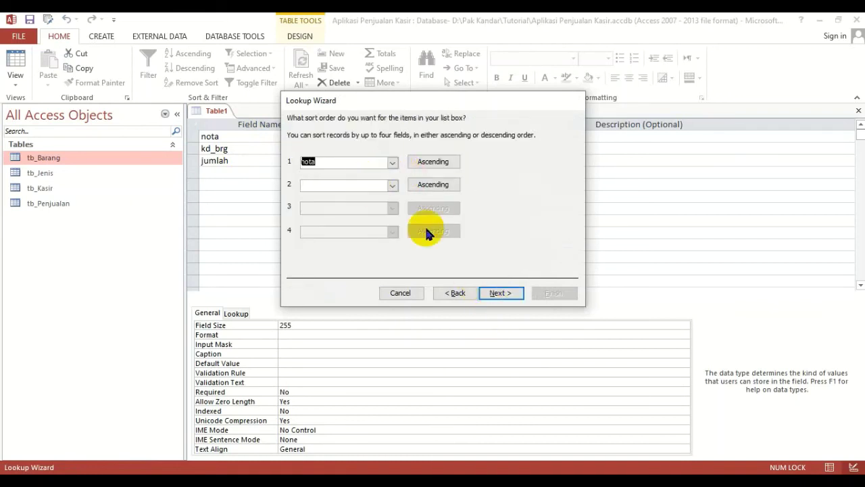
left_click(498, 294)
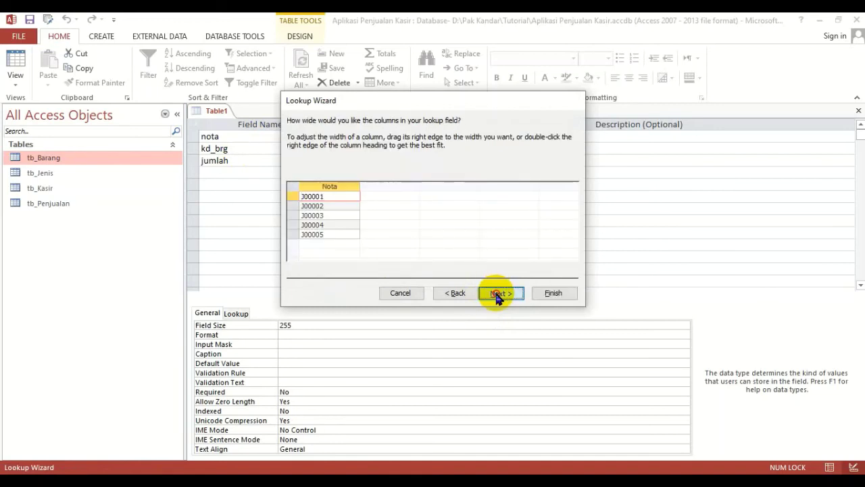
left_click(498, 293)
left_click(549, 293)
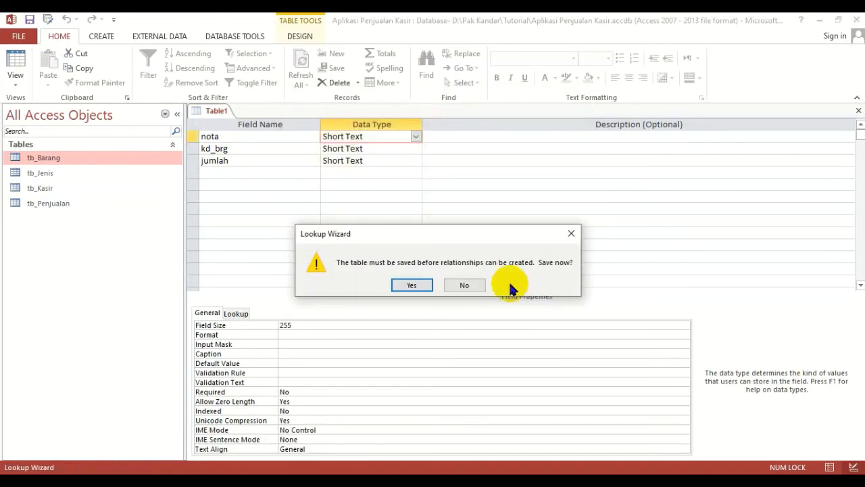
Step: Save the new table as tb_Detail without creating a primary key
left_click(414, 286)
type("tb_Detail")
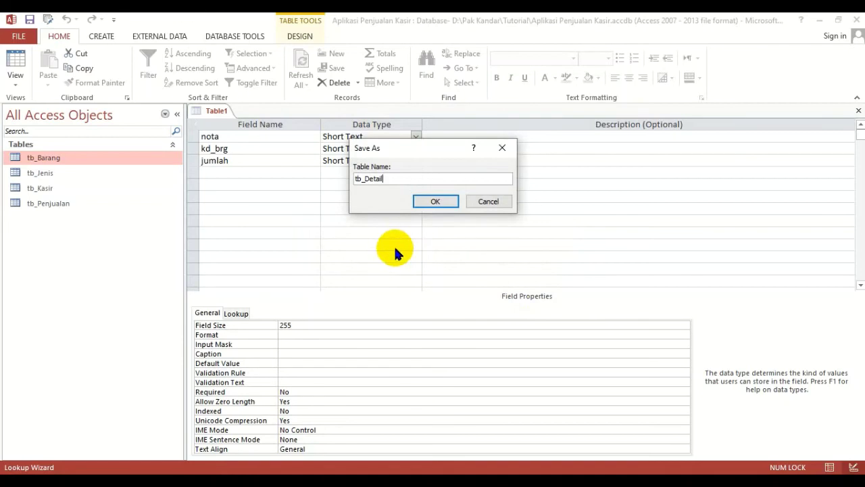
left_click(438, 201)
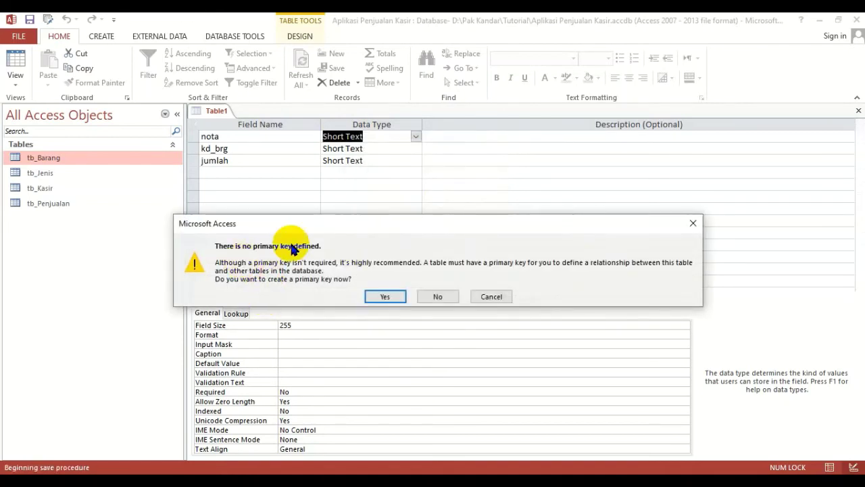
left_click(438, 297)
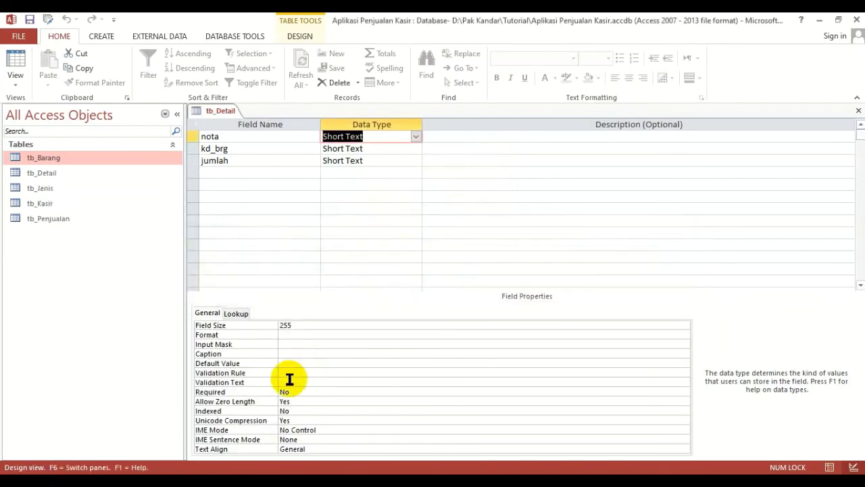
Step: Caption the nota field Nota, and make kd_brg a lookup field taking its values from the kd_brg field of tb_Barang
left_click(296, 353)
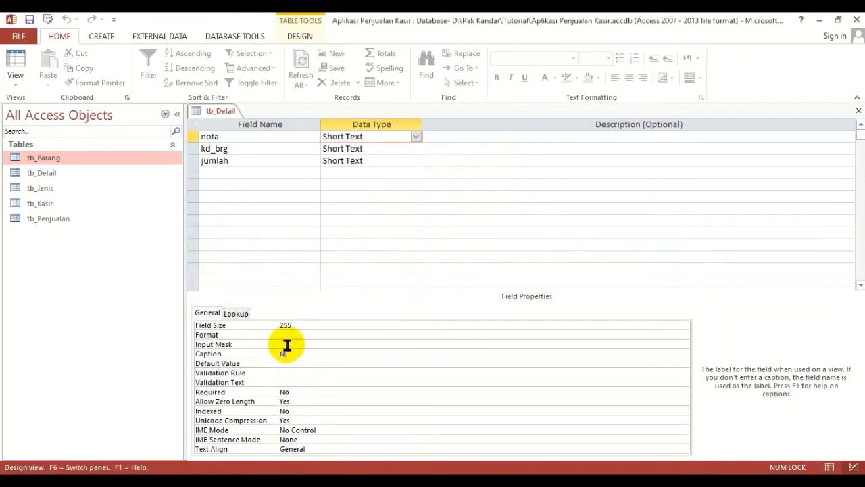
left_click(276, 148)
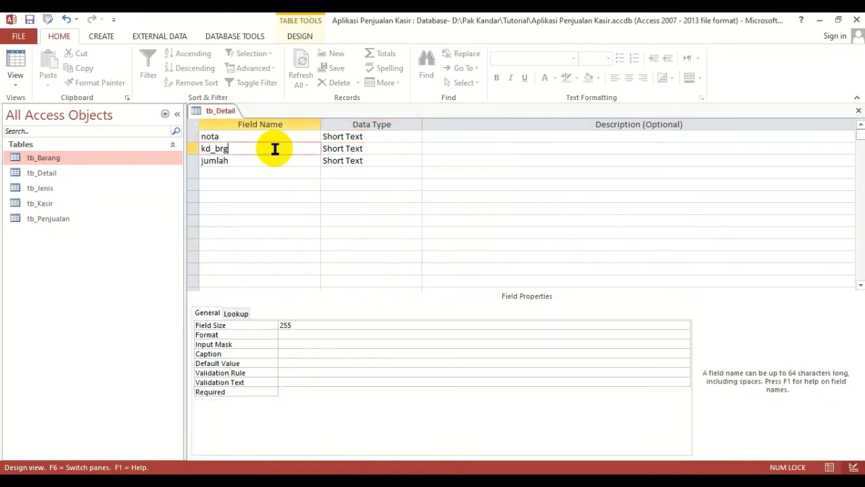
left_click(392, 148)
left_click(415, 149)
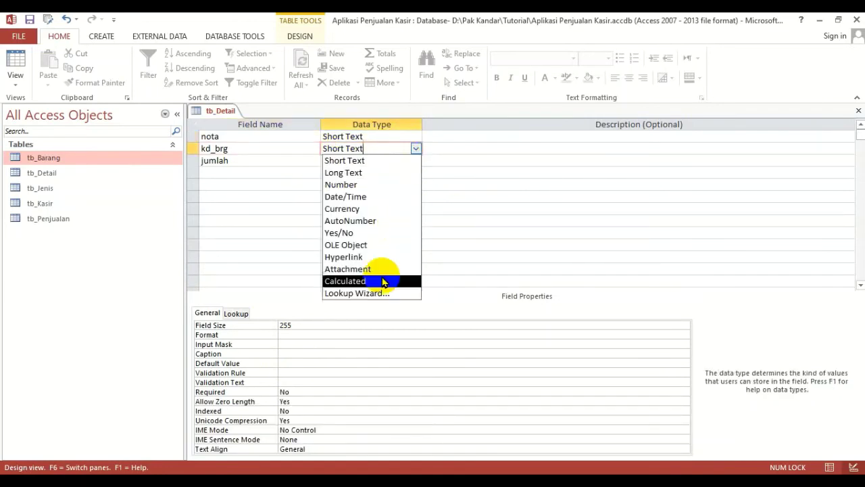
left_click(360, 293)
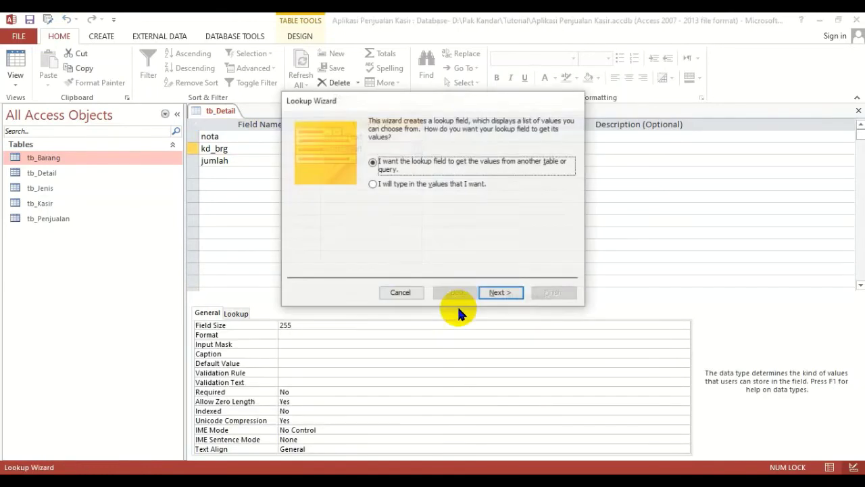
left_click(496, 292)
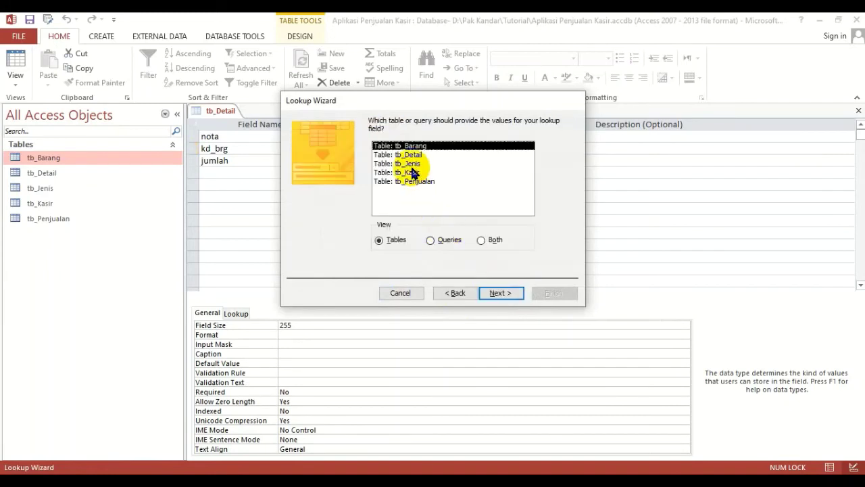
left_click(497, 293)
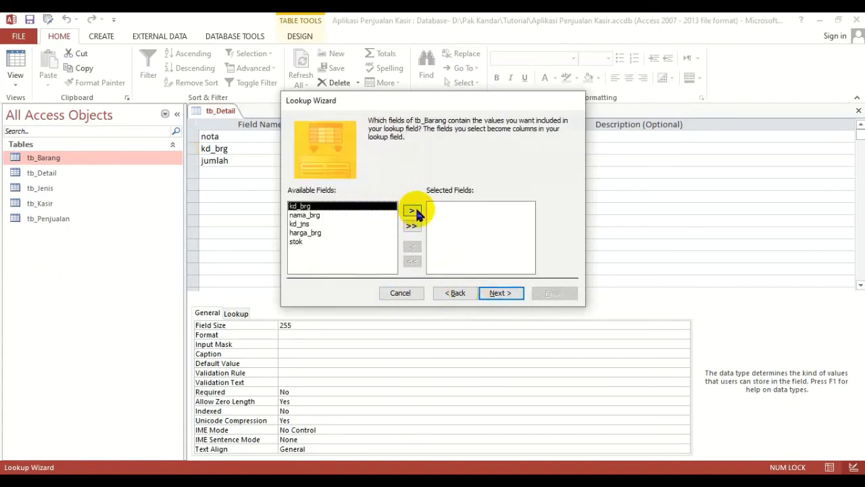
left_click(412, 211)
left_click(497, 293)
Step: Finish the kd_brg lookup sorted ascending by kd_brg with default width and label, save the table, and caption the field Kode Barang
left_click(392, 164)
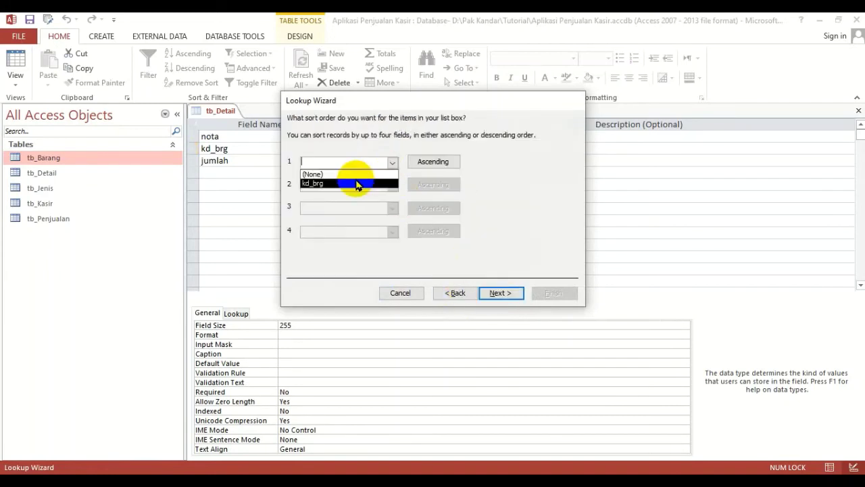
left_click(338, 182)
left_click(498, 293)
left_click(501, 292)
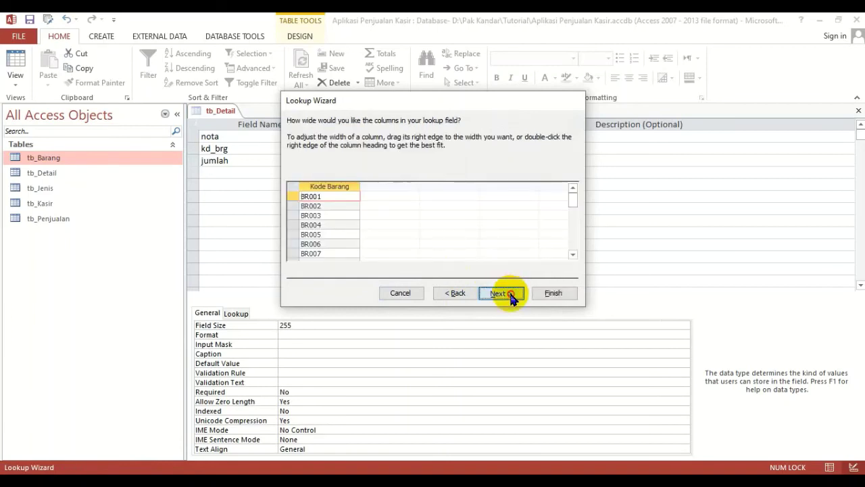
left_click(551, 291)
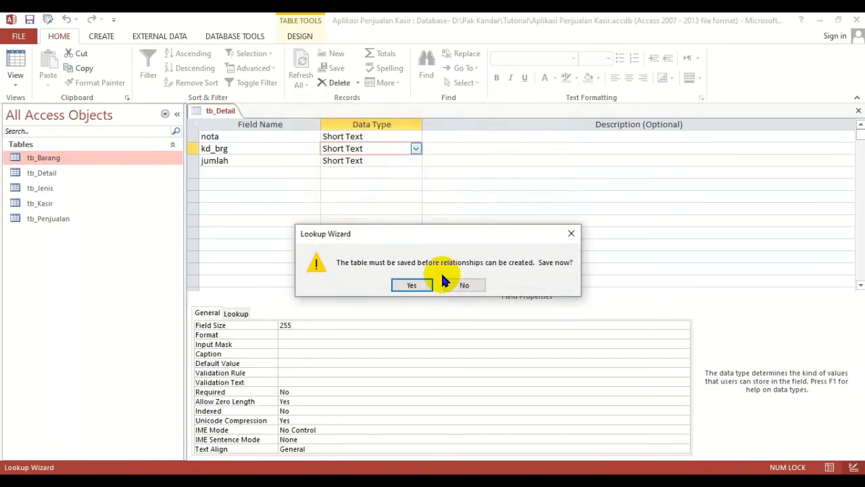
left_click(414, 285)
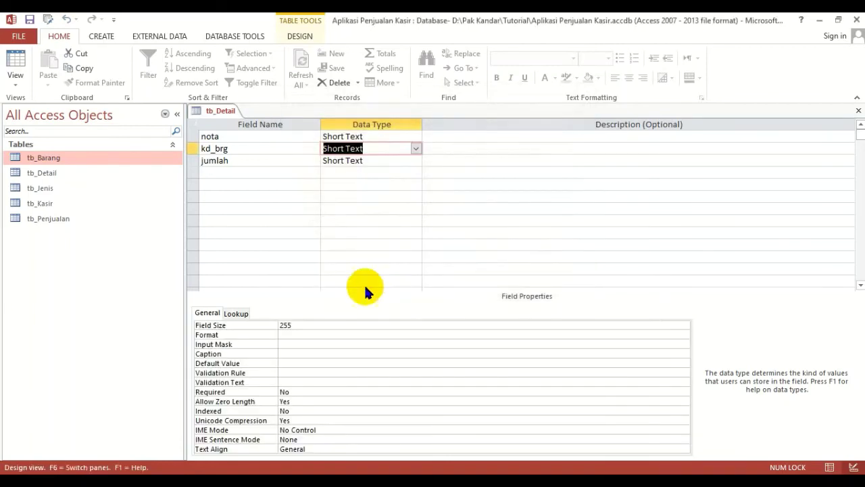
left_click(294, 352)
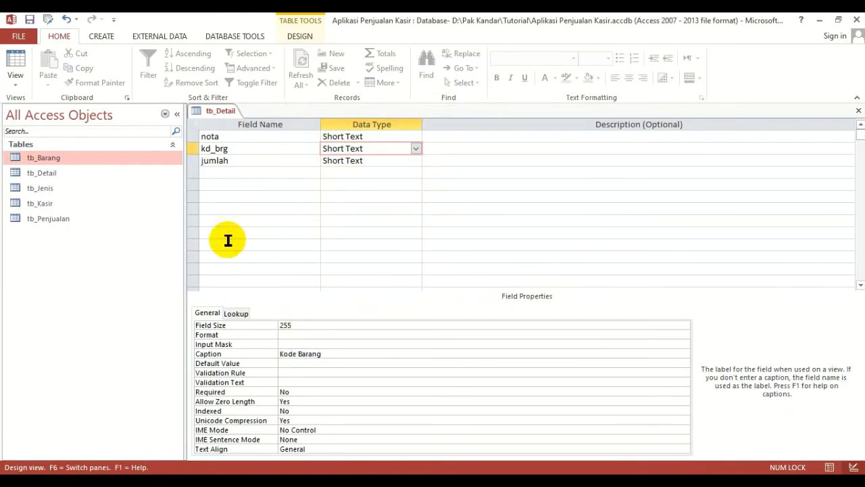
Step: Set the data type of the jumlah field to Number
left_click(248, 161)
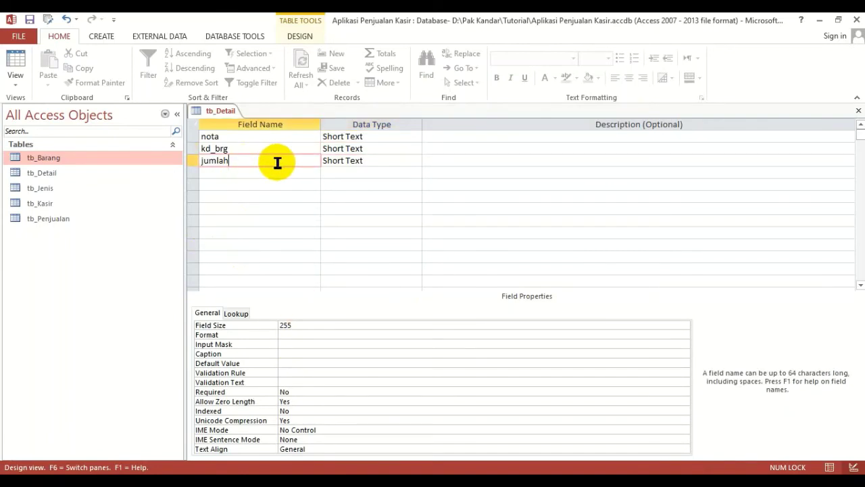
left_click(388, 160)
left_click(415, 161)
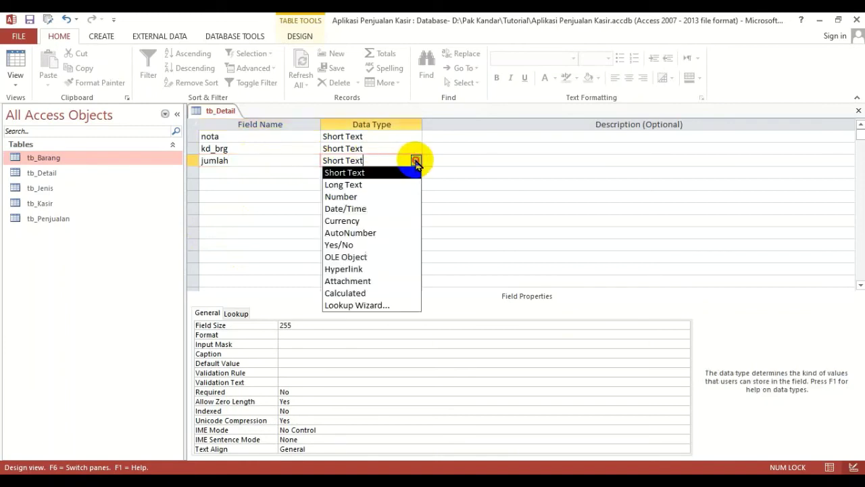
left_click(373, 197)
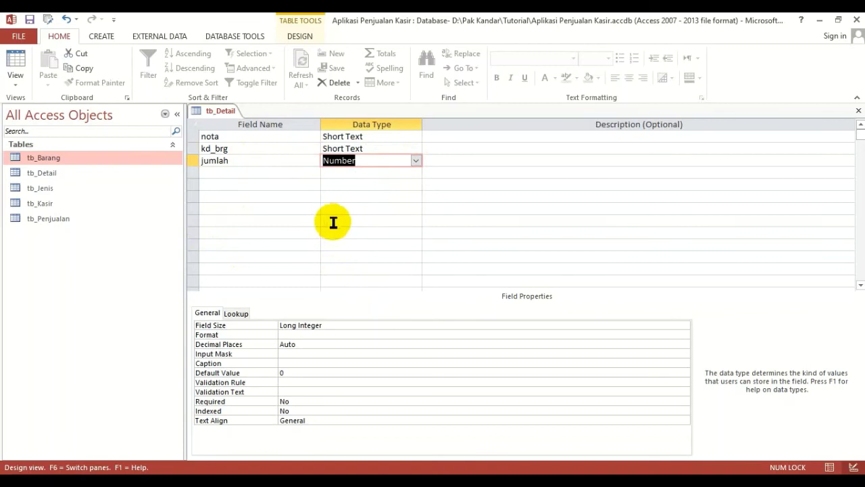
Step: Give the jumlah field the Standard format, 0 decimal places and the caption Jumlah Terjual
left_click(339, 336)
left_click(366, 336)
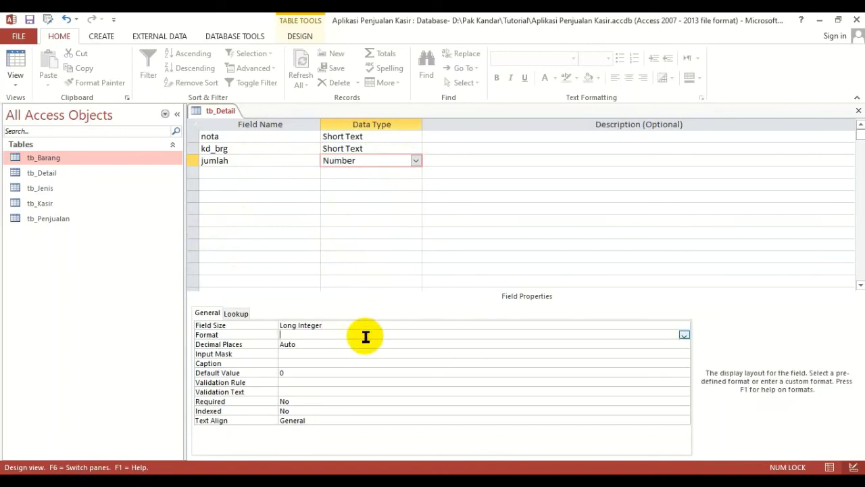
left_click(685, 335)
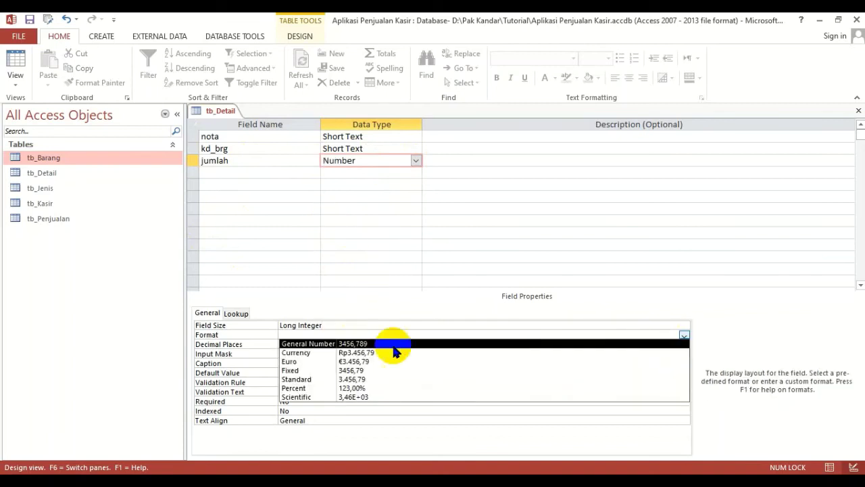
left_click(311, 381)
left_click(306, 343)
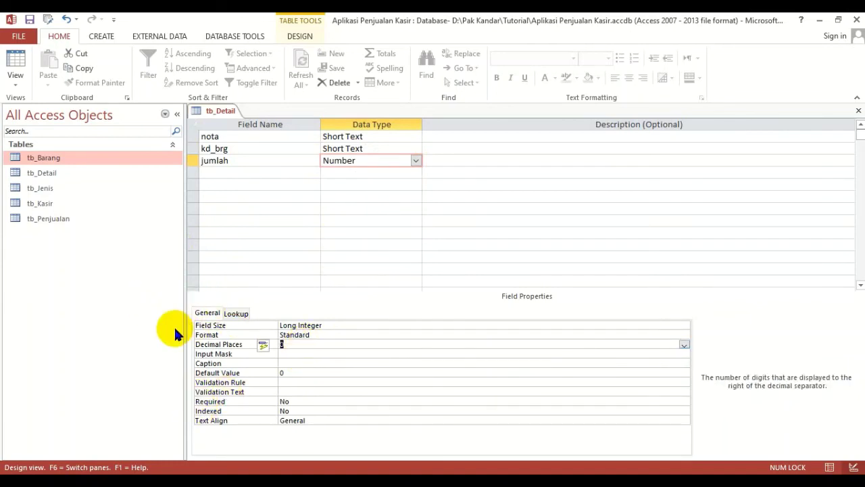
left_click(286, 363)
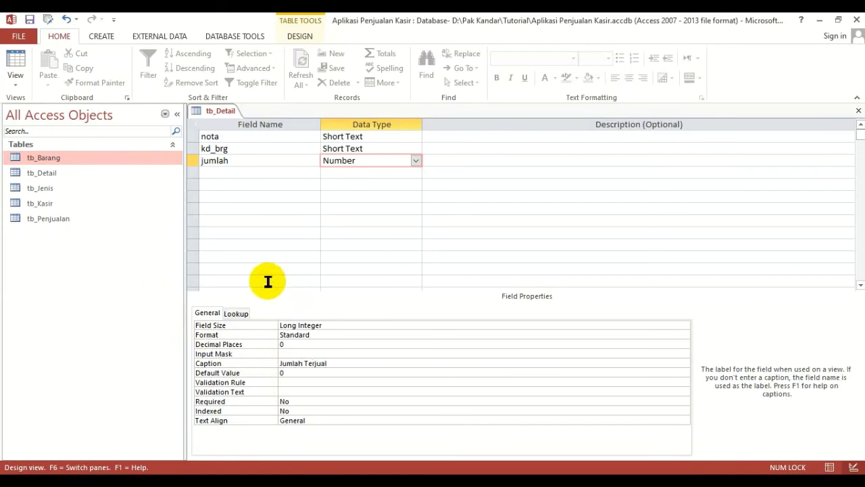
left_click(251, 208)
Step: Examine the nota and kd_brg fields of tb_Detail, individually and together, as candidates for the primary key
left_click(265, 162)
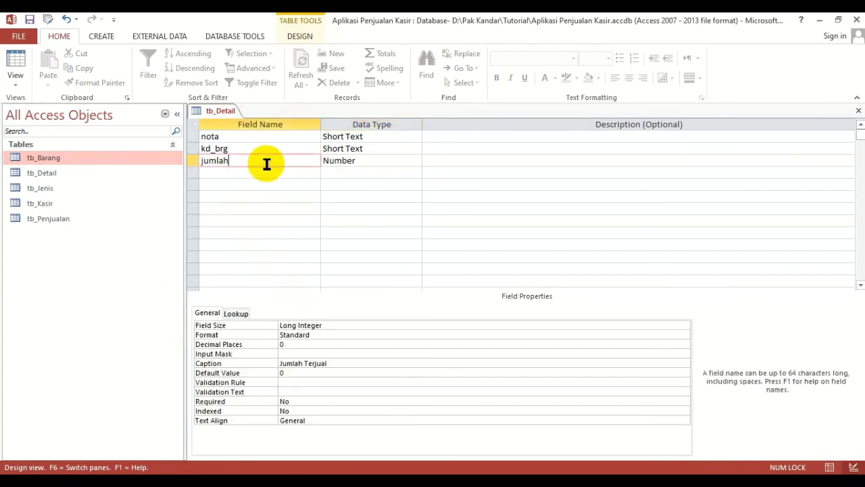
left_click(263, 150)
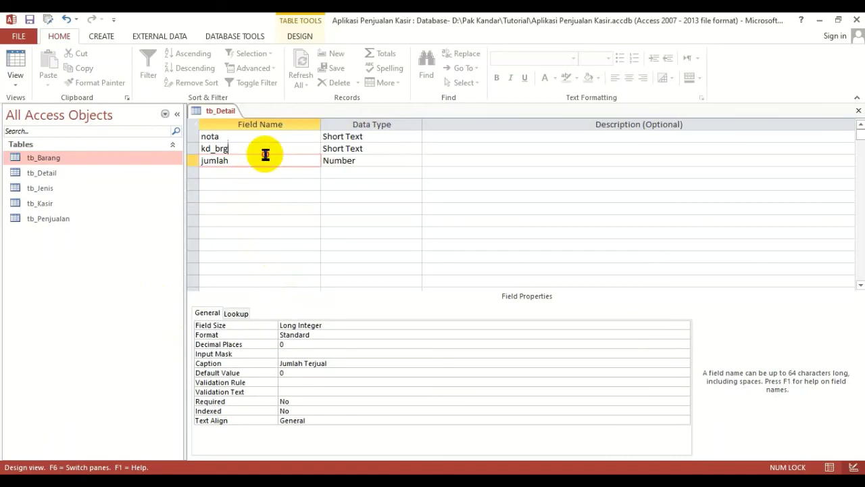
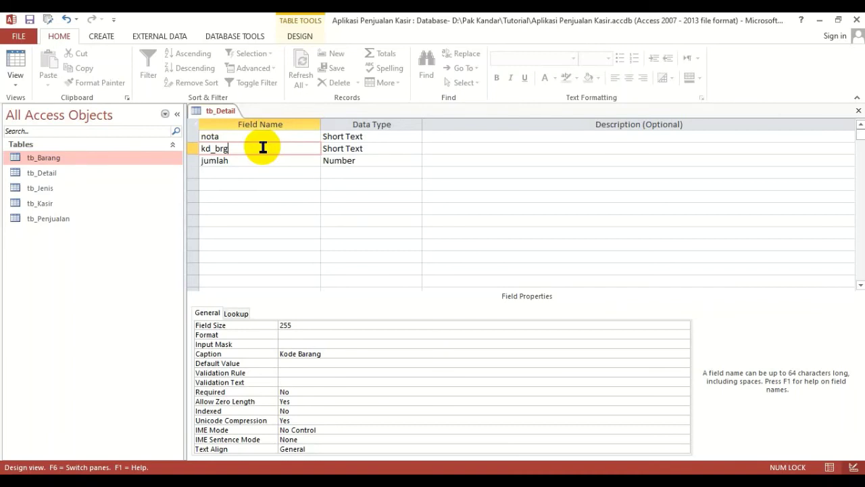
double_click(210, 137)
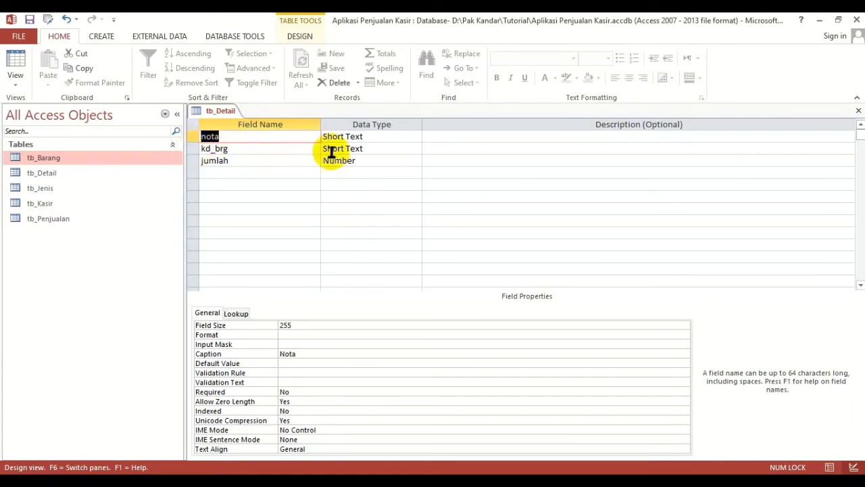
double_click(246, 149)
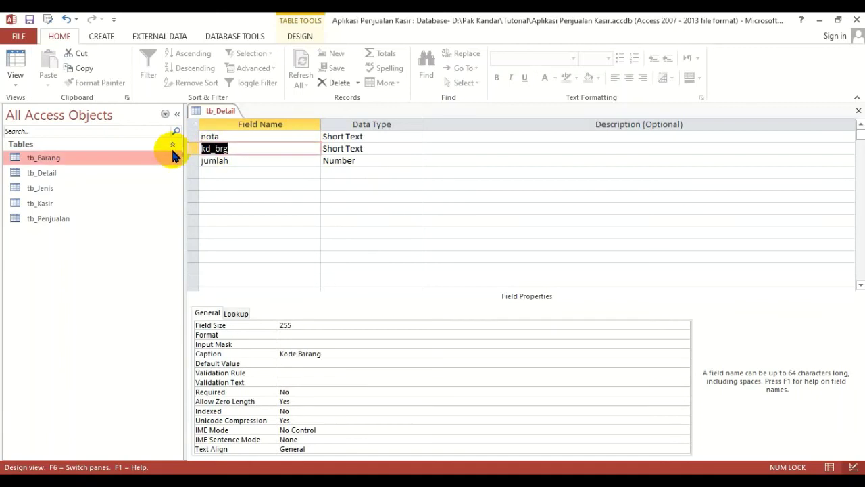
left_click(256, 195)
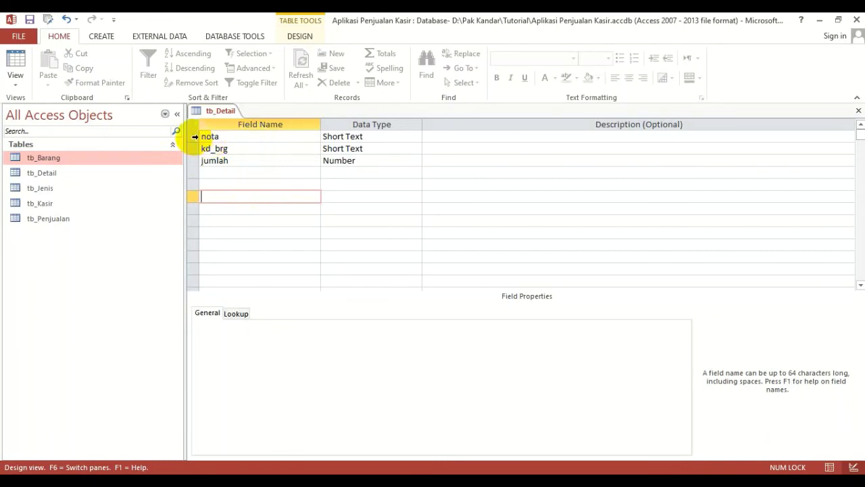
left_click_drag(193, 137, 195, 152)
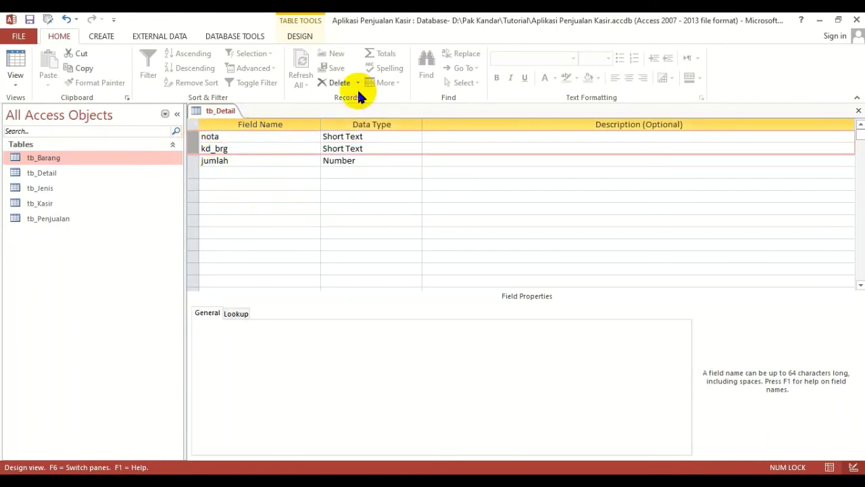
left_click(259, 185)
left_click(193, 136)
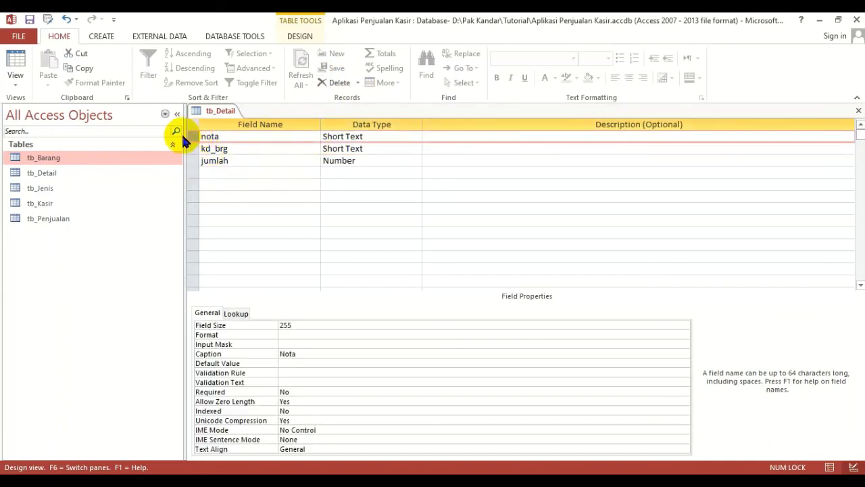
left_click(212, 181)
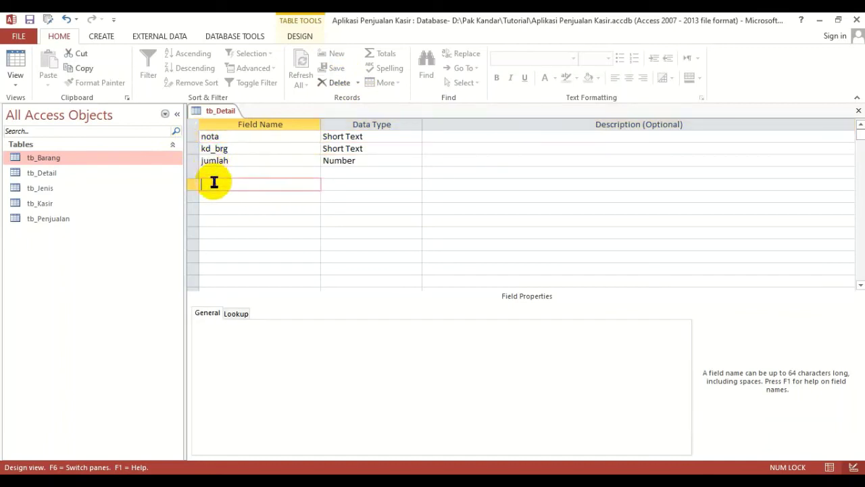
left_click(194, 149)
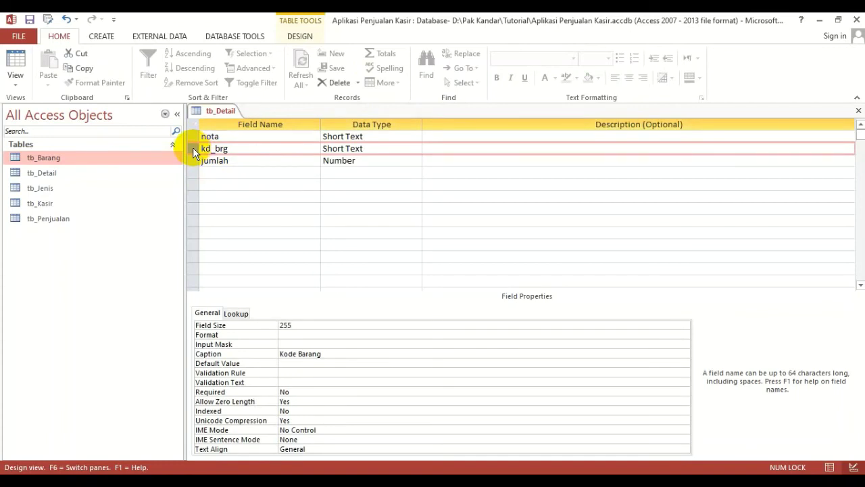
left_click(251, 207)
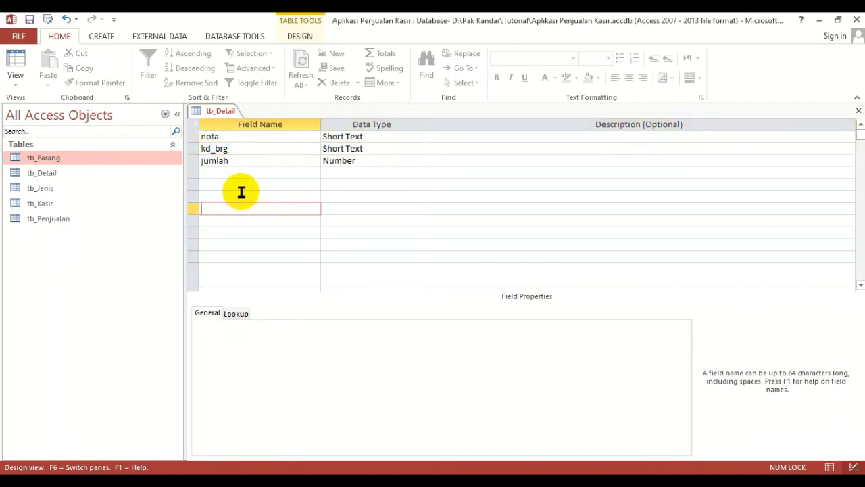
Step: Try nota and kd_brg one at a time as the primary key of tb_Detail, and remove the key again
left_click(228, 138)
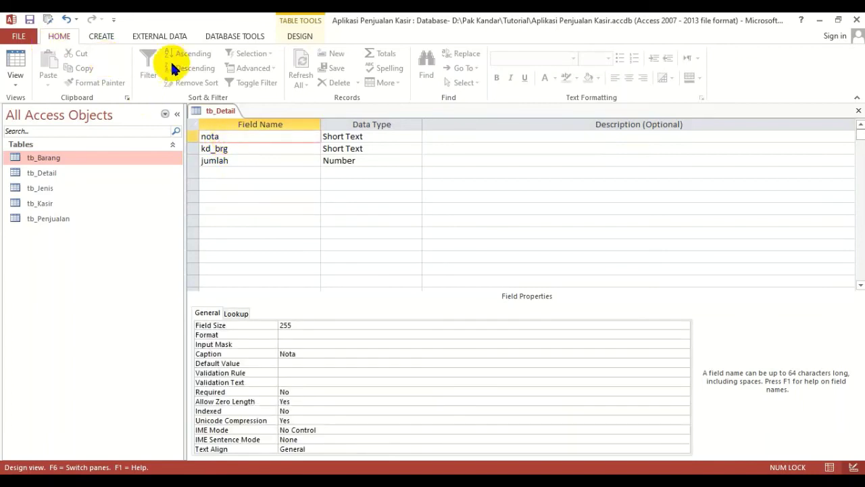
left_click(300, 37)
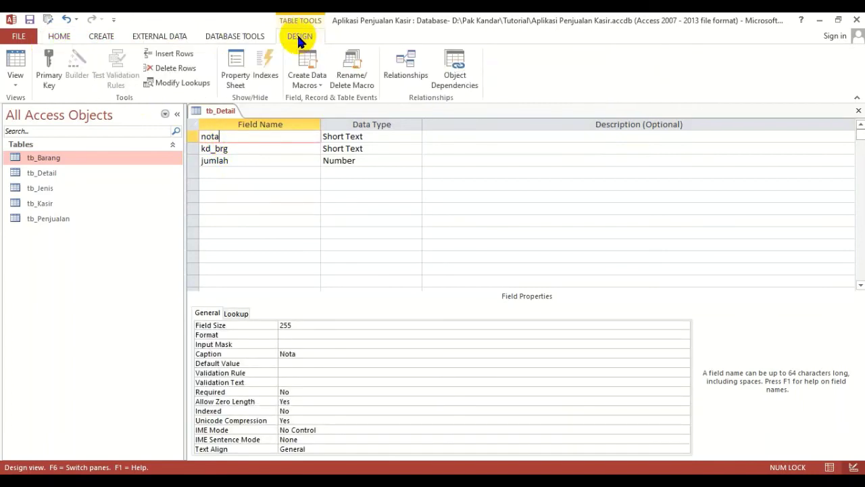
left_click(50, 69)
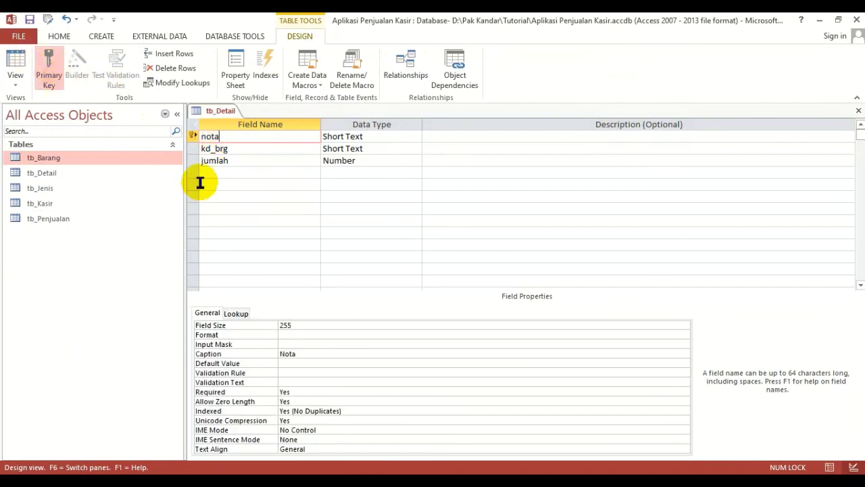
left_click(233, 150)
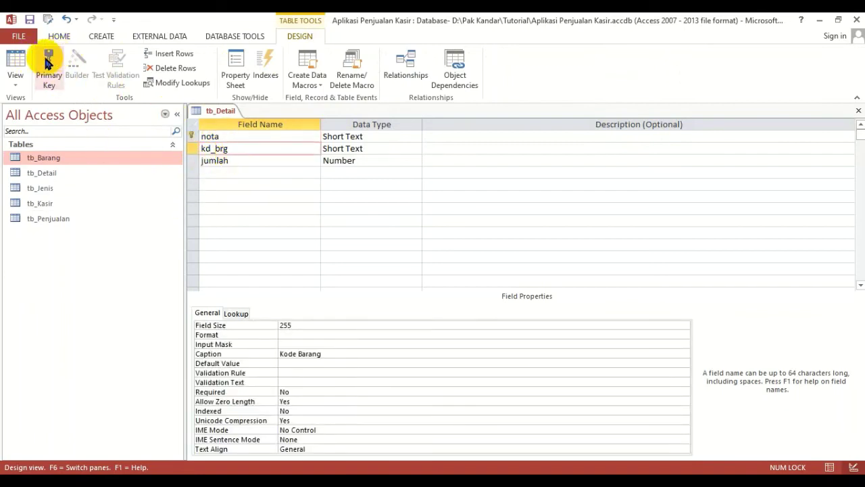
left_click(48, 67)
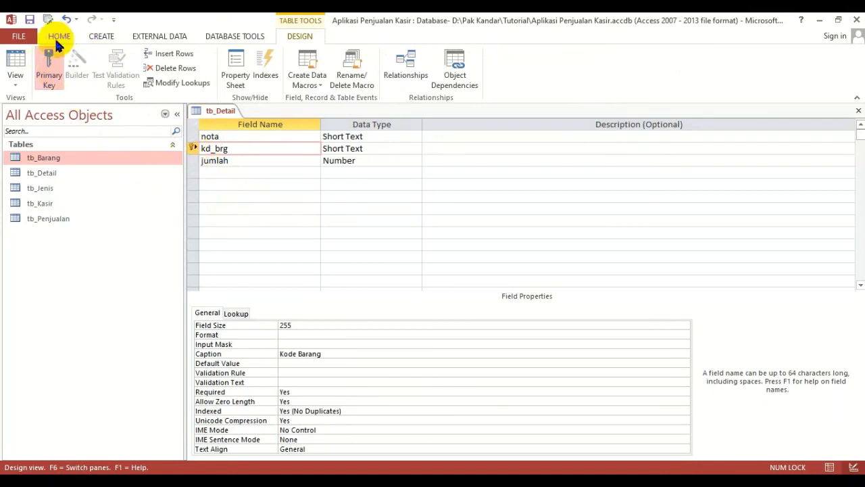
left_click(49, 78)
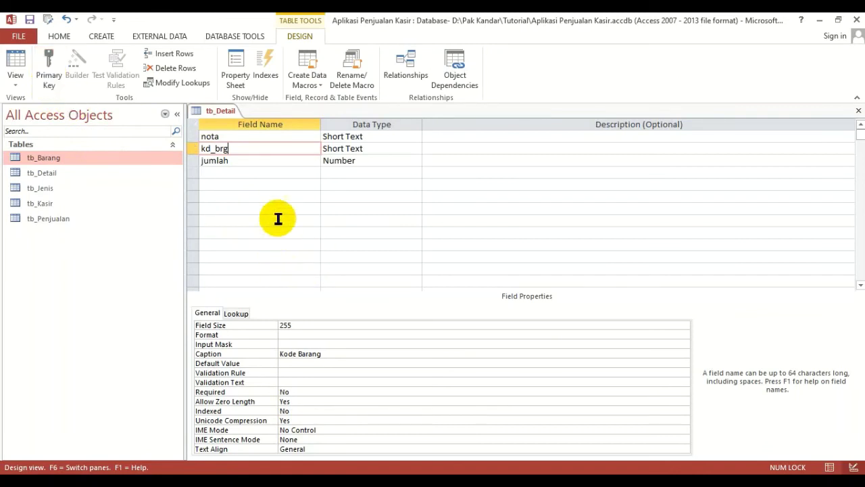
Step: Set nota and kd_brg together as the composite primary key of tb_Detail
left_click(277, 195)
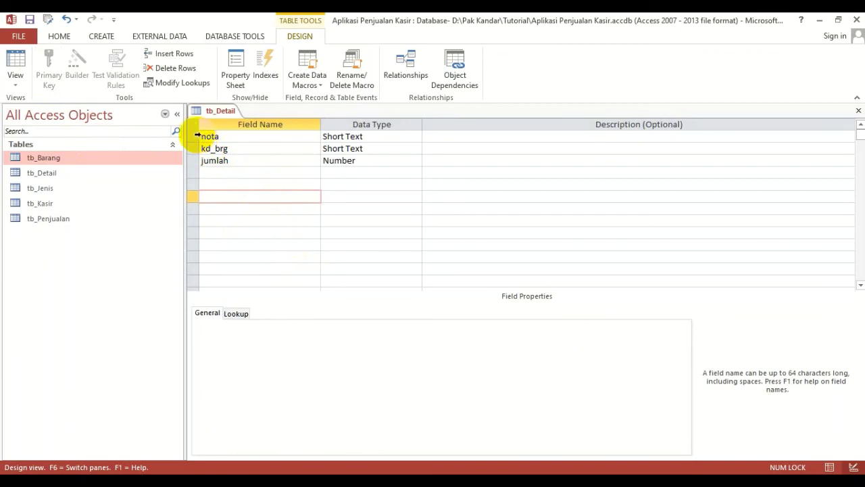
mouse_move(190, 136)
left_mouse_down()
mouse_move(180, 136)
mouse_move(183, 148)
left_mouse_up()
left_click(199, 170)
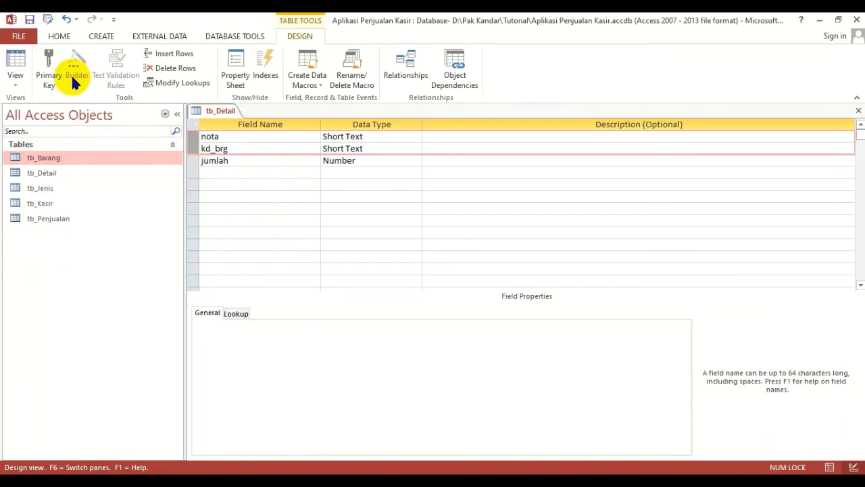
left_click(49, 66)
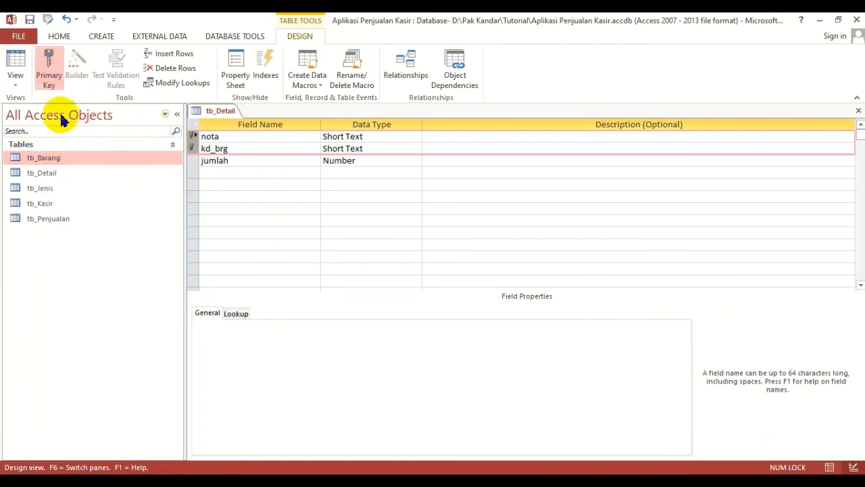
Step: Save tb_Detail and show it in Datasheet view
left_click(15, 77)
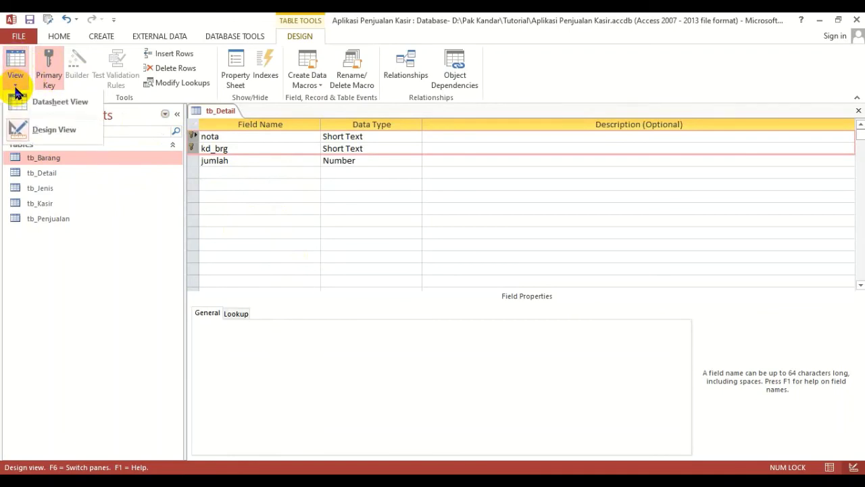
left_click(40, 116)
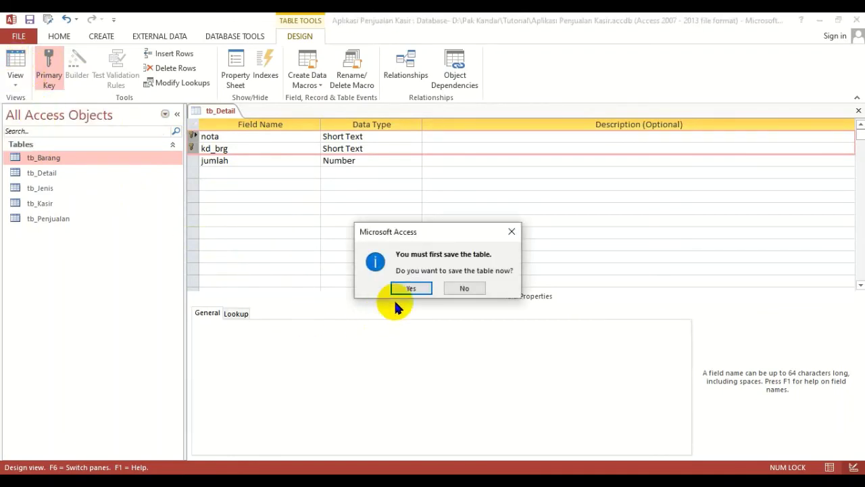
left_click(411, 289)
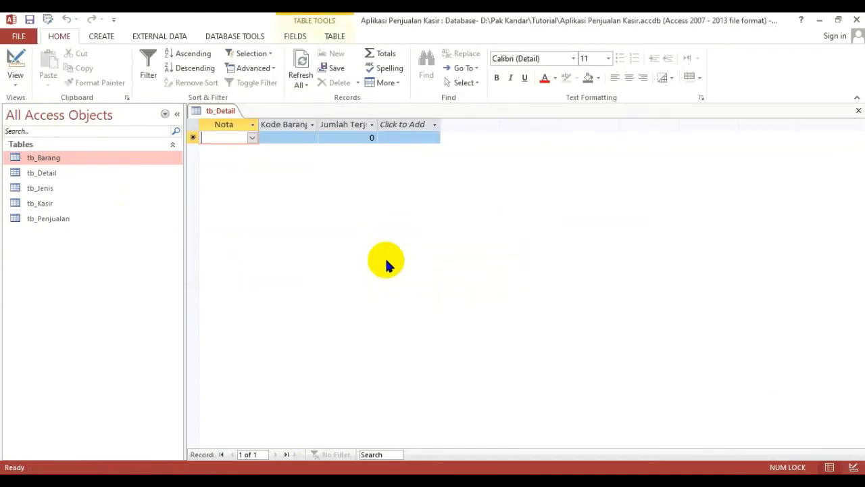
Step: Enter the first tb_Detail record with Nota J00001, Kode Barang BR001 and Jumlah Terjual 20
left_click(253, 138)
left_click(223, 150)
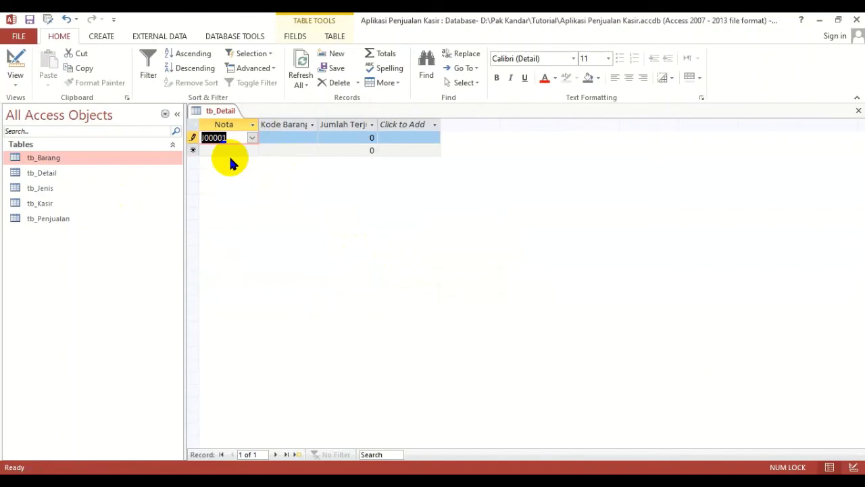
left_click(304, 149)
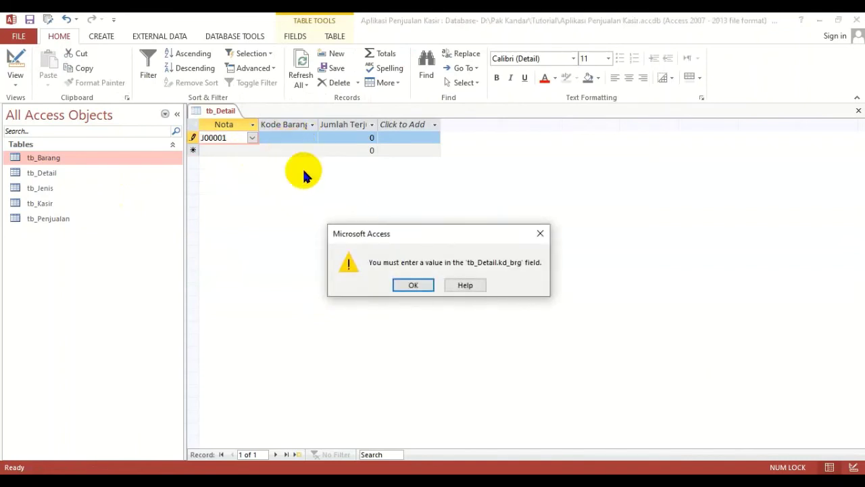
left_click(412, 287)
left_click(285, 135)
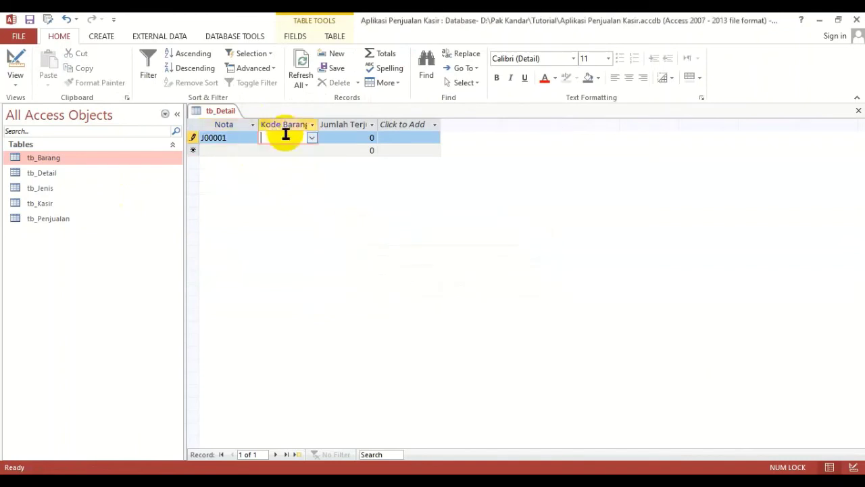
left_click(312, 137)
left_click(296, 150)
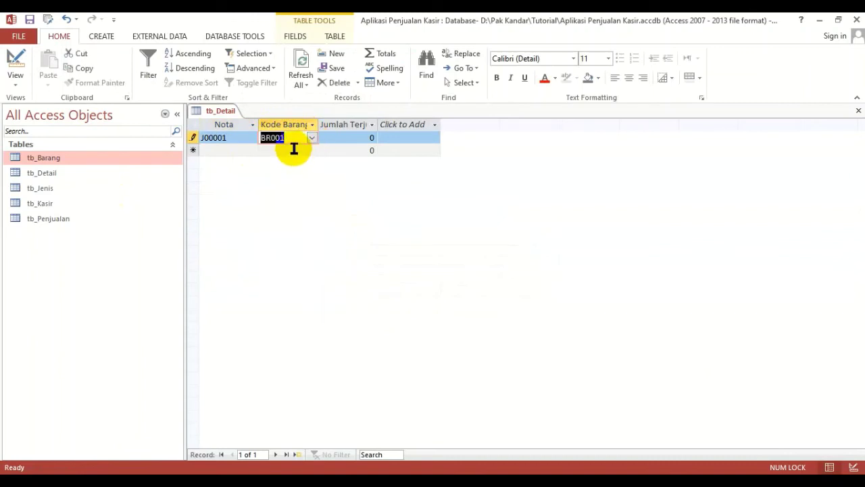
left_click(374, 138)
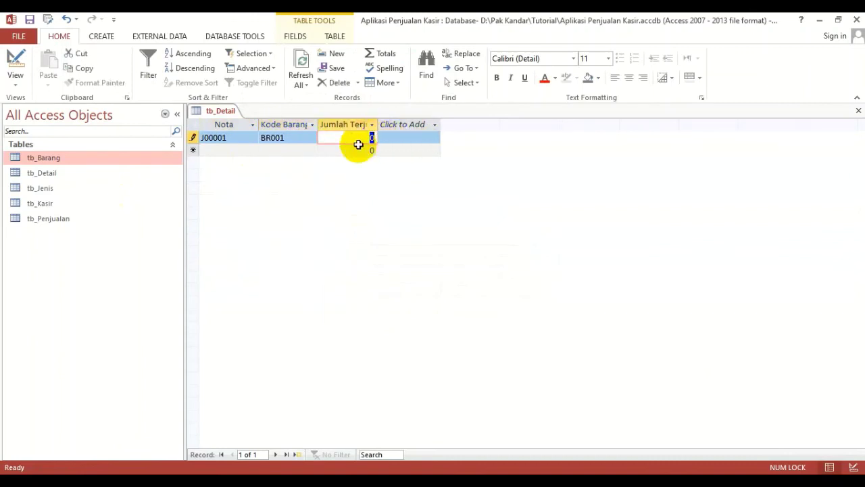
type("20")
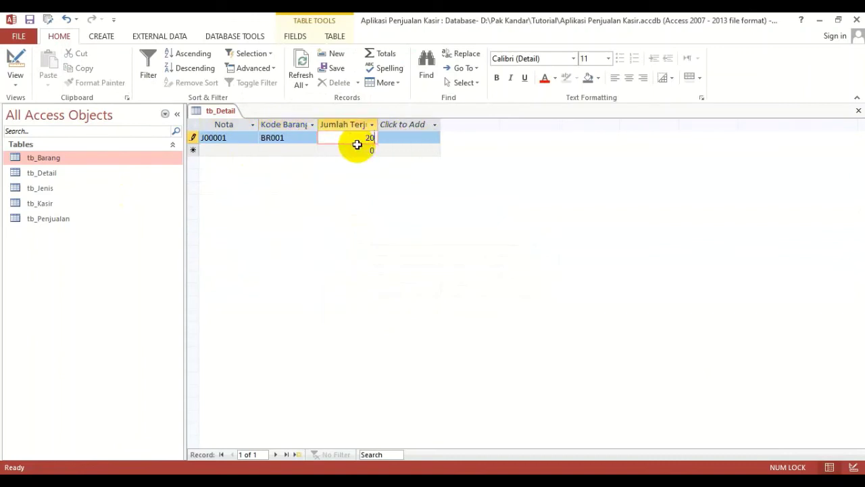
Step: Add a second tb_Detail record with Nota J00001, Kode Barang BR002 and Jumlah Terjual 2
left_click(232, 149)
left_click(252, 150)
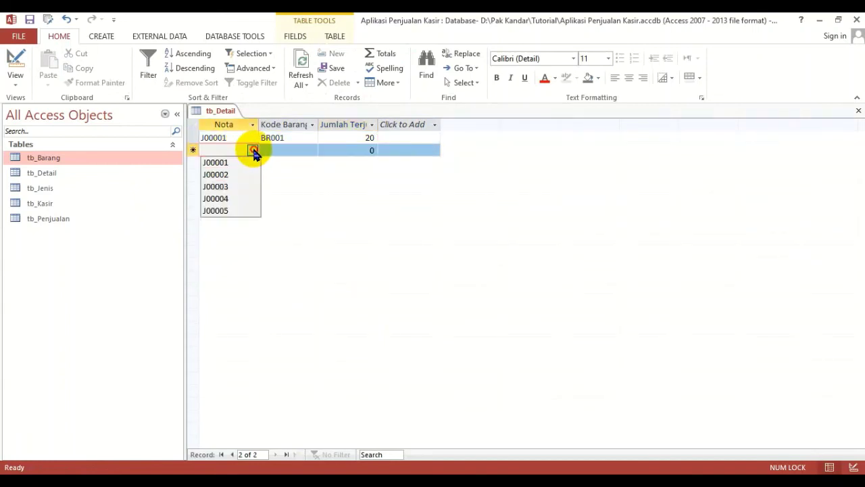
left_click(237, 174)
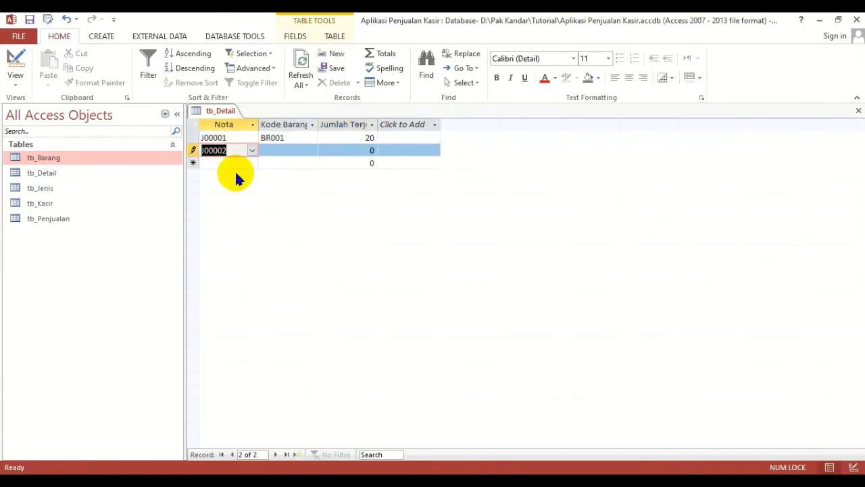
left_click(252, 150)
left_click(225, 165)
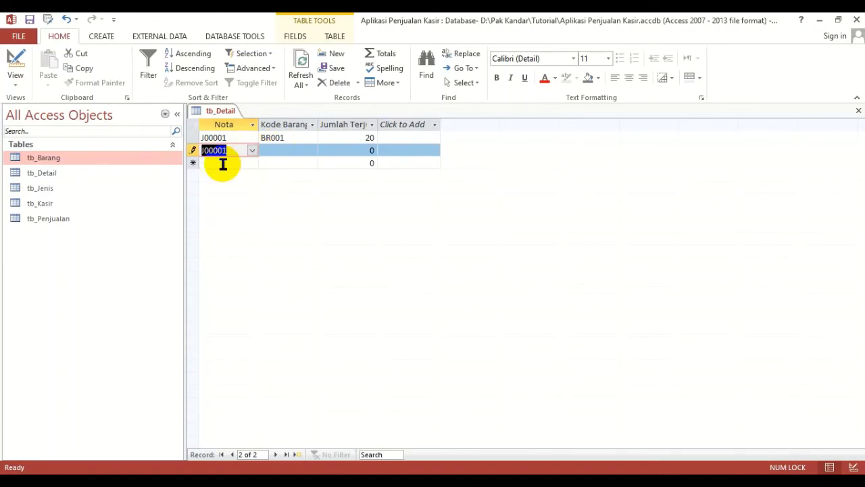
left_click(301, 150)
left_click(312, 150)
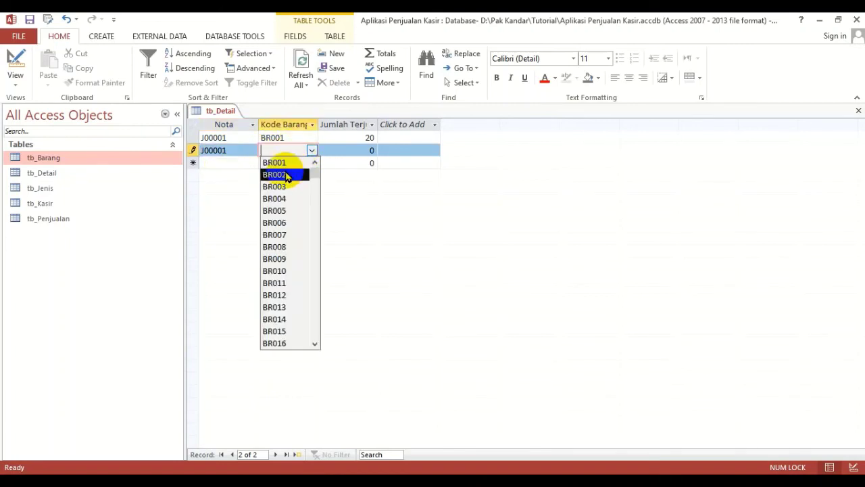
left_click(284, 174)
left_click(361, 150)
type("2")
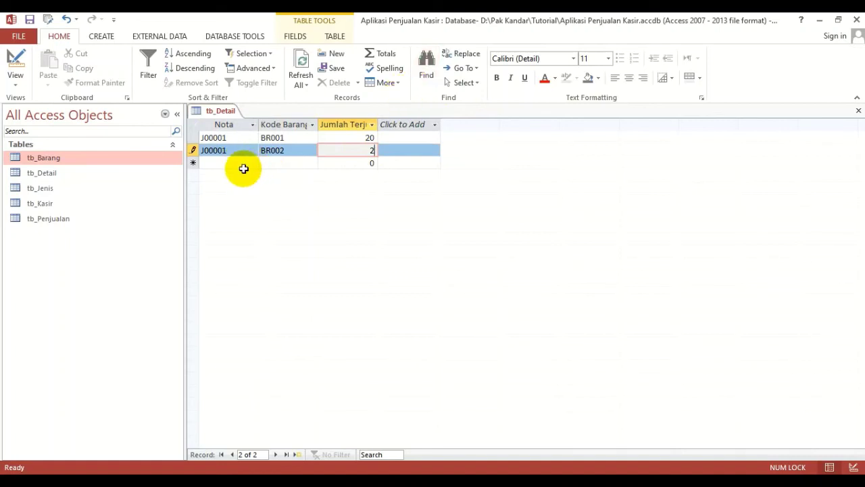
left_click(361, 163)
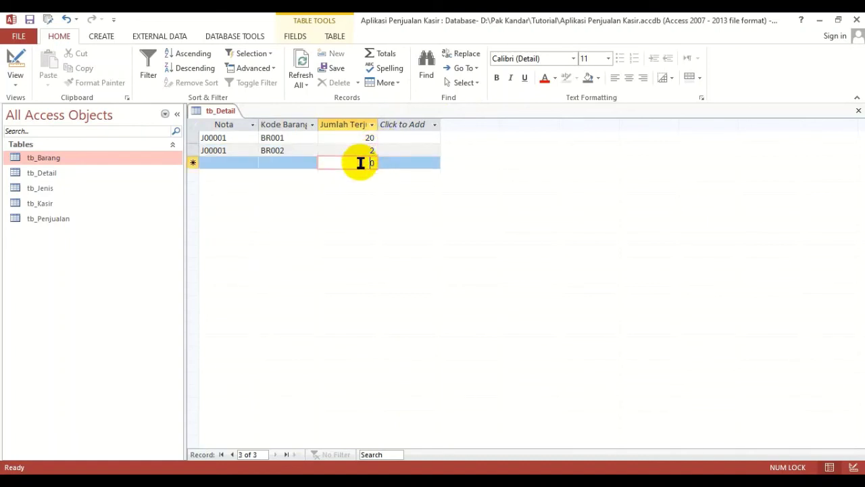
left_click(236, 139)
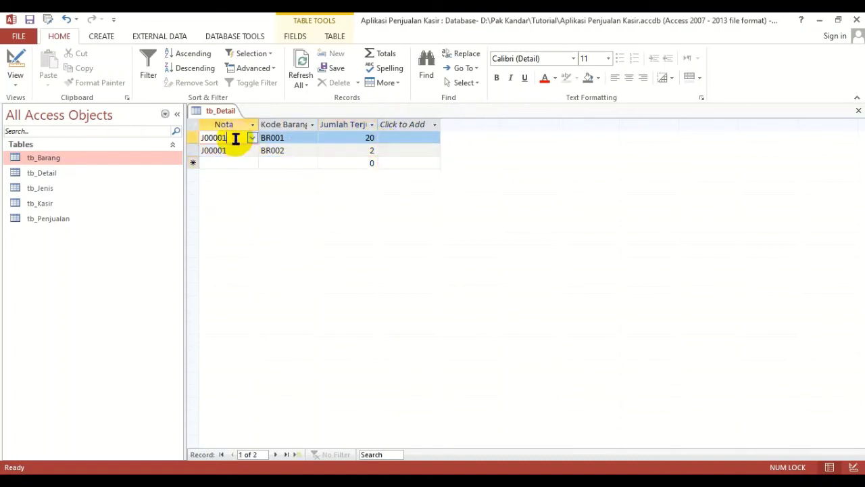
left_click(297, 140)
left_click(296, 149)
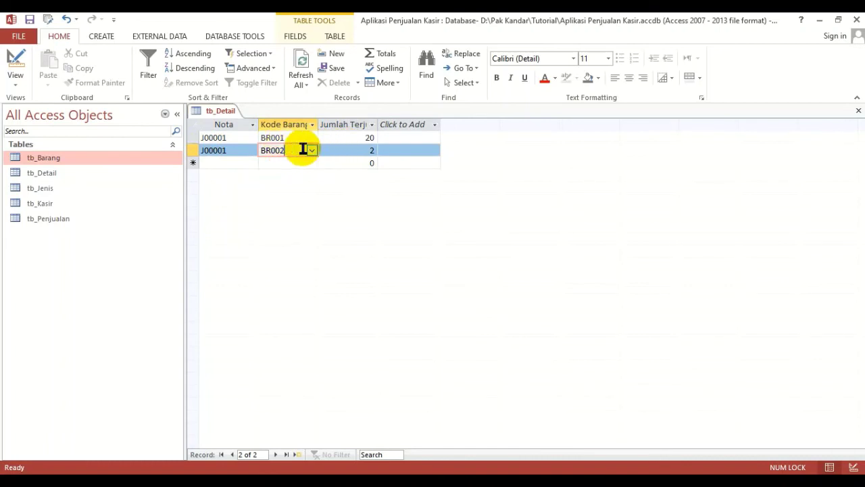
left_click(230, 162)
left_click(252, 163)
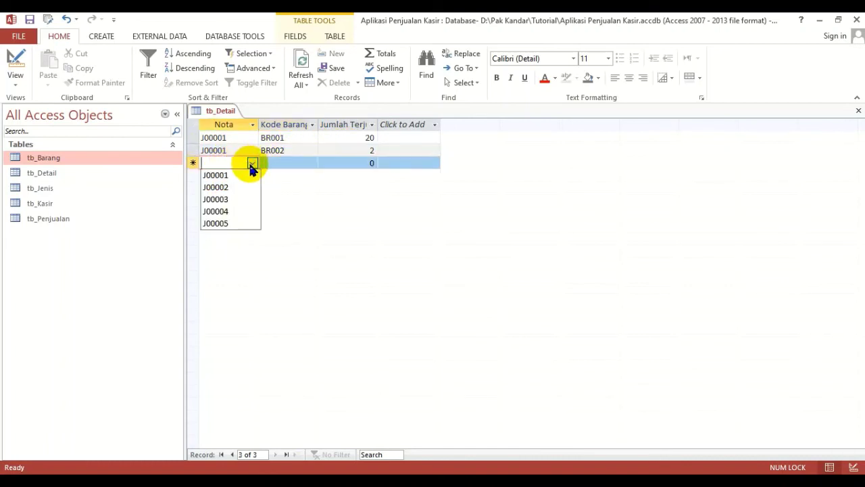
left_click(228, 187)
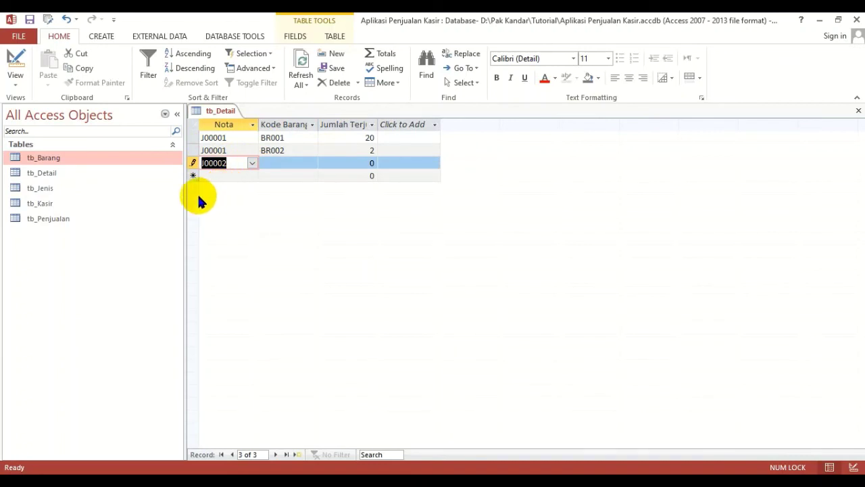
left_click(268, 162)
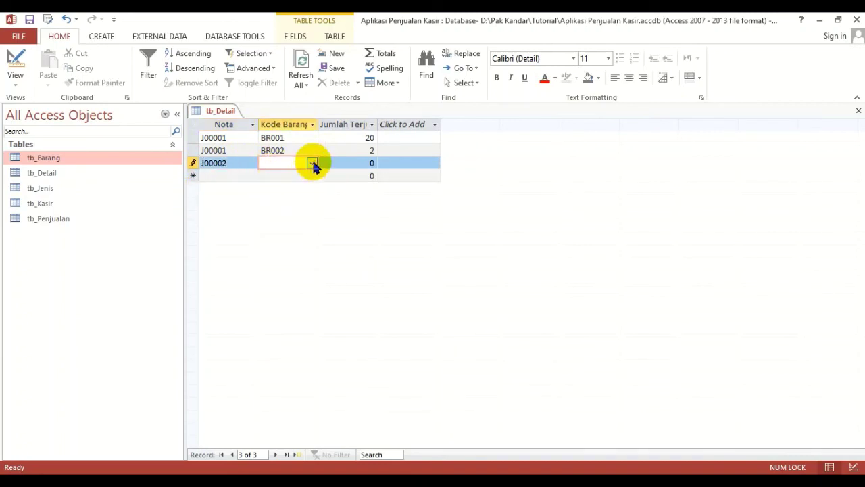
left_click(312, 163)
left_click(280, 185)
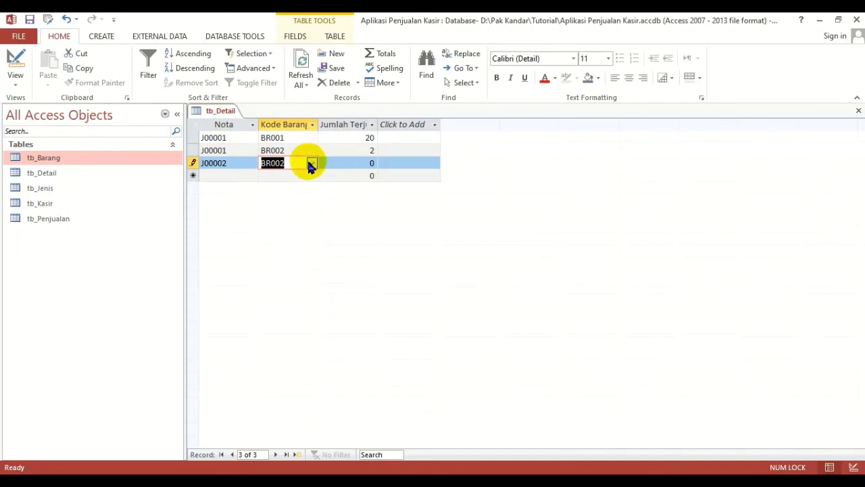
left_click(191, 163)
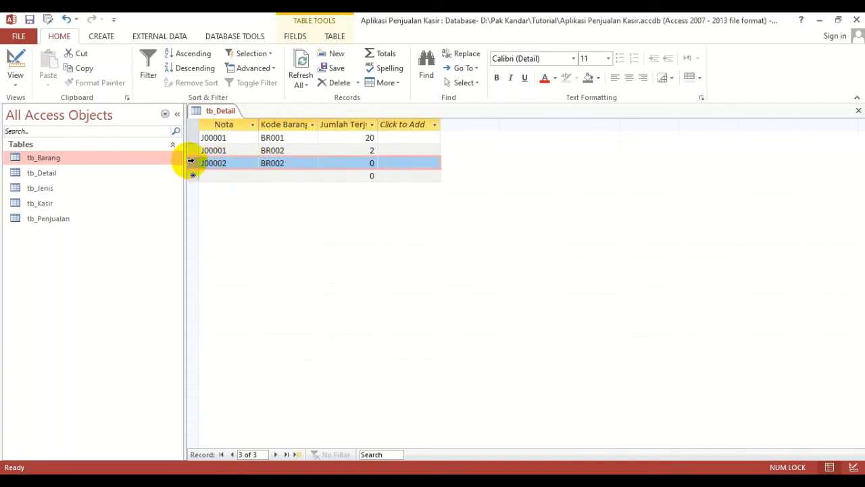
key("Delete")
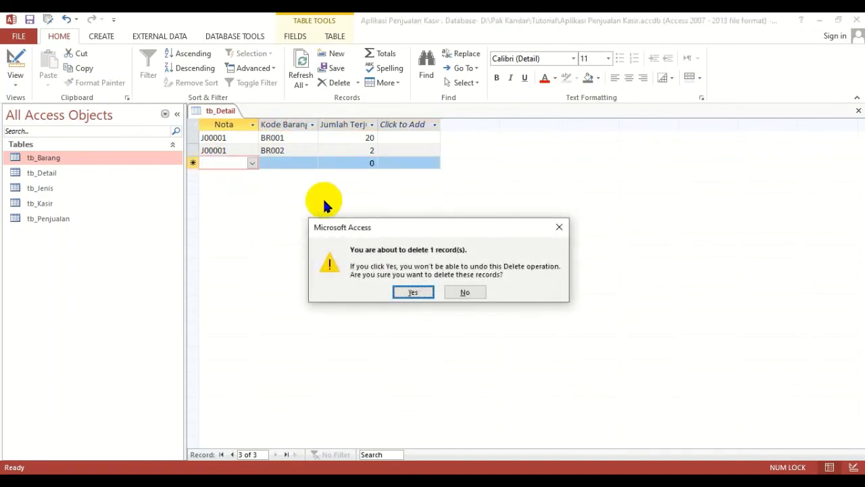
left_click(404, 292)
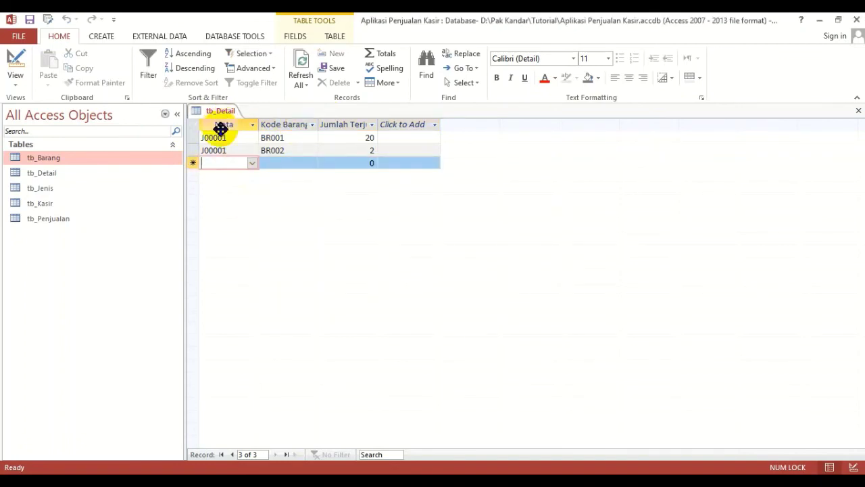
Step: Add a third tb_Detail record with Nota J00002 and Kode Barang BR002
left_click(251, 163)
left_click(229, 187)
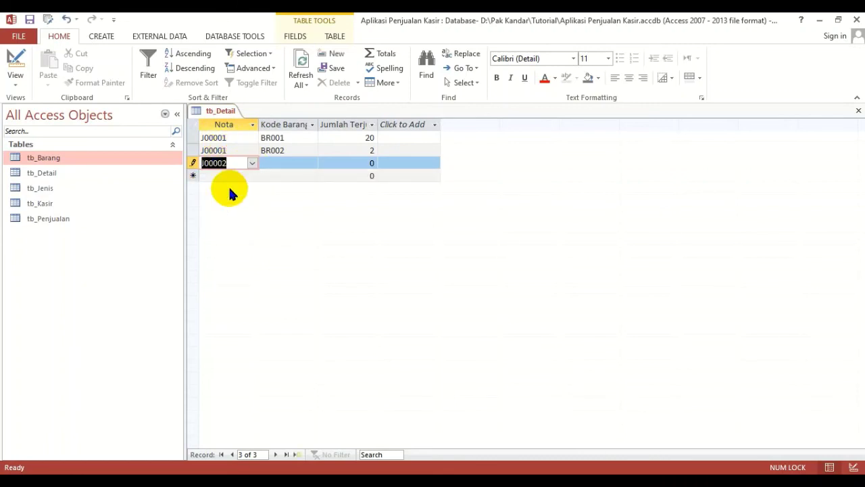
left_click(302, 163)
left_click(312, 165)
left_click(290, 187)
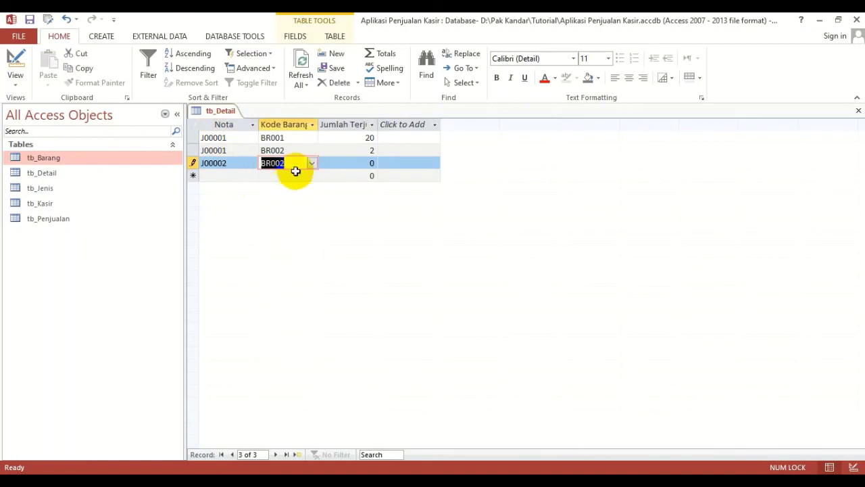
left_click(201, 163)
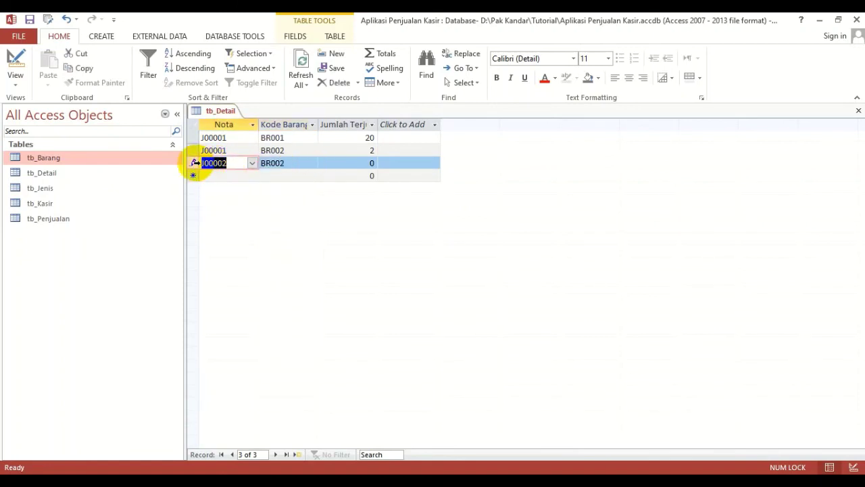
left_click(287, 163)
left_click(277, 150)
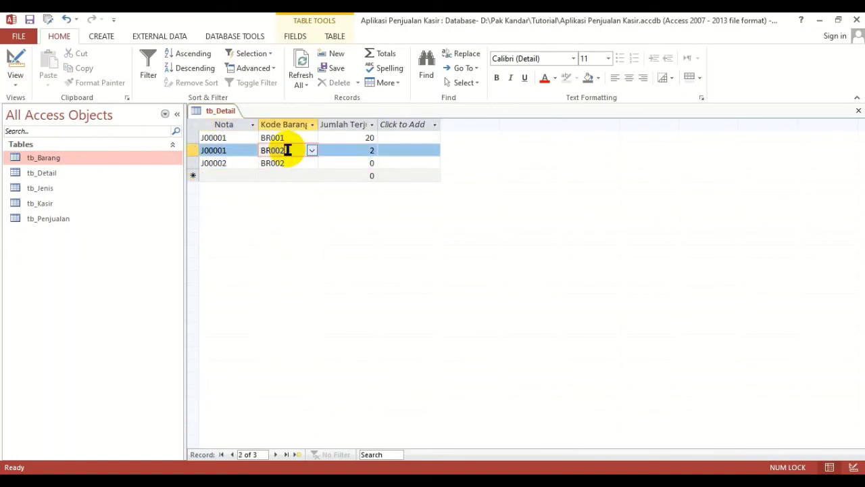
left_click(290, 163)
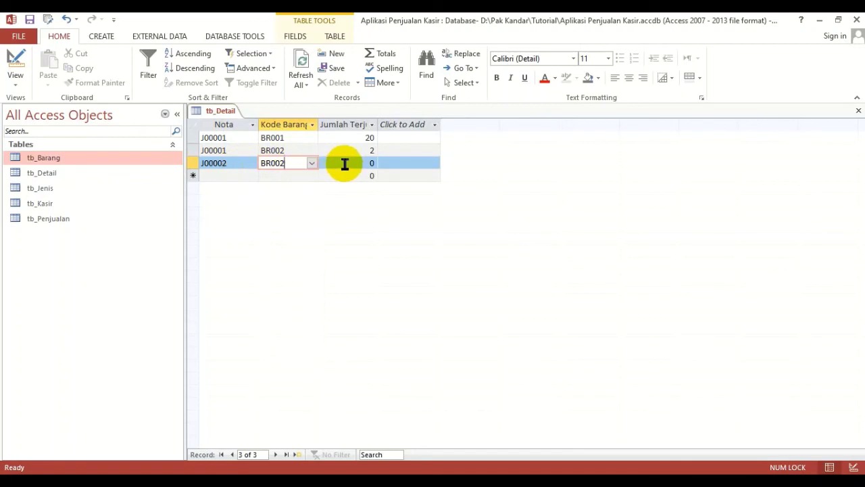
Step: Try to save the third record with Nota J00001 and Jumlah Terjual 5, duplicating the second record's key
left_click(236, 163)
left_click(252, 163)
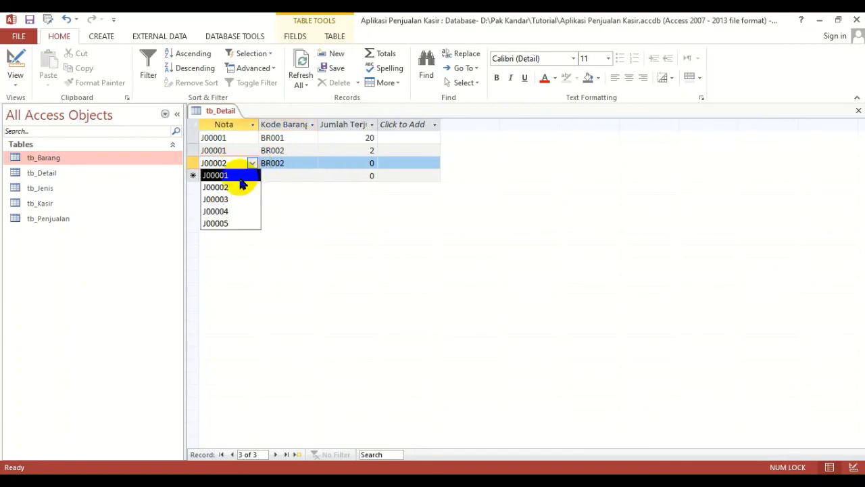
left_click(240, 177)
key("Tab")
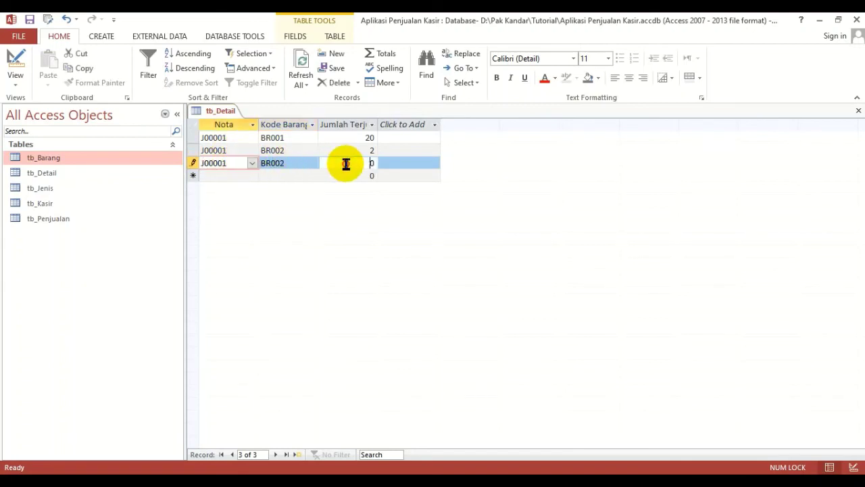
key("Tab")
type("5")
left_click(355, 176)
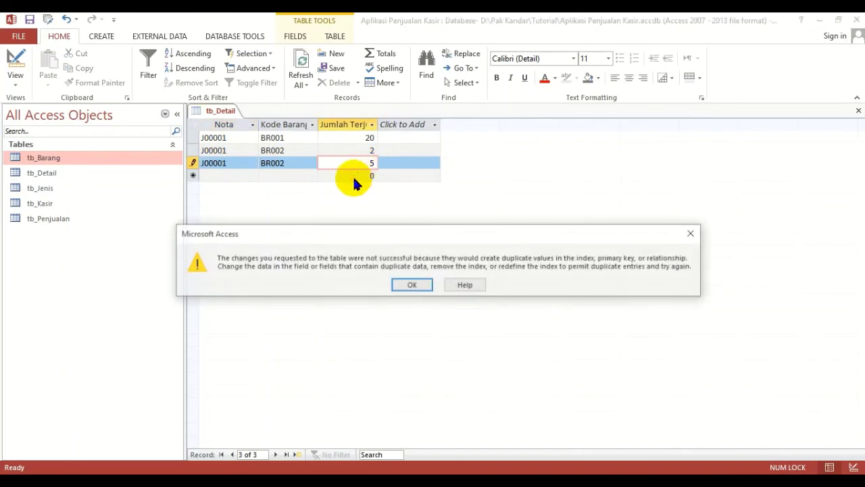
Step: Dismiss the duplicate-key warning and discard the unsaved changes to the third tb_Detail record
left_click(414, 285)
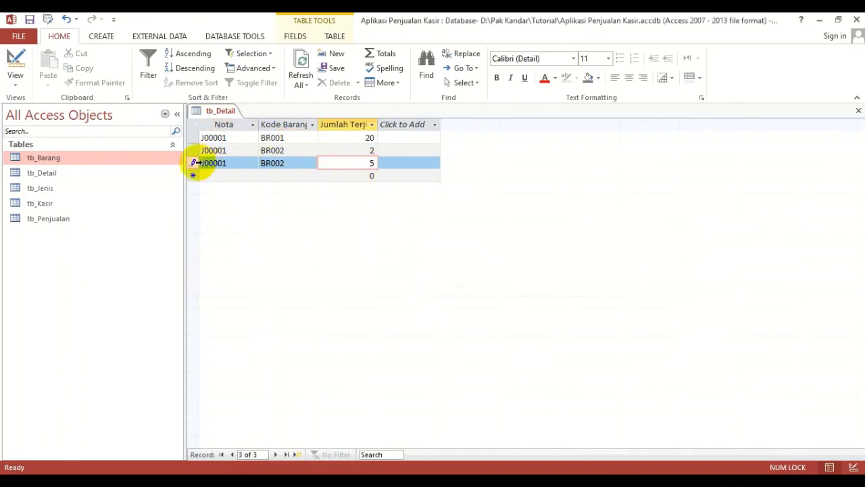
left_click(195, 169)
left_click(399, 284)
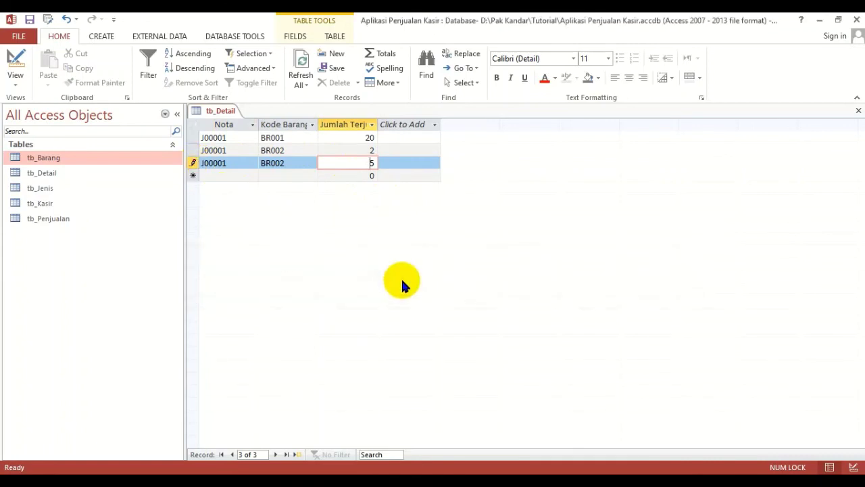
key("Escape")
Step: Delete the third tb_Detail record, the one with Nota J00002 and Kode Barang BR002
left_click(194, 163)
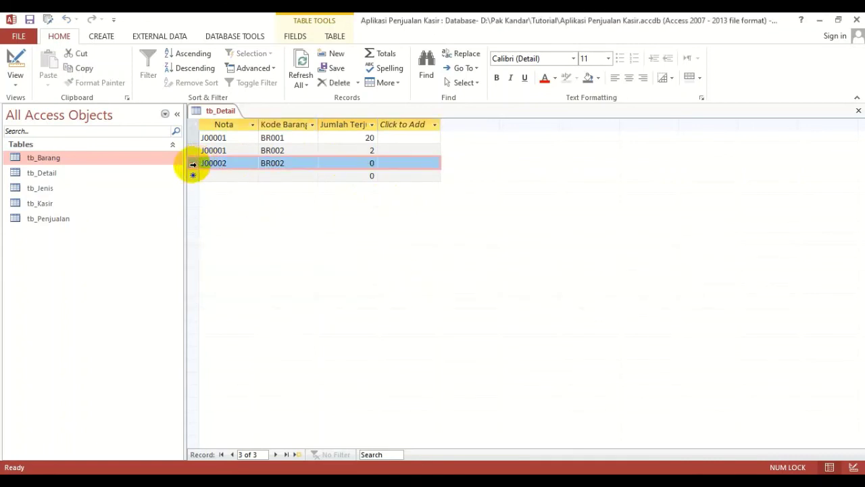
right_click(193, 164)
left_click(228, 190)
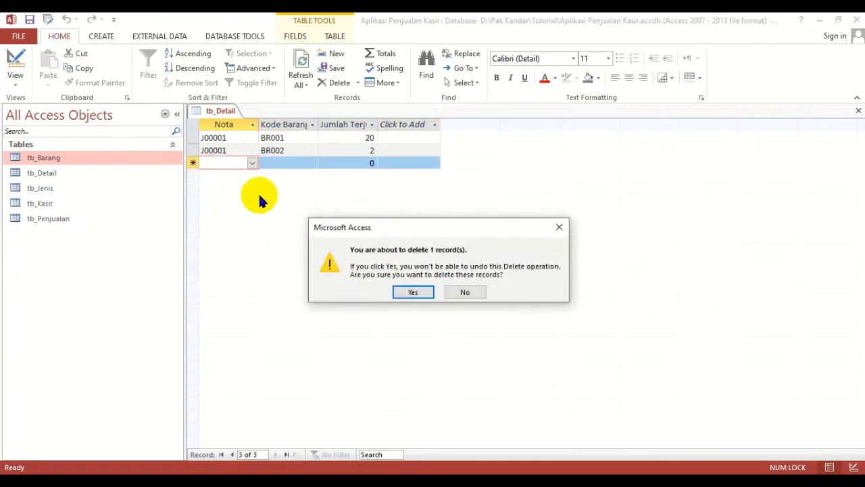
left_click(425, 292)
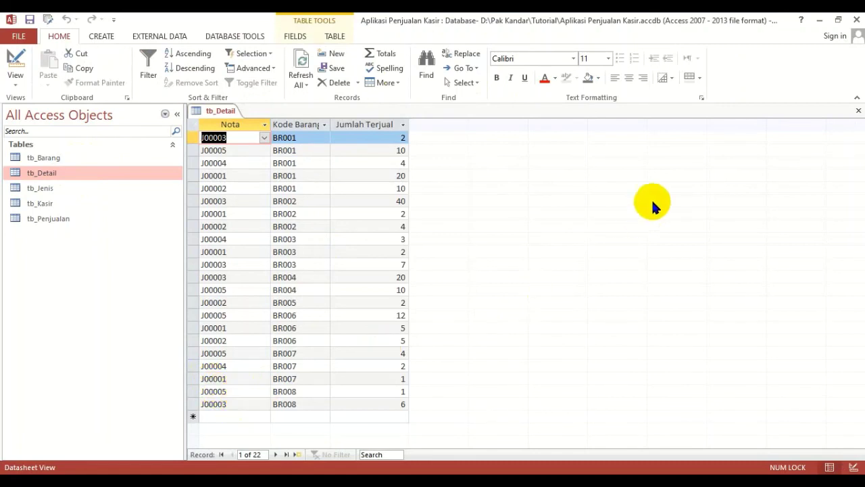
Step: Review the records of tb_Barang, tb_Jenis, tb_Kasir, tb_Penjualan and tb_Detail one after another, closing each table after viewing it
left_click(858, 110)
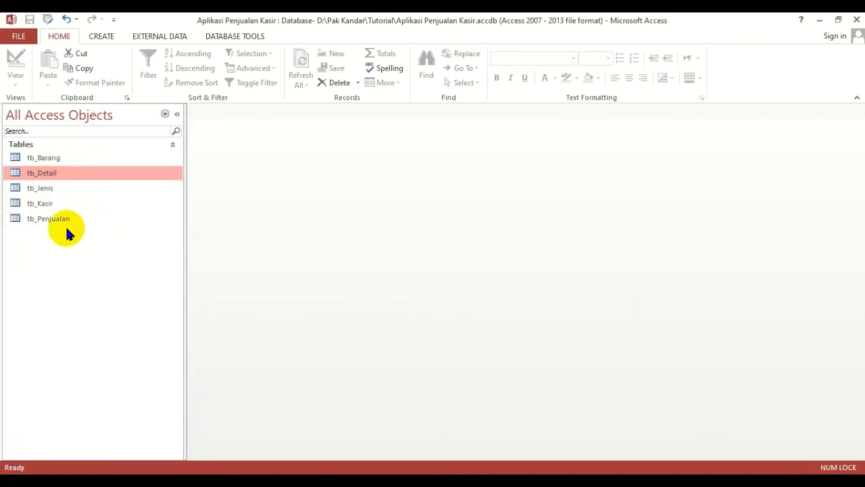
double_click(54, 160)
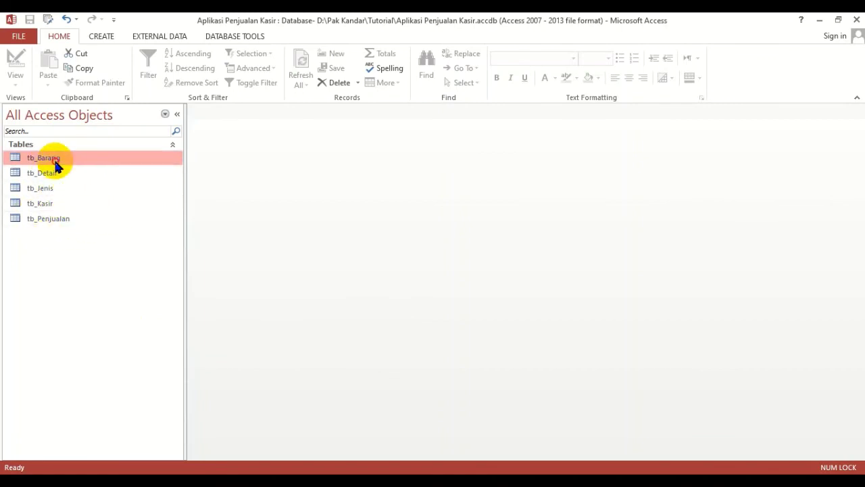
left_click(858, 111)
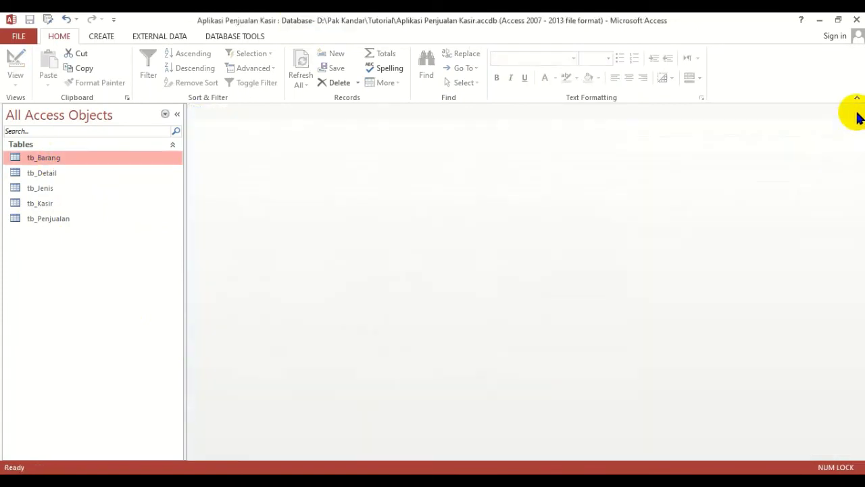
left_click(57, 193)
double_click(58, 193)
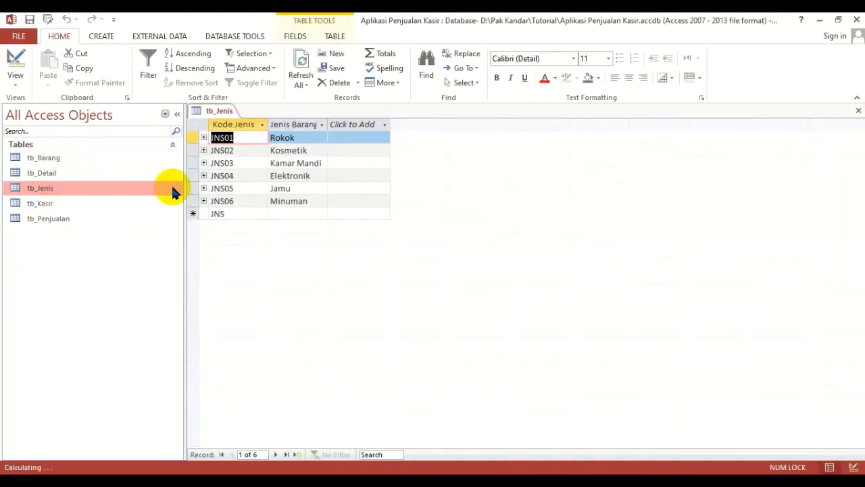
left_click(857, 111)
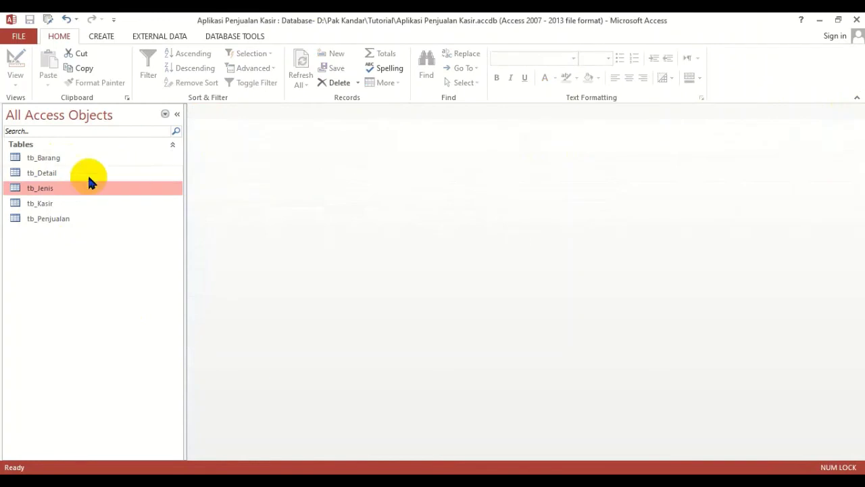
double_click(68, 202)
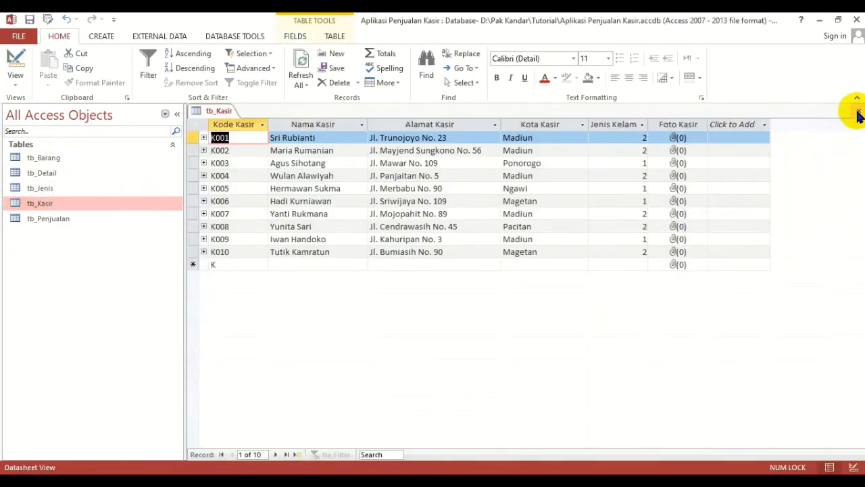
left_click(857, 111)
double_click(90, 215)
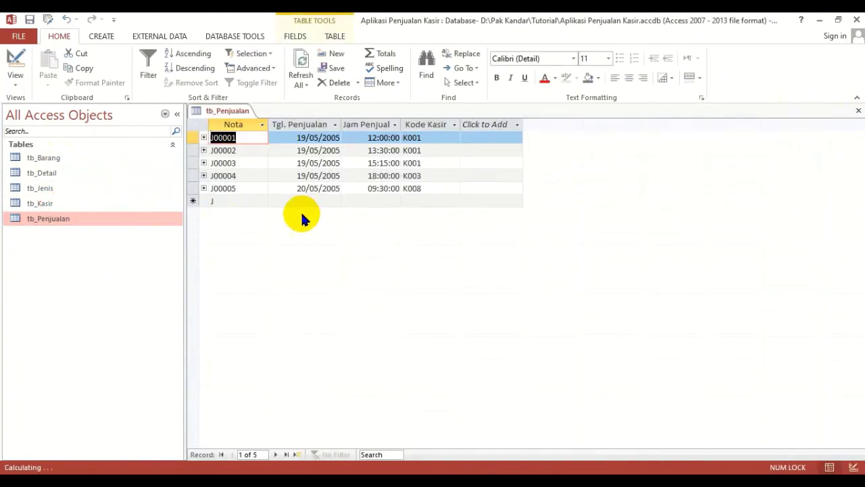
left_click(858, 111)
double_click(83, 177)
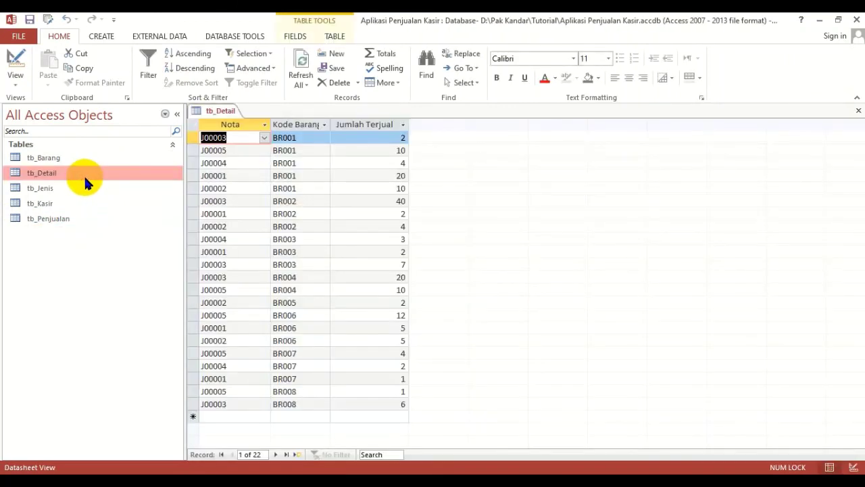
left_click(859, 111)
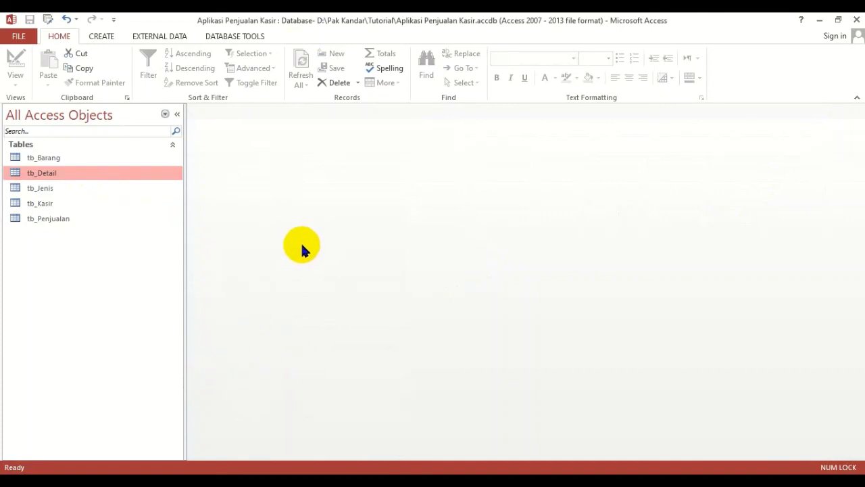
Step: Examine the item, cashier and category records in tb_Barang, tb_Kasir and tb_Jenis, then recheck tb_Barang and close it
double_click(65, 158)
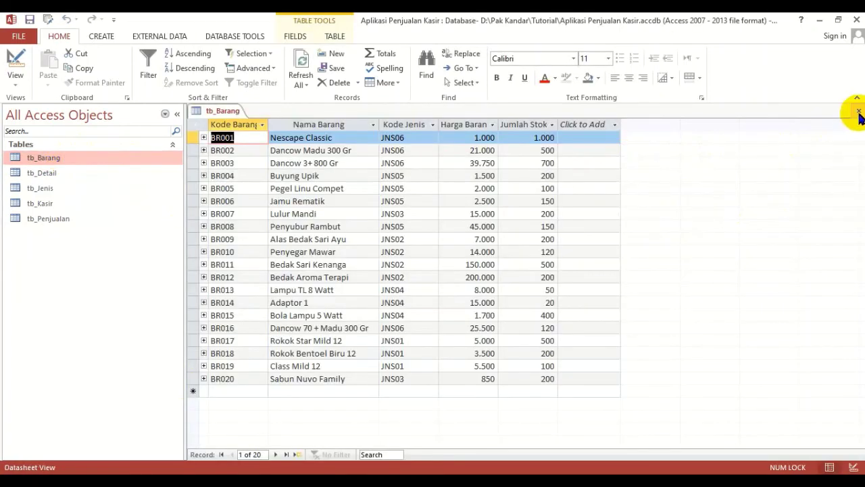
left_click(858, 112)
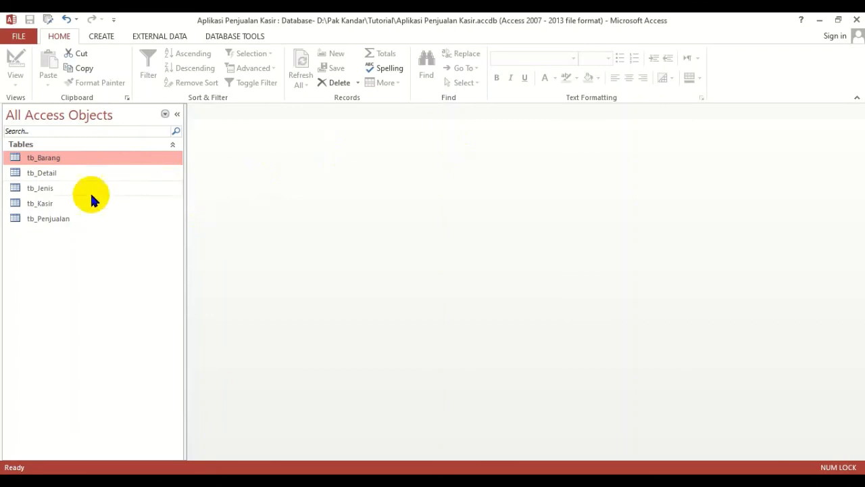
double_click(43, 202)
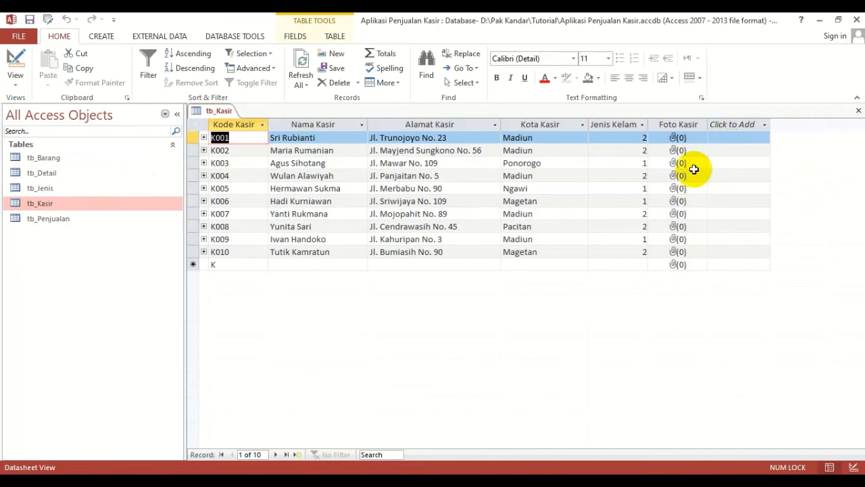
left_click(859, 112)
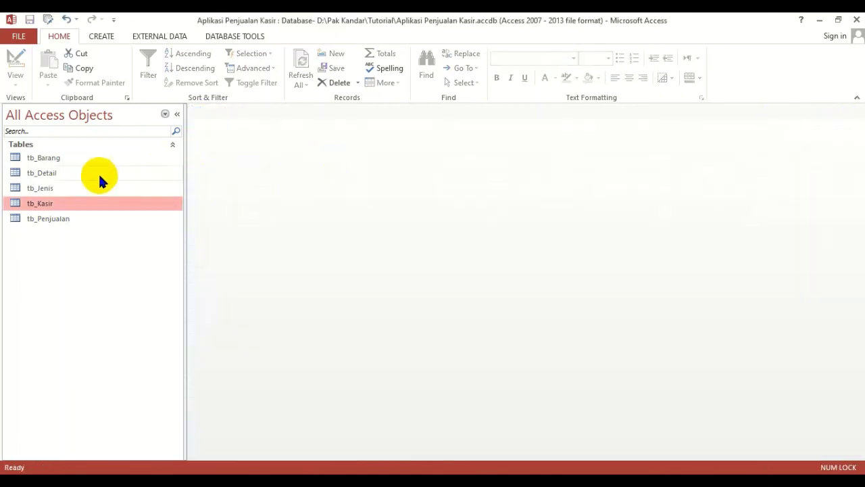
double_click(50, 188)
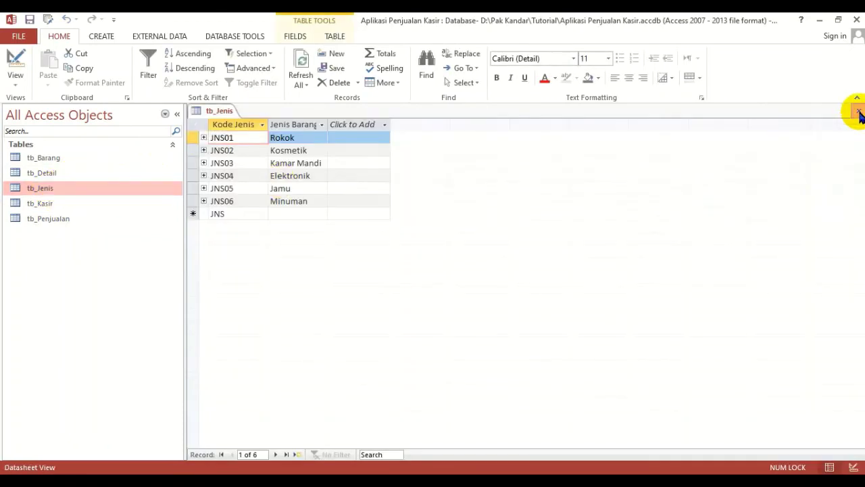
left_click(859, 112)
double_click(61, 158)
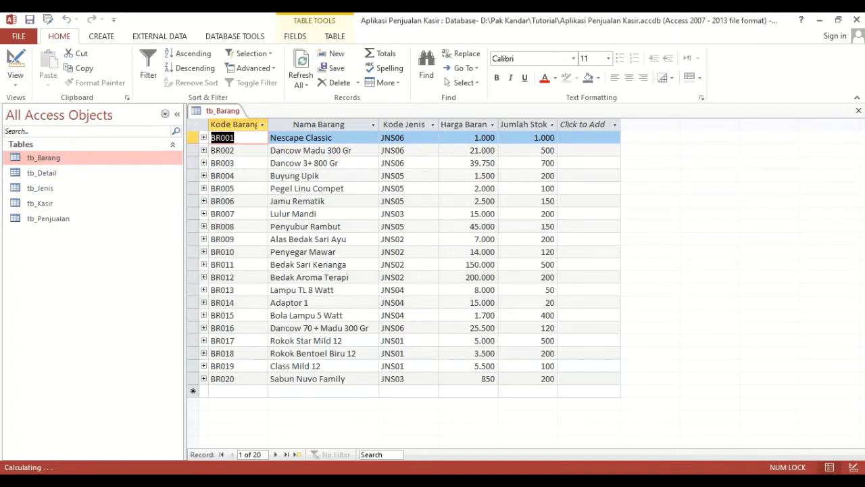
left_click(859, 113)
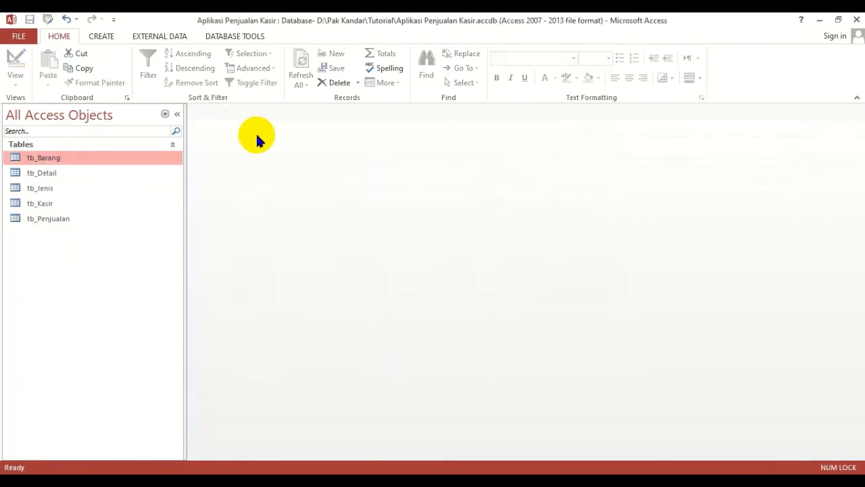
Step: Examine the sales in tb_Penjualan and the sold items in tb_Detail, closing both tables
double_click(59, 219)
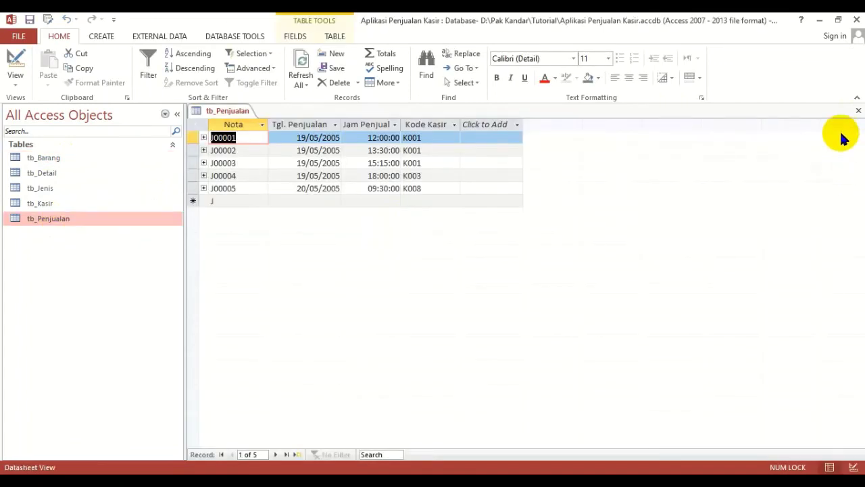
left_click(858, 110)
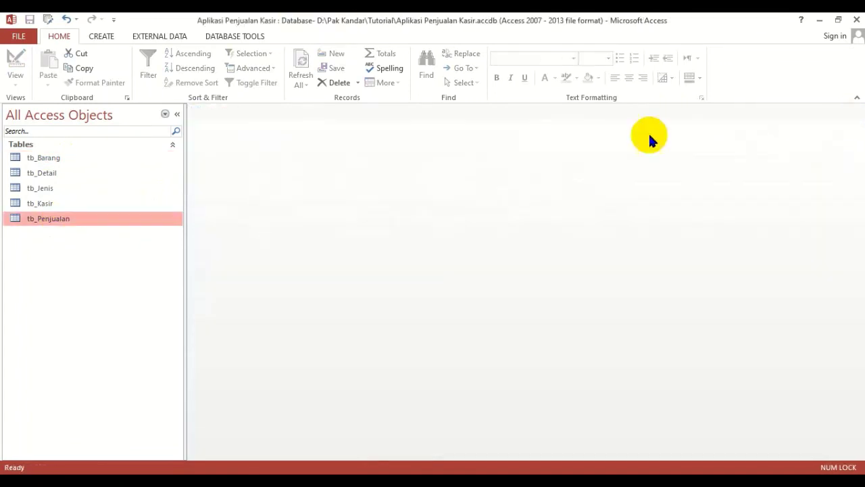
left_click(53, 173)
double_click(52, 172)
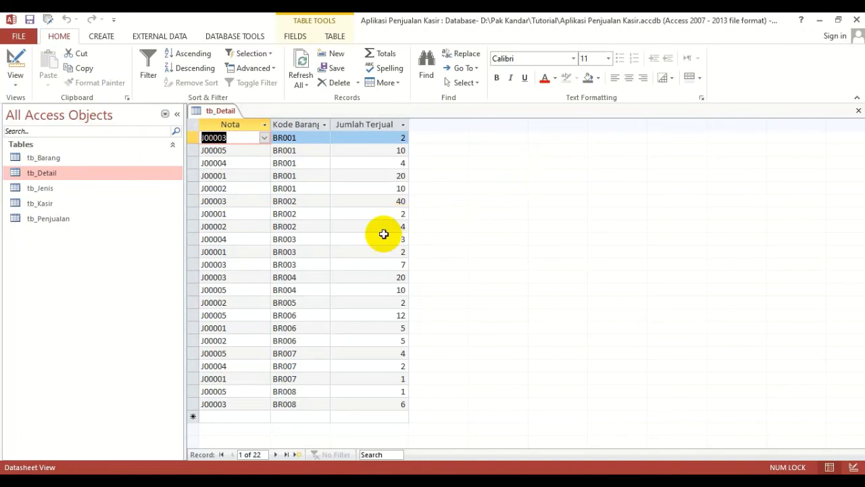
left_click(857, 111)
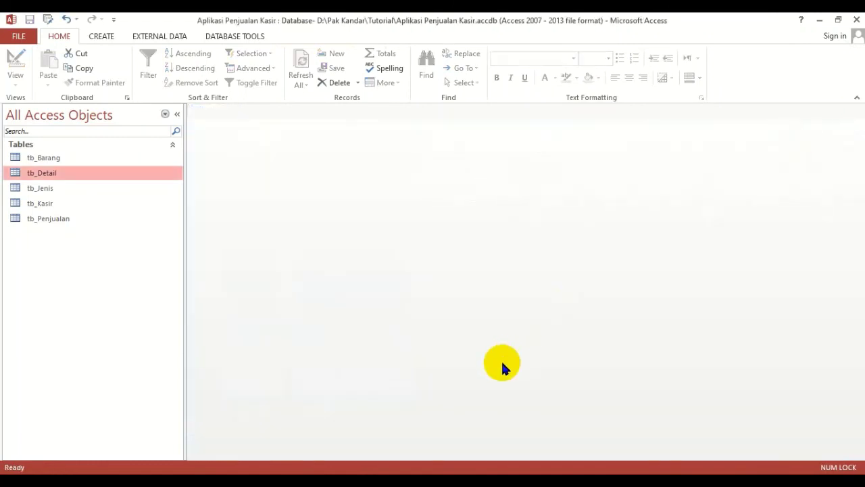